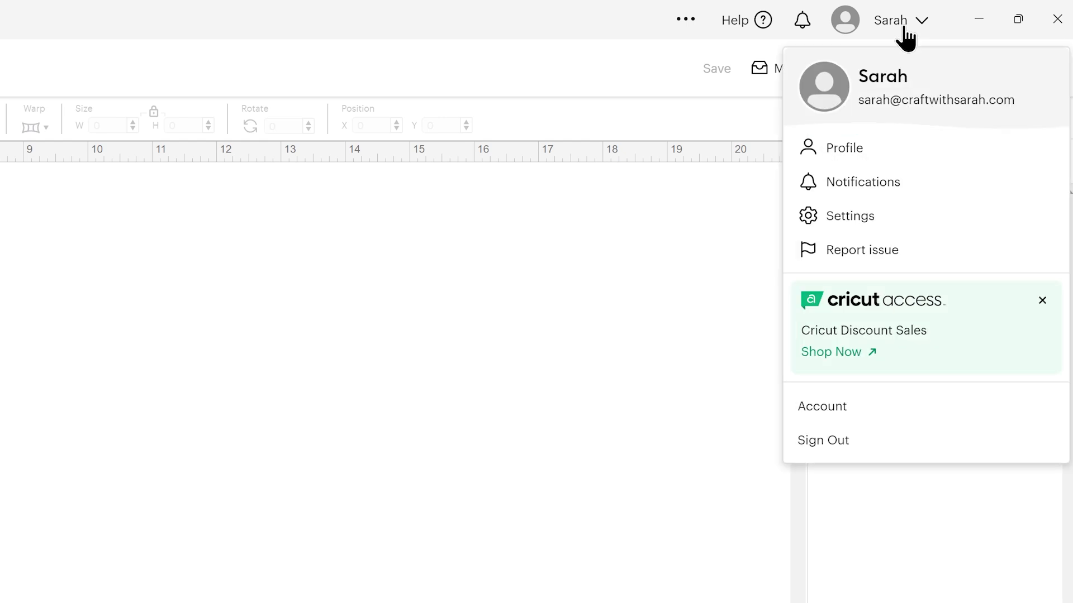
Step: Check the grid, units and operation type options in the Canvas settings and close the settings without changes
{"action": "left_click", "coordinate": [832, 222]}
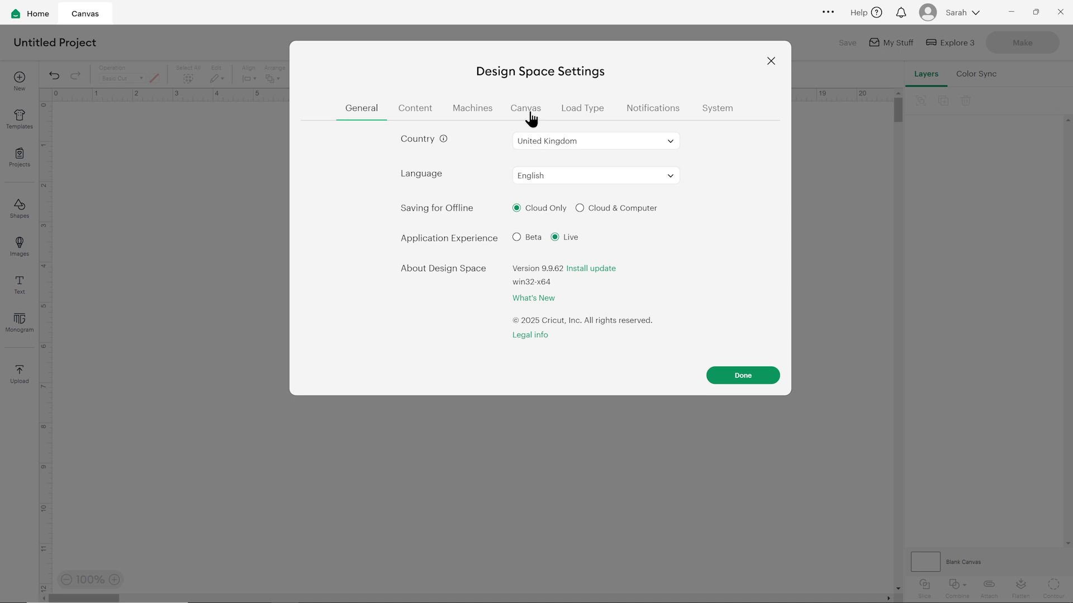
{"action": "left_click", "coordinate": [530, 115]}
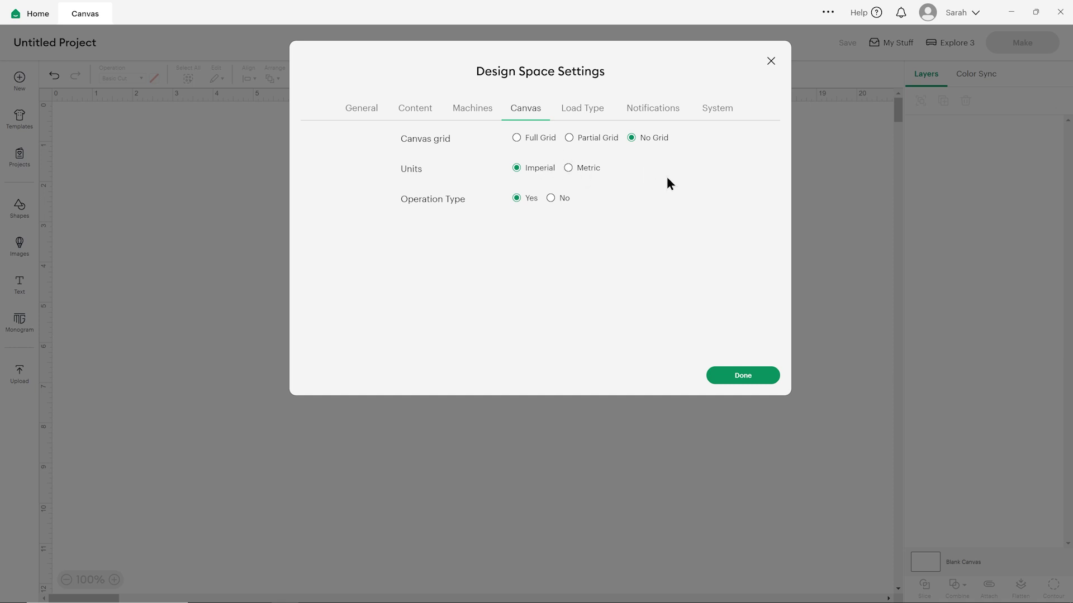
{"action": "left_click", "coordinate": [771, 62]}
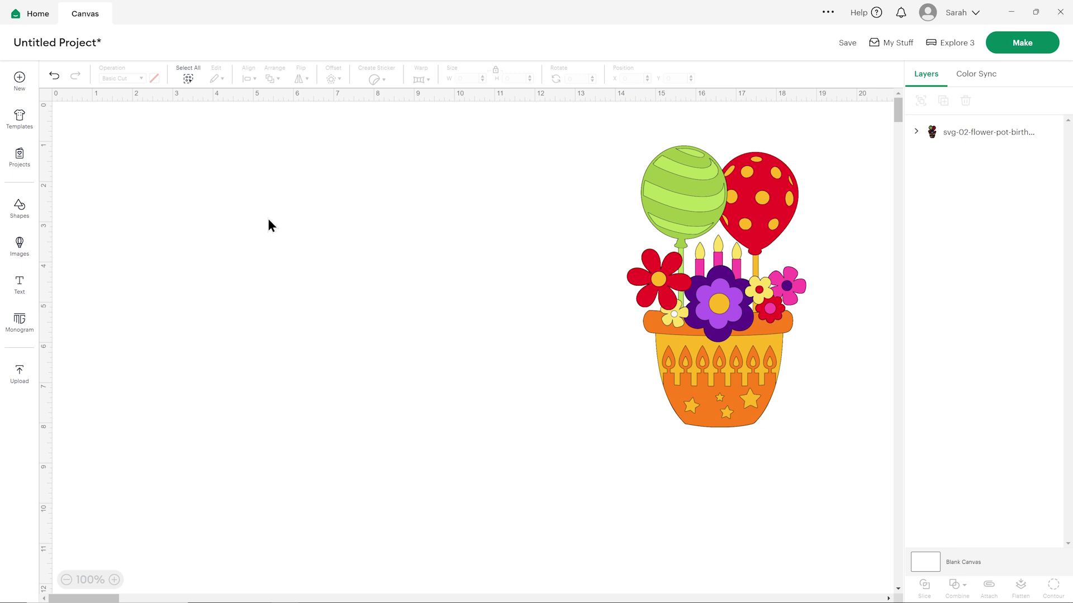
Step: Shift the flower pot design slightly down and to the right on the canvas and deselect it
{"action": "mouse_move", "coordinate": [723, 332]}
{"action": "left_mouse_down"}
{"action": "mouse_move", "coordinate": [705, 326]}
{"action": "mouse_move", "coordinate": [756, 338]}
{"action": "mouse_move", "coordinate": [734, 343]}
{"action": "left_mouse_up"}
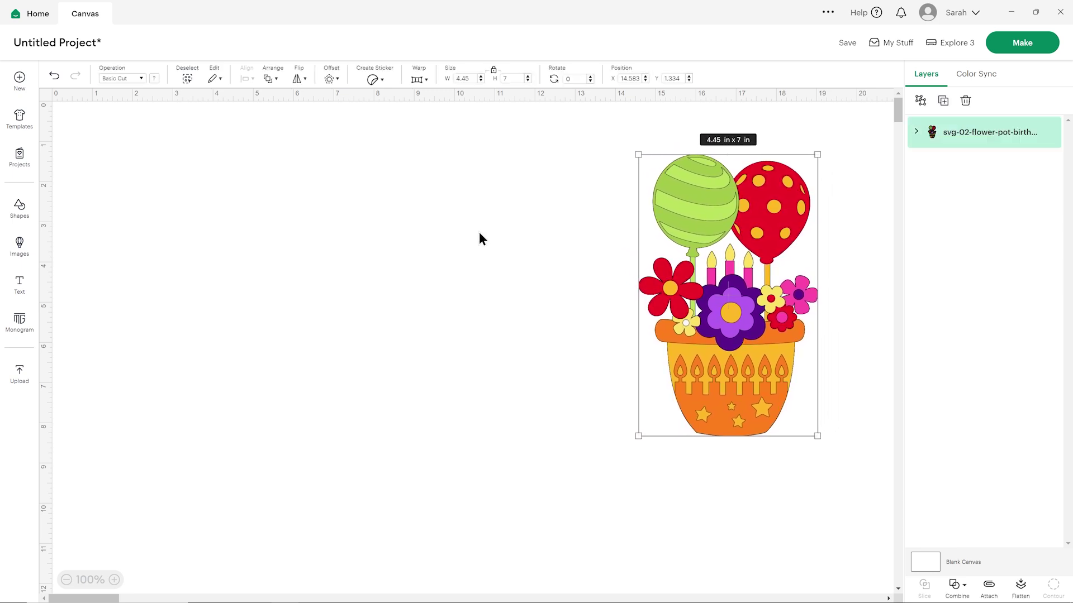
{"action": "left_click", "coordinate": [364, 220]}
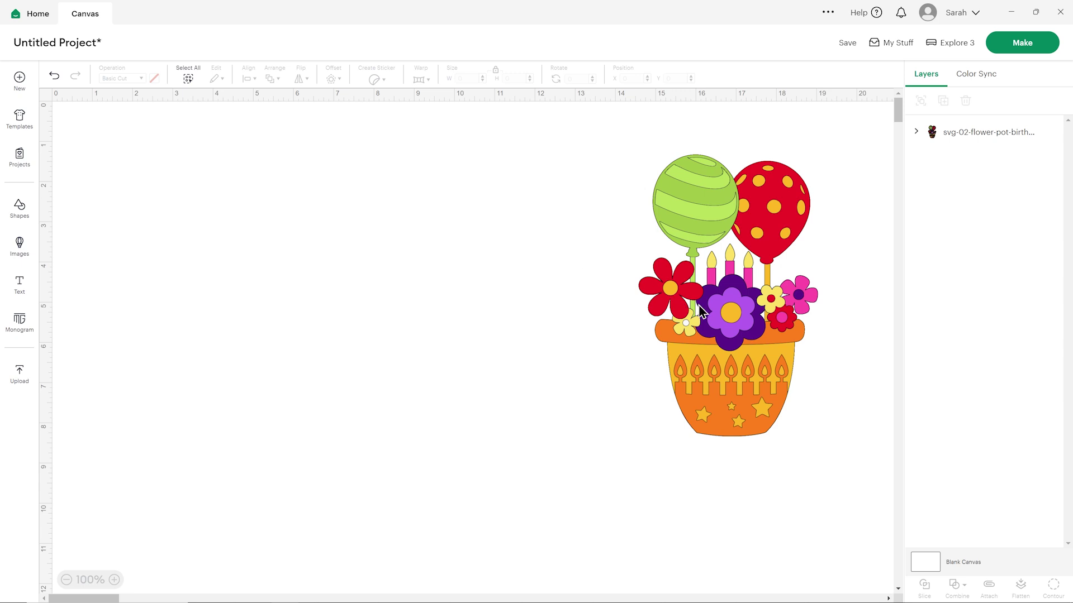
{"action": "left_click_drag", "start_coordinate": [697, 306], "coordinate": [709, 306]}
{"action": "left_click", "coordinate": [549, 273]}
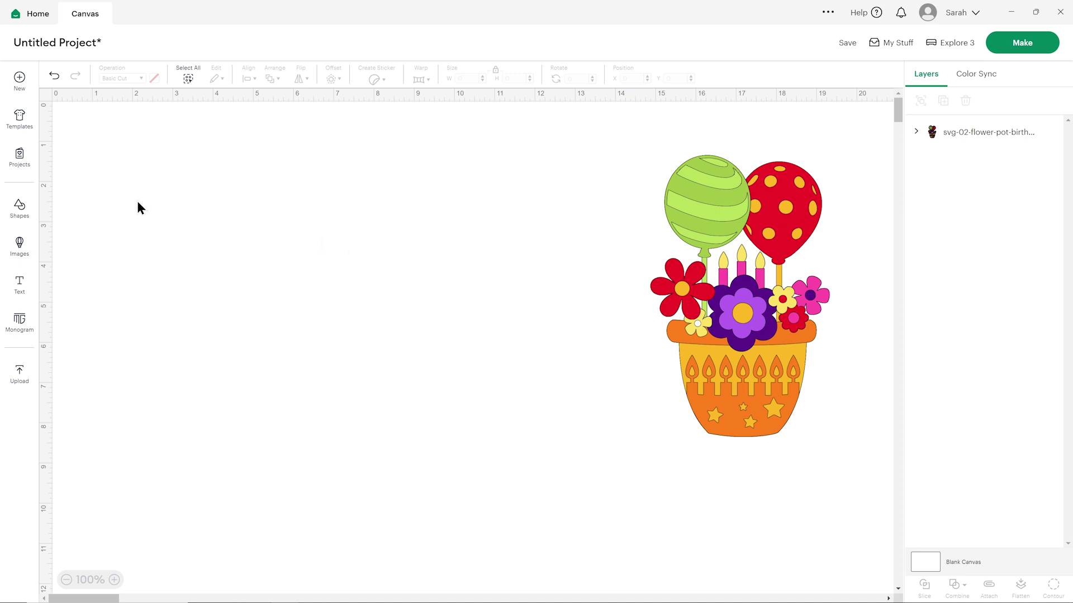
Step: Insert a free square shape, place it beside the flower pot design and resize it to 9 x 9 inches
{"action": "left_click", "coordinate": [22, 209]}
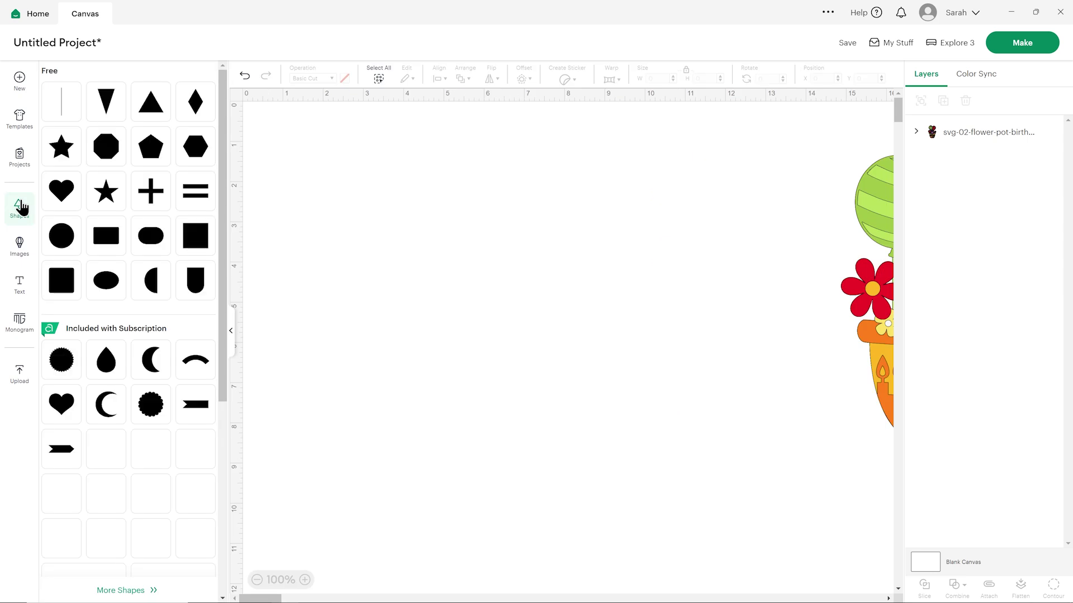
{"action": "left_click", "coordinate": [195, 241]}
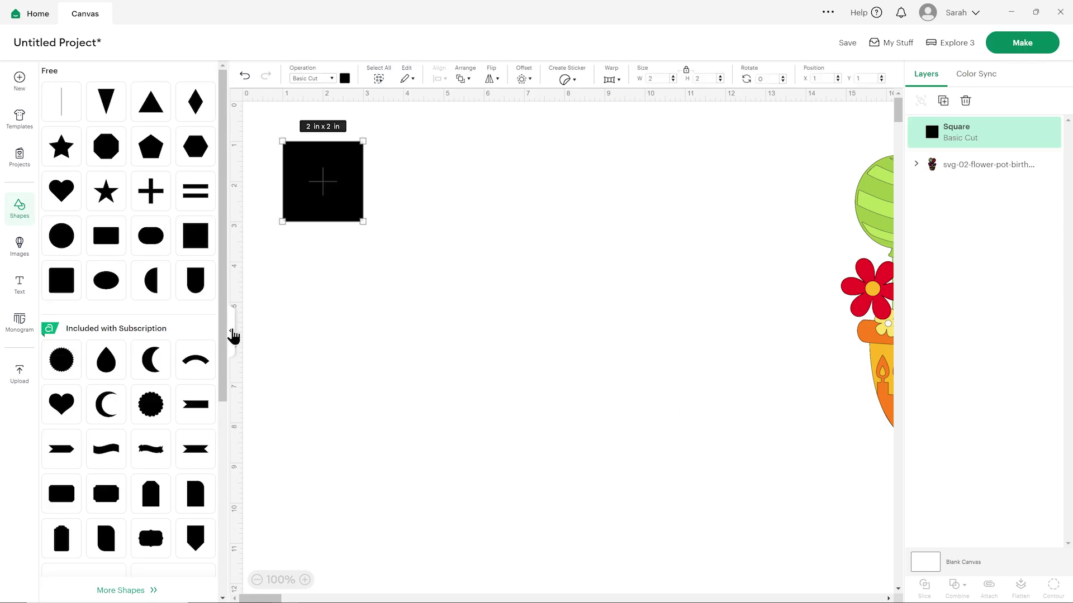
{"action": "left_click", "coordinate": [233, 336]}
{"action": "left_click_drag", "start_coordinate": [132, 197], "coordinate": [274, 231]}
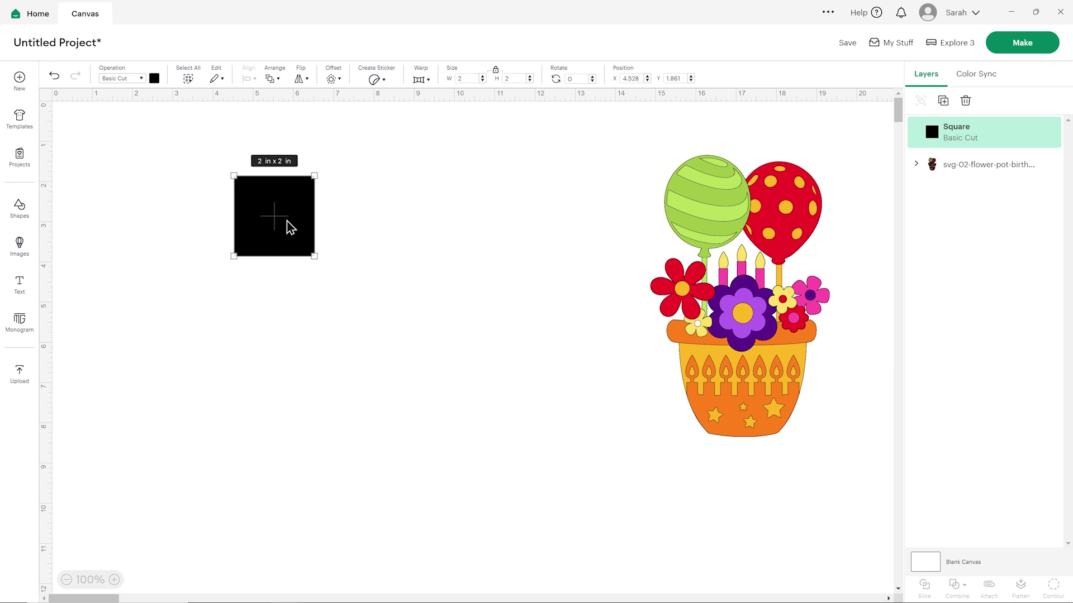
{"action": "left_click", "coordinate": [467, 79]}
{"action": "type", "text": "9"}
{"action": "key", "text": "Return"}
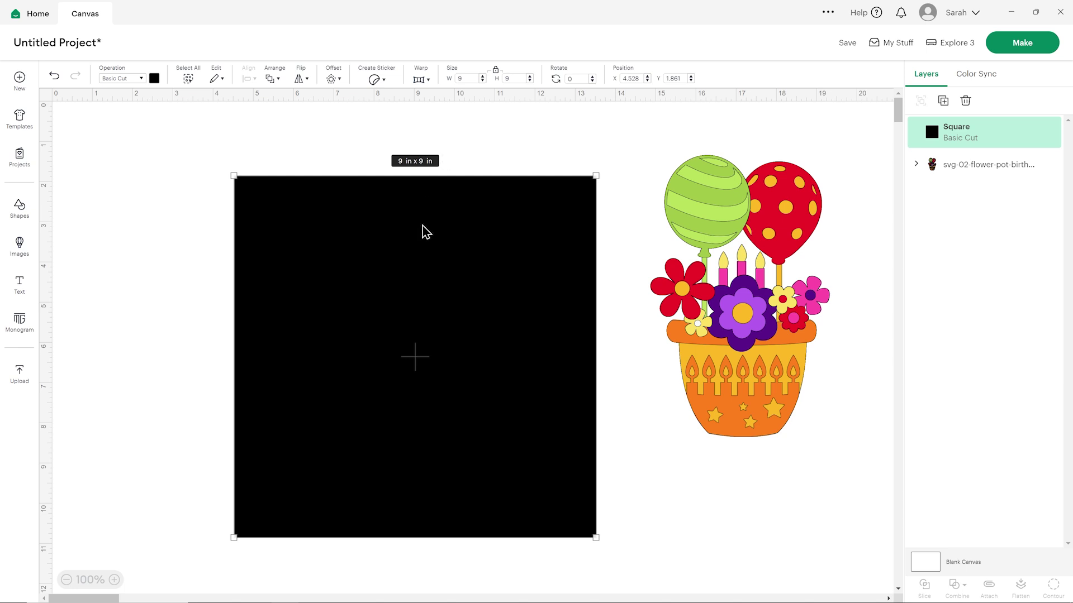
Step: Recolor the square medium gray and move it up and left to about X 3.375, Y 0.944
{"action": "left_click_drag", "start_coordinate": [422, 225], "coordinate": [388, 206]}
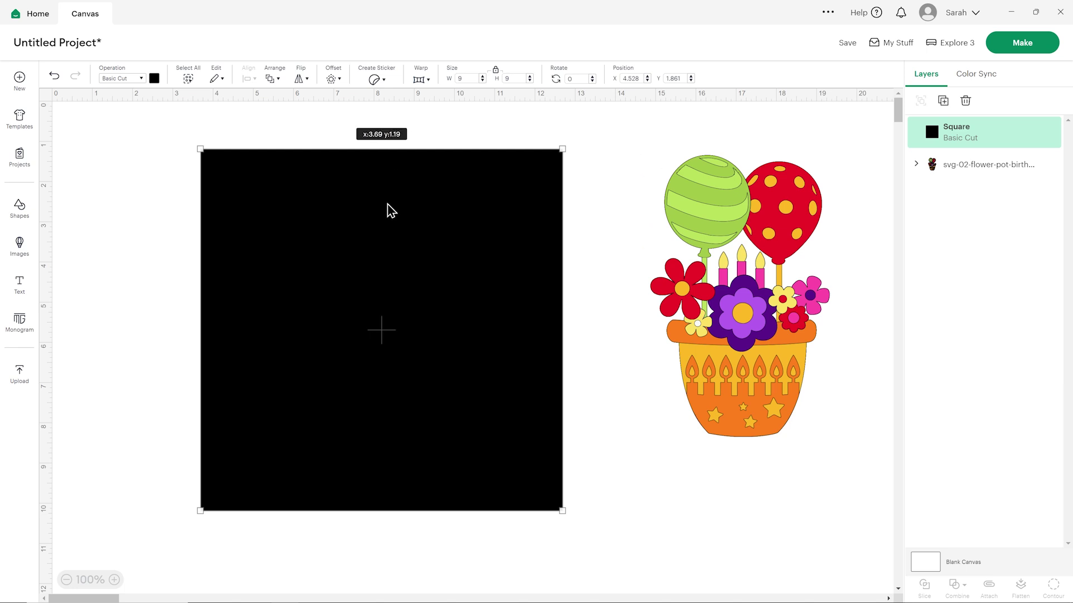
{"action": "left_click", "coordinate": [155, 80]}
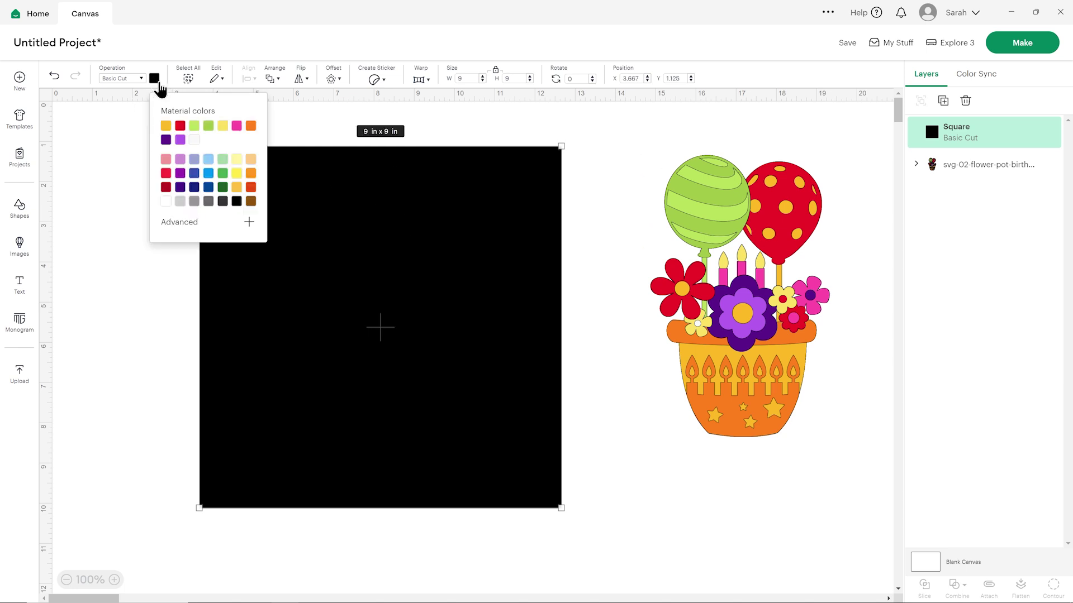
{"action": "left_click", "coordinate": [209, 202]}
{"action": "left_click_drag", "start_coordinate": [403, 232], "coordinate": [392, 226]}
{"action": "left_click", "coordinate": [580, 221]}
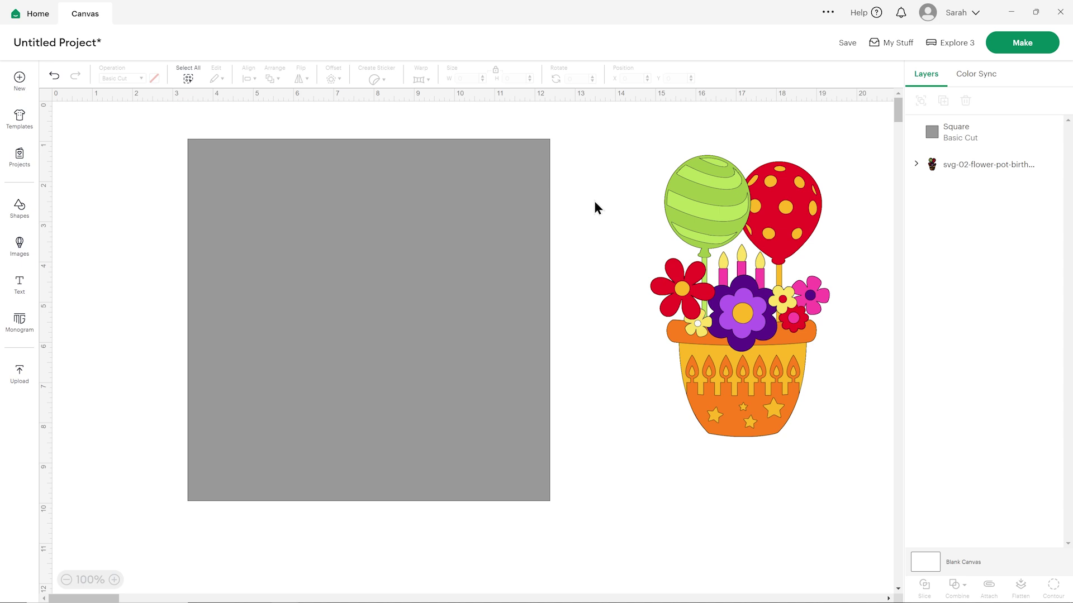
Step: Move the flower pot design close beside the gray square and select the square's layer to compare the stacking order
{"action": "left_click_drag", "start_coordinate": [685, 205], "coordinate": [676, 212]}
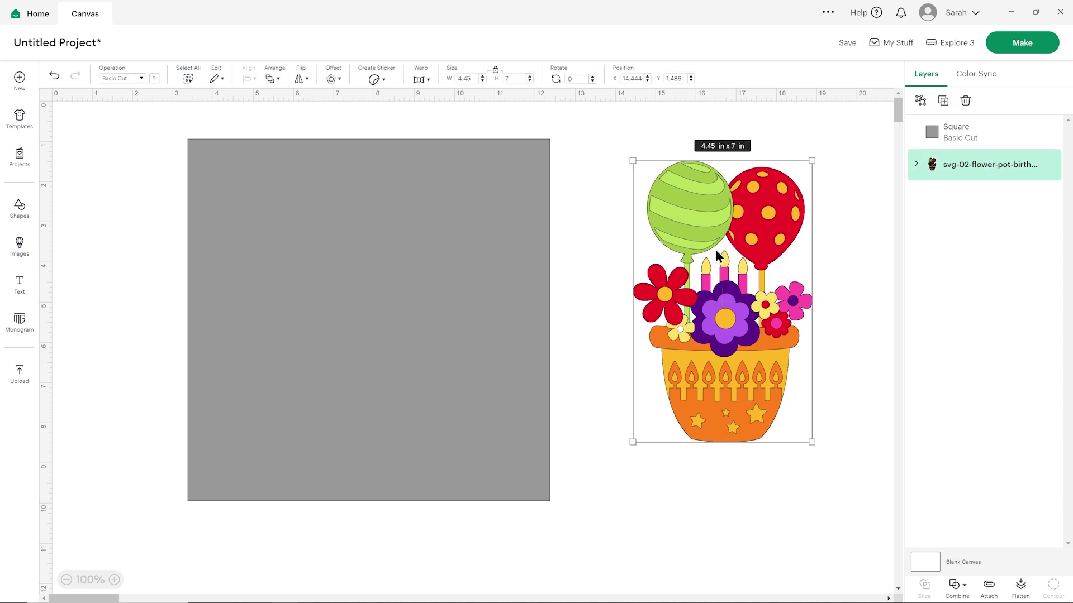
{"action": "left_click_drag", "start_coordinate": [705, 216], "coordinate": [629, 230]}
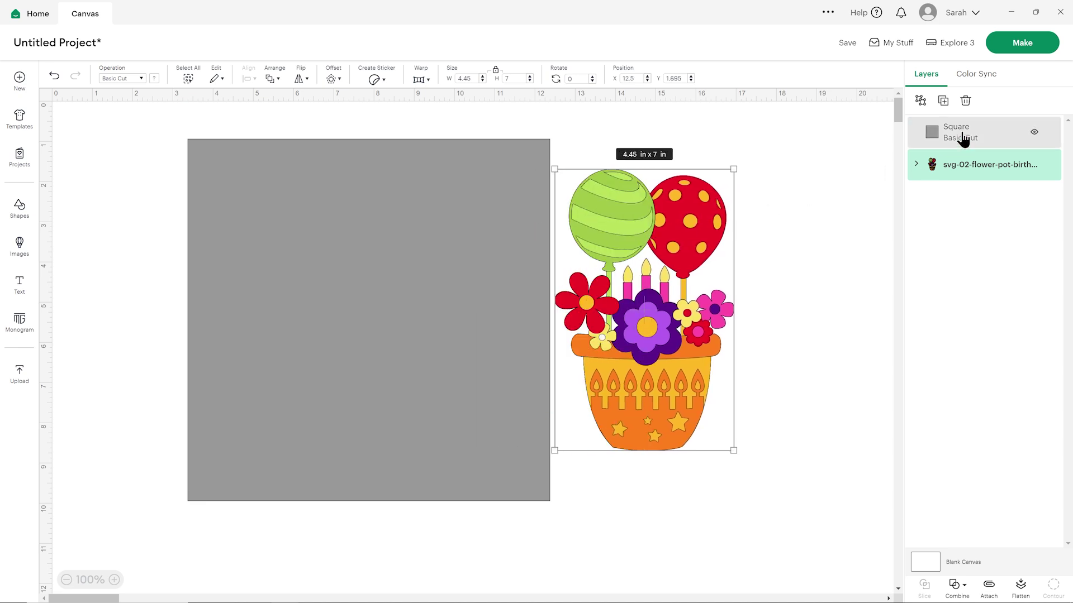
{"action": "left_click", "coordinate": [949, 134]}
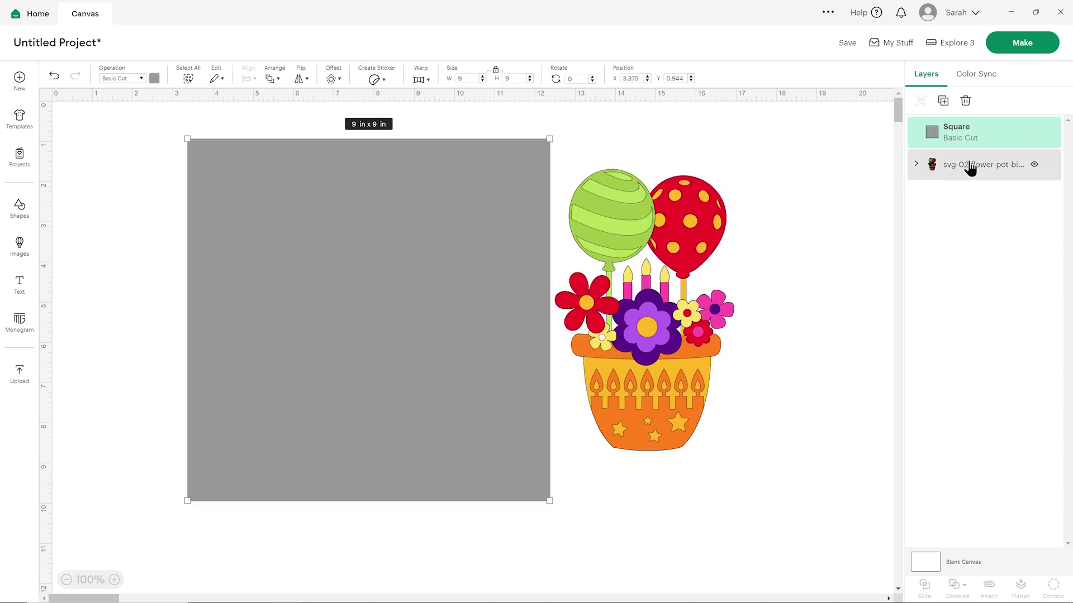
{"action": "left_click", "coordinate": [776, 180]}
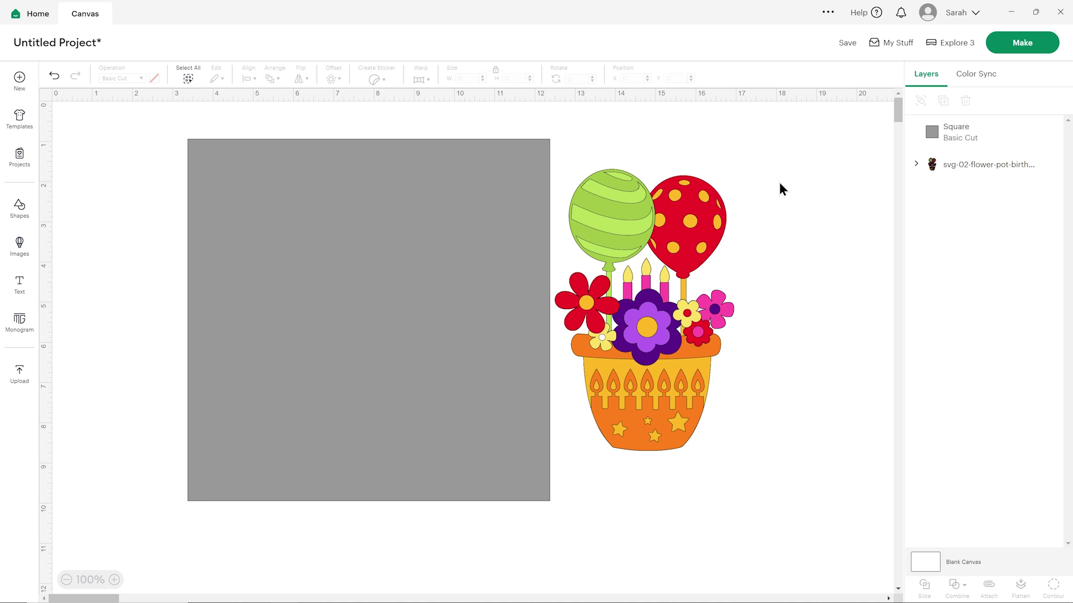
Step: Bring the flower pot design to the front and place it over the middle of the gray square
{"action": "left_click_drag", "start_coordinate": [634, 217], "coordinate": [649, 210]}
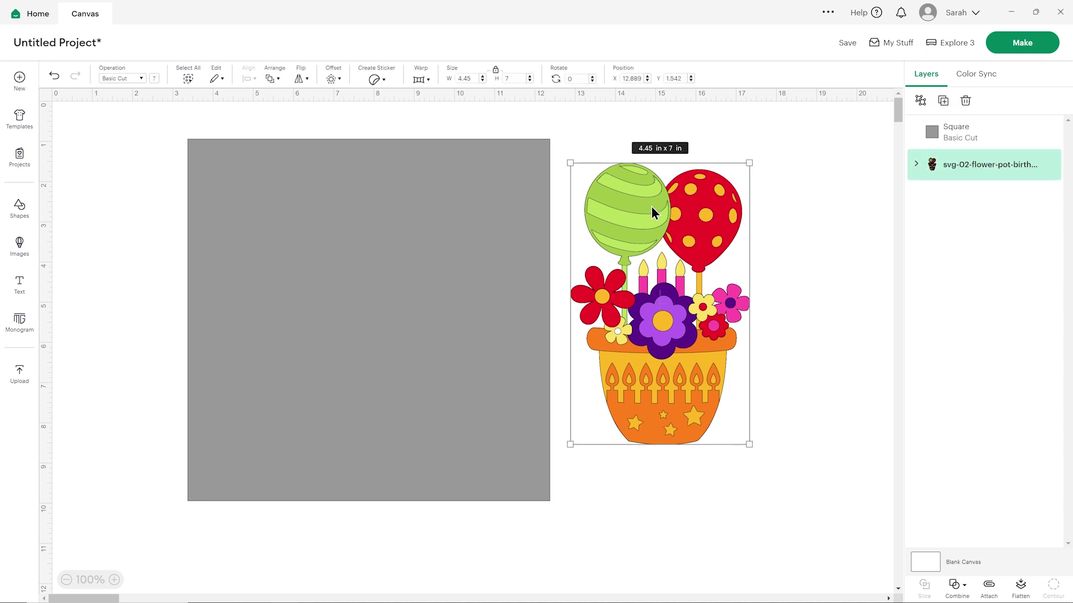
{"action": "left_click", "coordinate": [271, 78]}
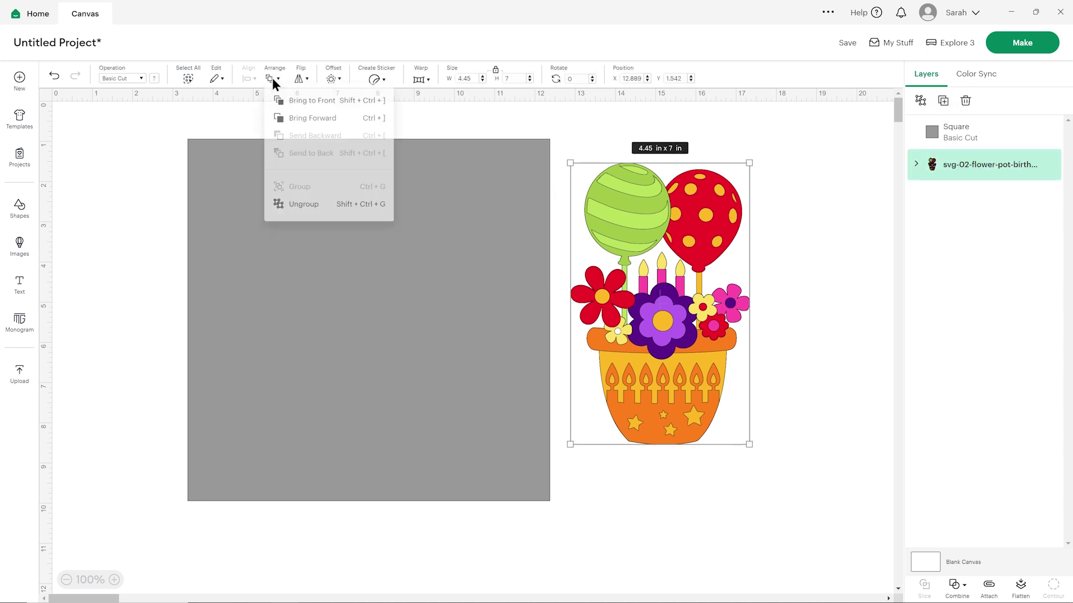
{"action": "left_click", "coordinate": [294, 104]}
{"action": "left_click_drag", "start_coordinate": [615, 219], "coordinate": [338, 233]}
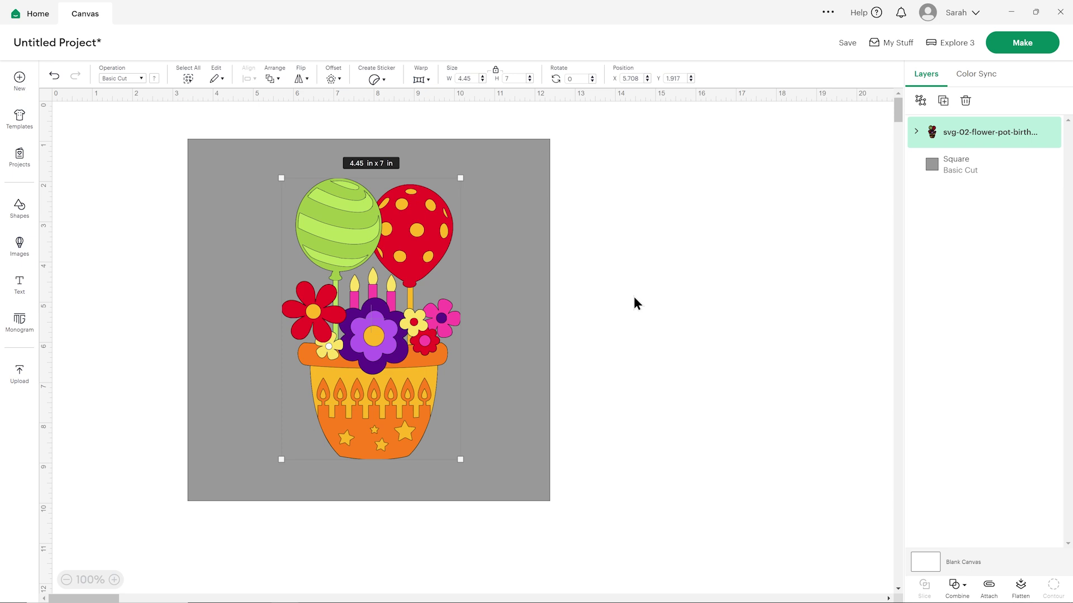
{"action": "left_click_drag", "start_coordinate": [407, 231], "coordinate": [404, 236]}
{"action": "left_click", "coordinate": [682, 240]}
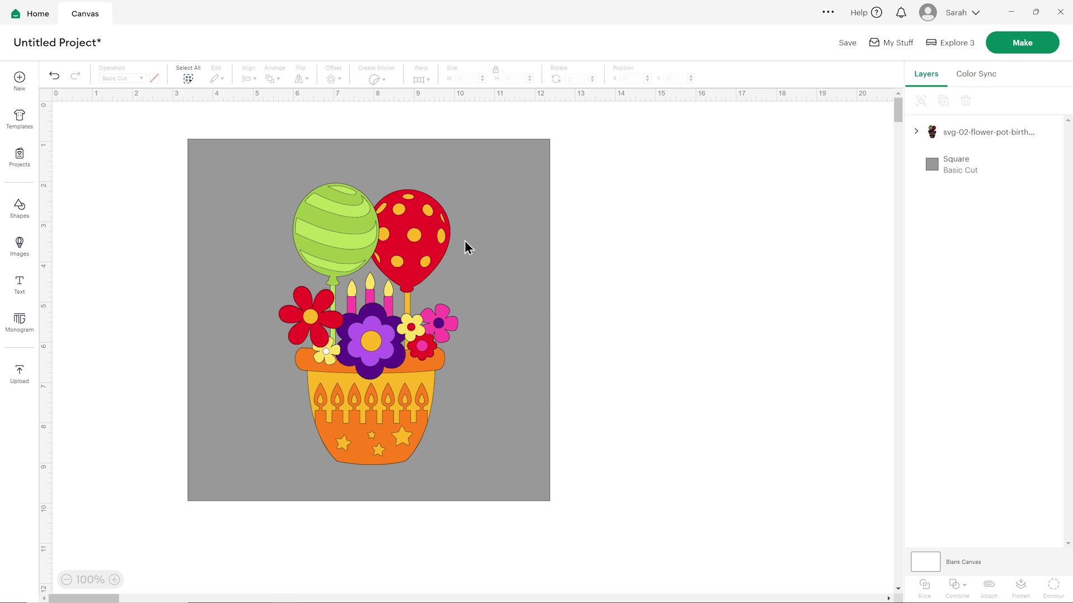
Step: Set the flower pot design's height to 8 inches and reposition it inside the gray square
{"action": "left_click", "coordinate": [438, 240]}
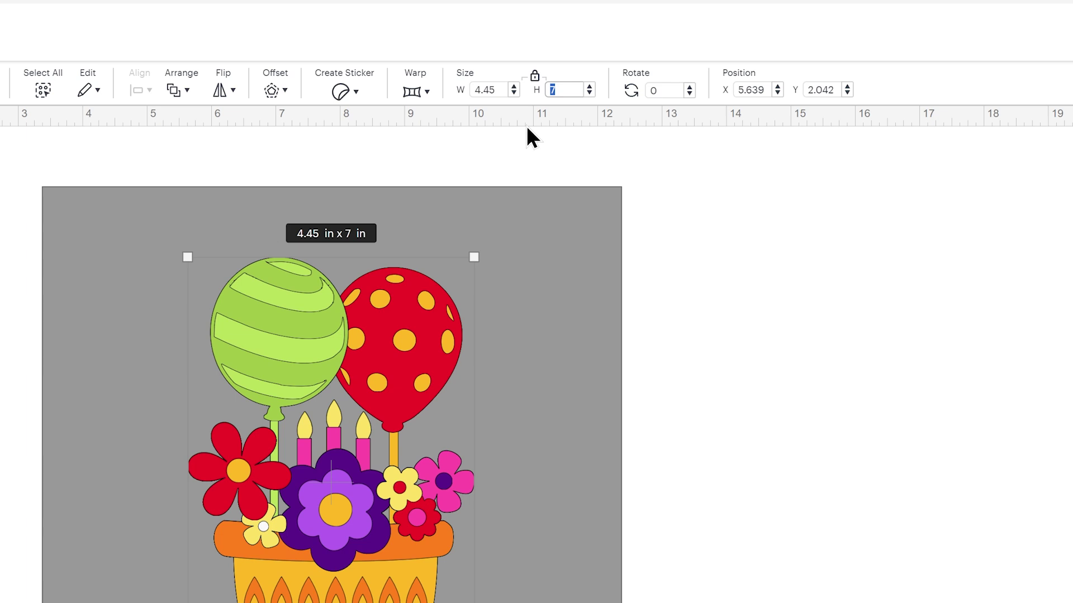
{"action": "type", "text": "8"}
{"action": "key", "text": "Return"}
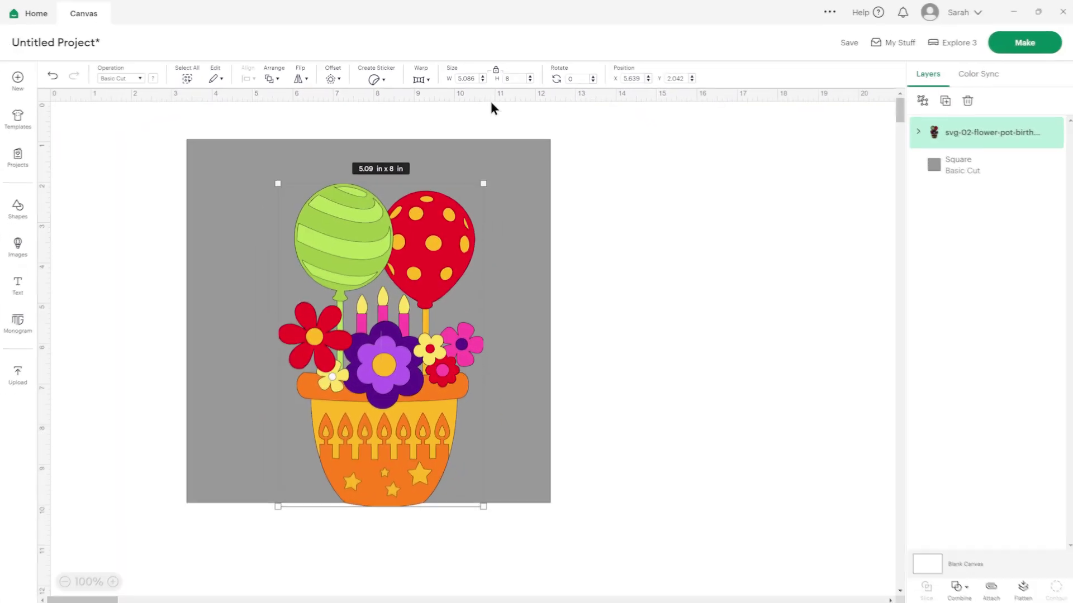
{"action": "left_click_drag", "start_coordinate": [423, 256], "coordinate": [412, 240]}
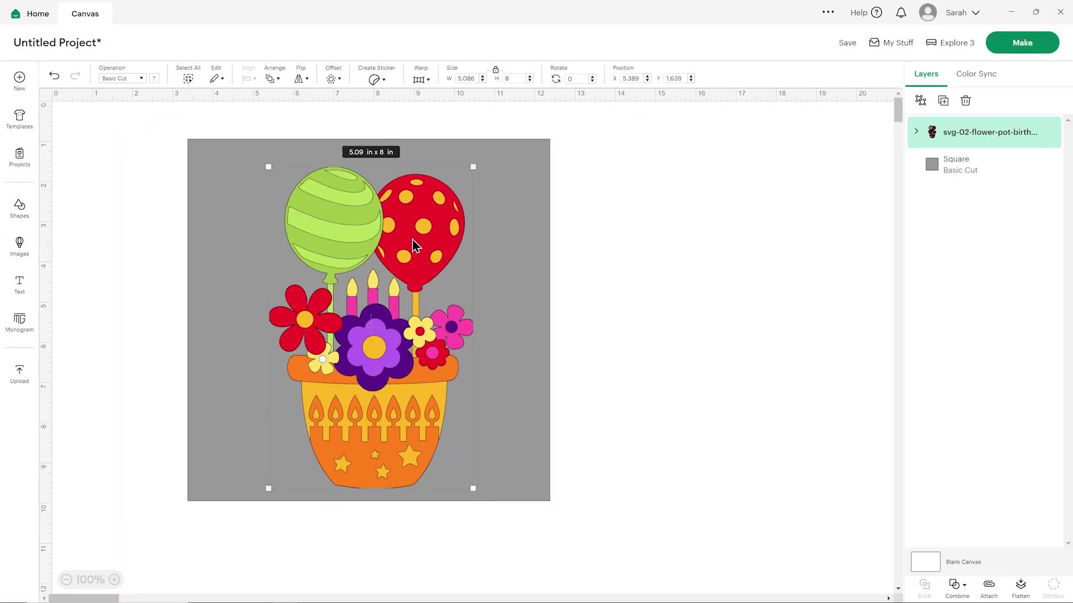
Step: Scale the flower pot design down to about 4.64 x 7.3 inches, then enlarge it until it nearly fills the square's height
{"action": "left_click_drag", "start_coordinate": [473, 166], "coordinate": [455, 223]}
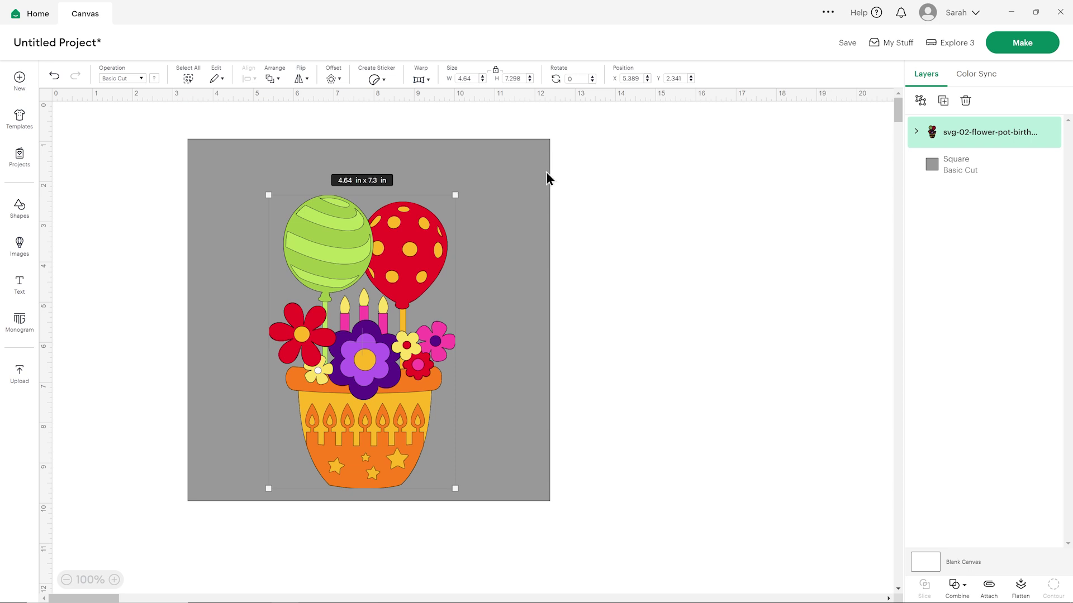
{"action": "left_click_drag", "start_coordinate": [394, 230], "coordinate": [414, 217]}
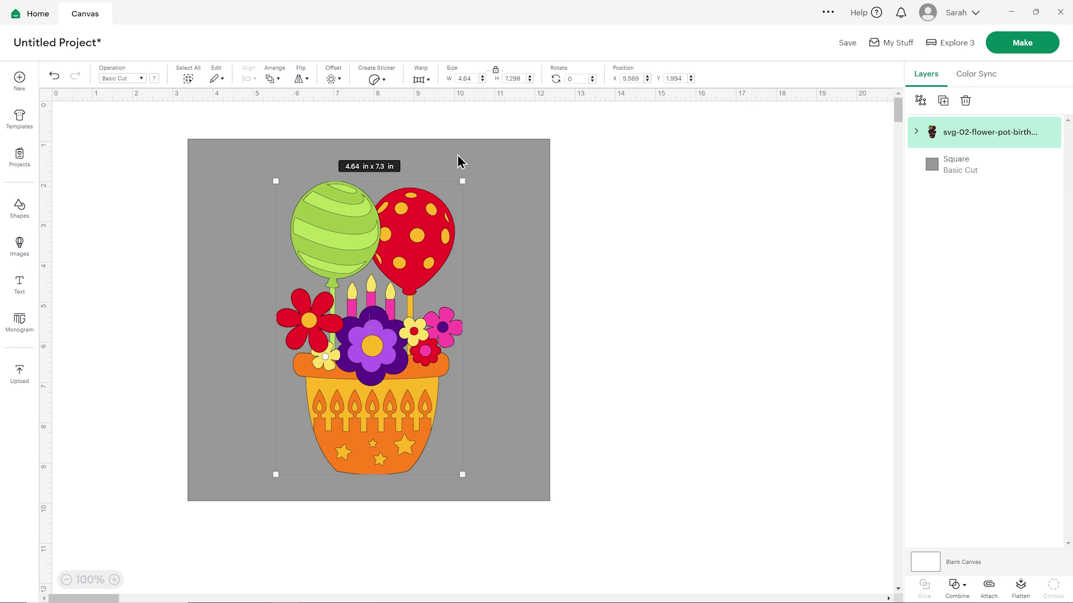
{"action": "left_click_drag", "start_coordinate": [456, 177], "coordinate": [483, 134]}
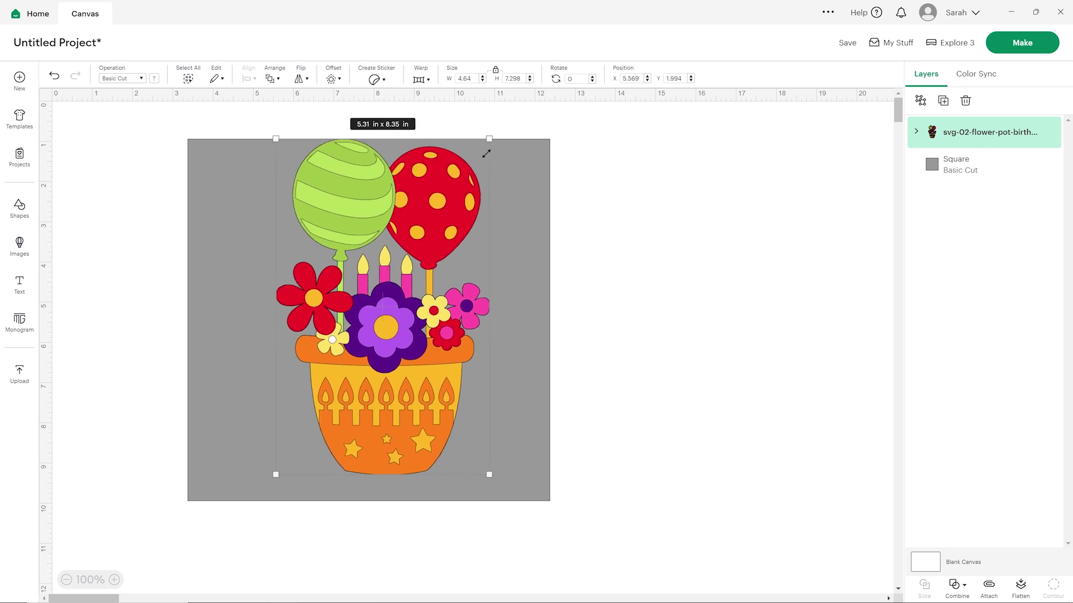
{"action": "left_click_drag", "start_coordinate": [418, 197], "coordinate": [398, 200]}
{"action": "left_click_drag", "start_coordinate": [465, 477], "coordinate": [478, 498]}
{"action": "left_click", "coordinate": [587, 417]}
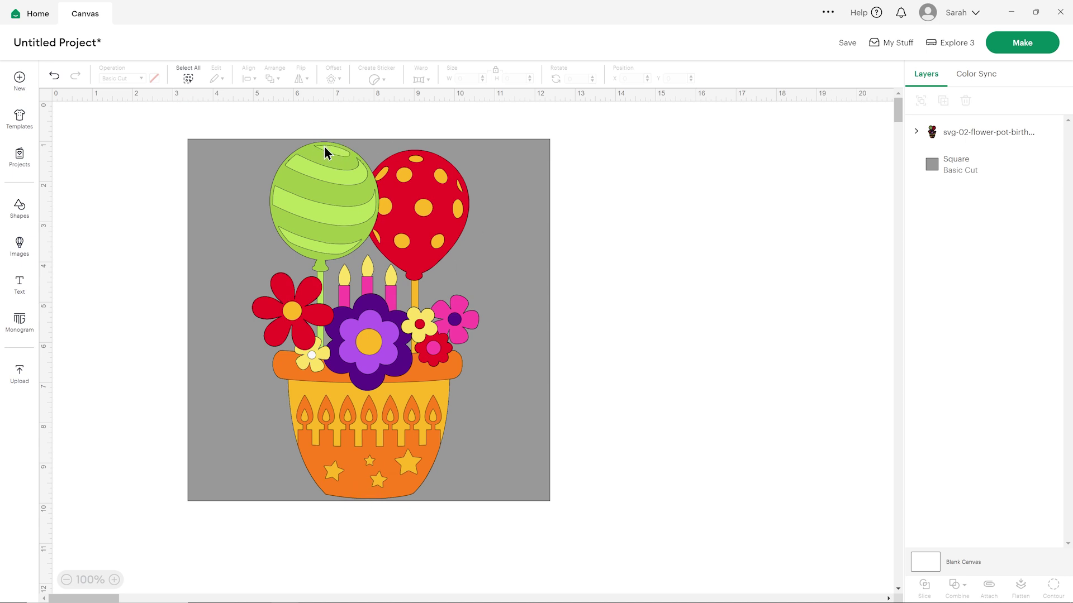
Step: Shrink the flower pot design to about 5.09 x 8.01 inches and recenter it on the gray square
{"action": "left_click", "coordinate": [464, 169]}
{"action": "left_click_drag", "start_coordinate": [480, 139], "coordinate": [458, 172]}
{"action": "left_click_drag", "start_coordinate": [423, 209], "coordinate": [433, 192]}
{"action": "left_click_drag", "start_coordinate": [467, 160], "coordinate": [468, 161]}
{"action": "left_click", "coordinate": [569, 190]}
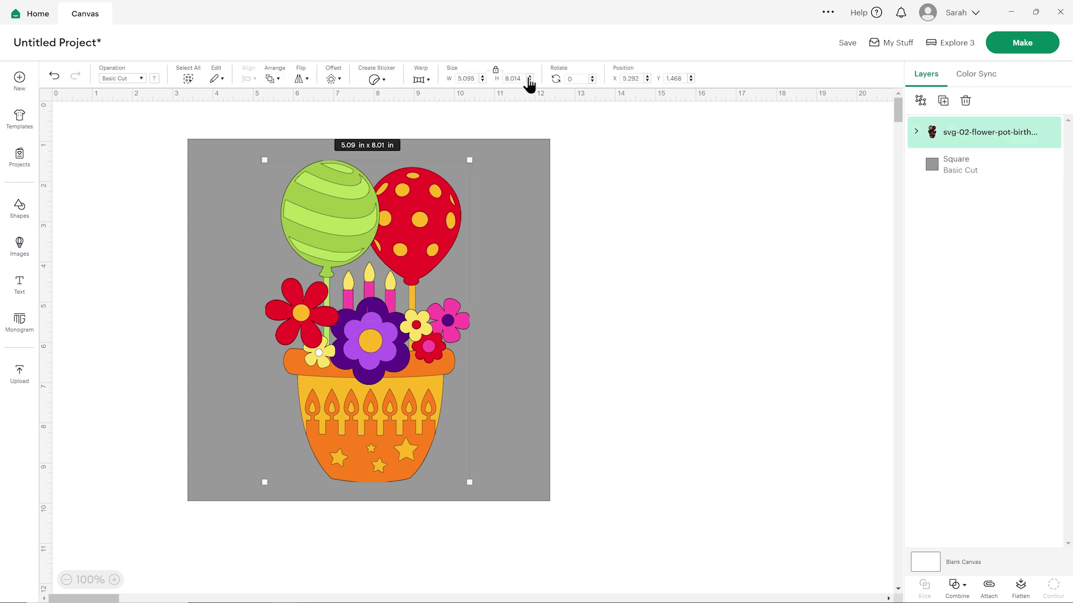
Step: Set the flower pot design's height to 7.5 inches and center it on the square at about X 5.458, Y 1.718
{"action": "double_click", "coordinate": [504, 78]}
{"action": "type", "text": "7.5"}
{"action": "key", "text": "Return"}
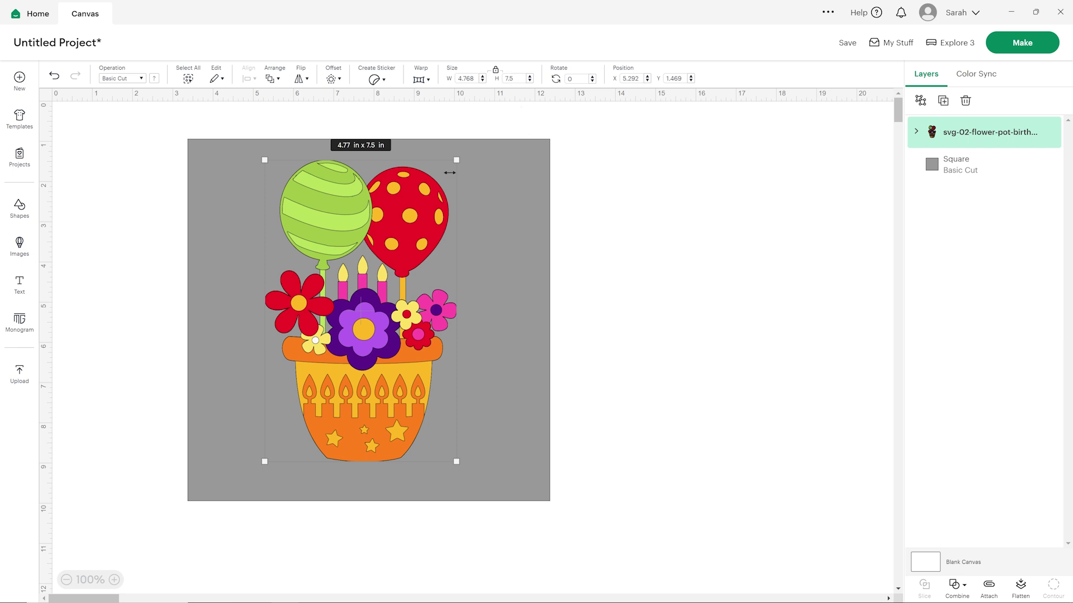
{"action": "left_click", "coordinate": [609, 202]}
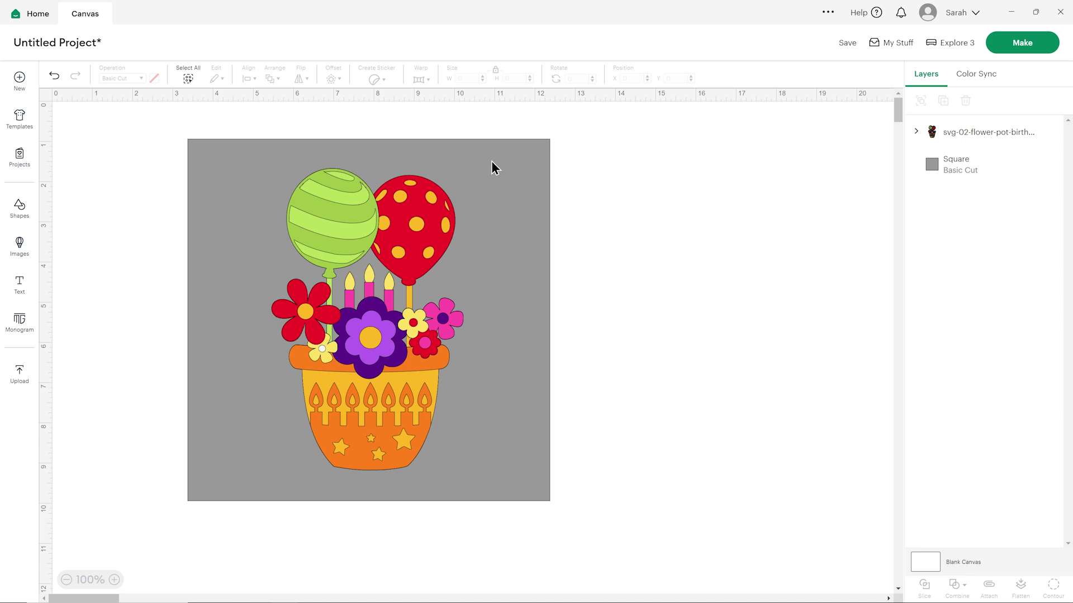
{"action": "left_click", "coordinate": [423, 208]}
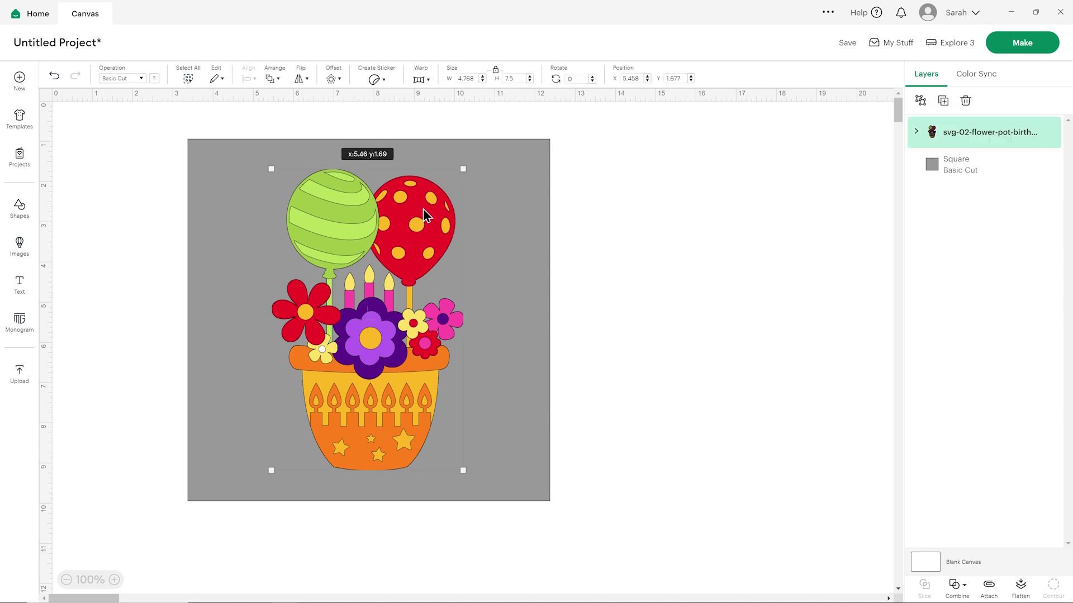
{"action": "left_click", "coordinate": [501, 200]}
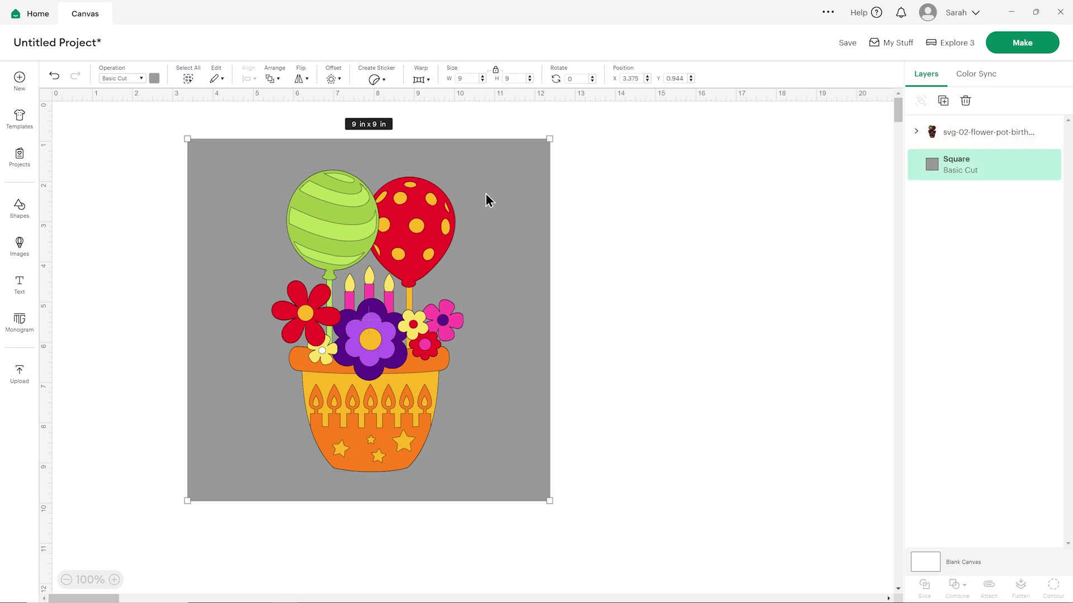
{"action": "left_click", "coordinate": [590, 207]}
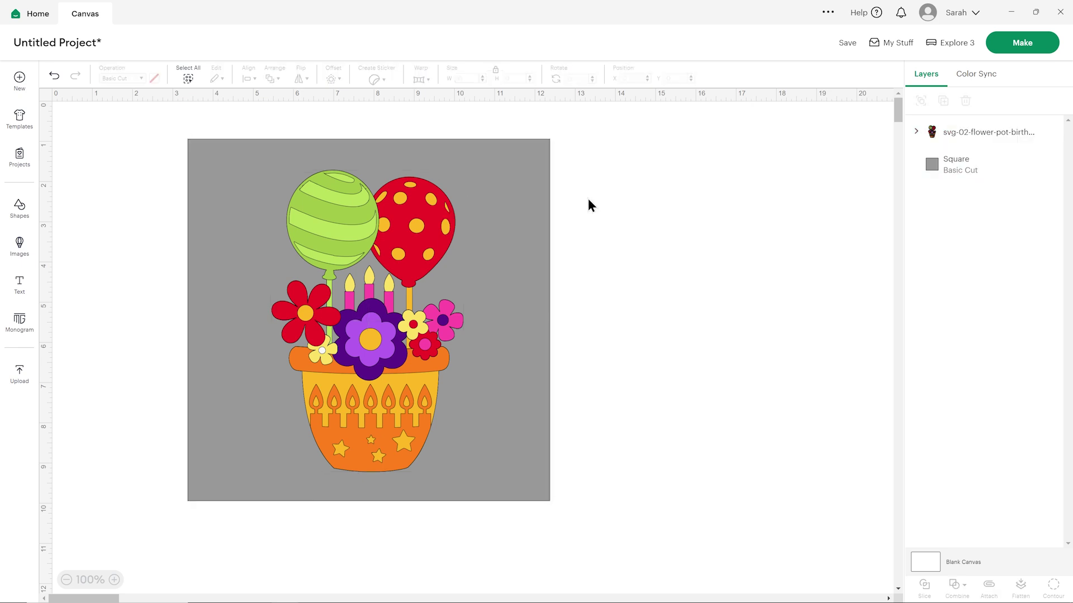
{"action": "left_click", "coordinate": [431, 208]}
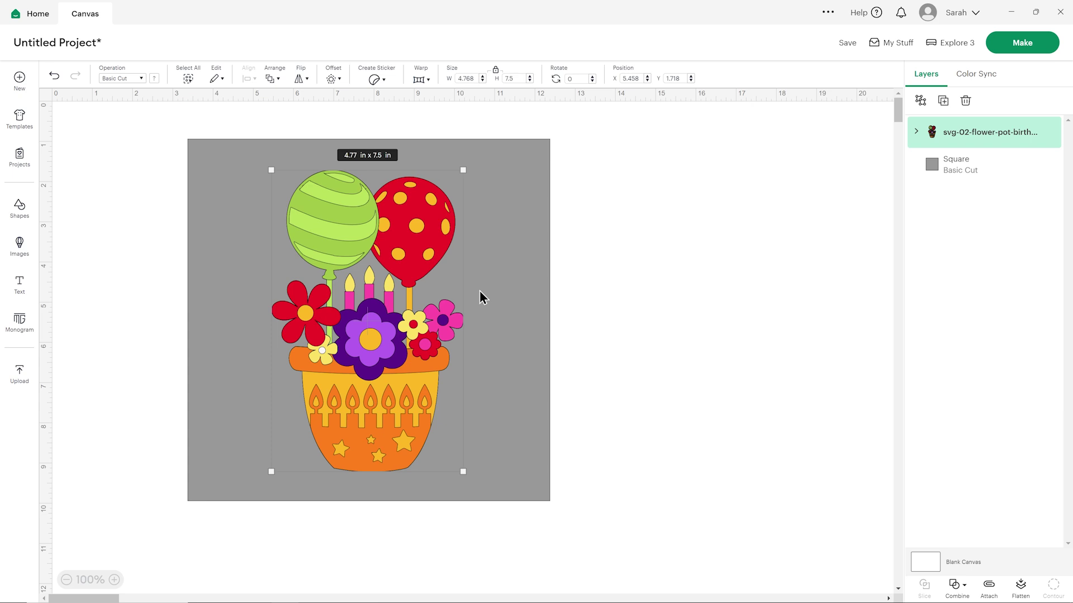
Step: Create a welded offset with rounded corners around the flower pot design at a distance of 0.15 inches
{"action": "left_click", "coordinate": [604, 279]}
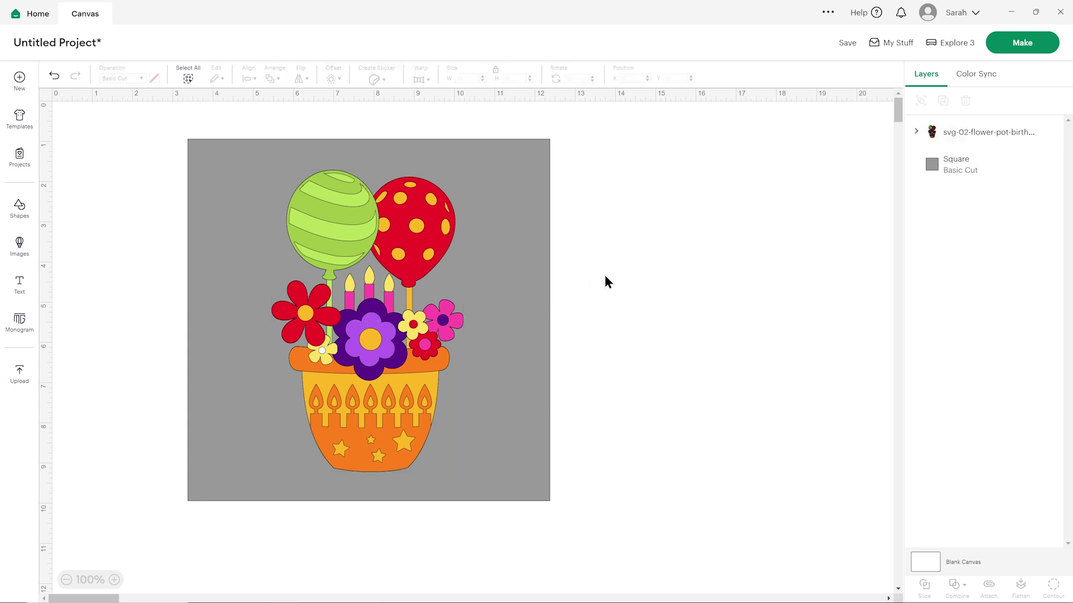
{"action": "left_click", "coordinate": [424, 220]}
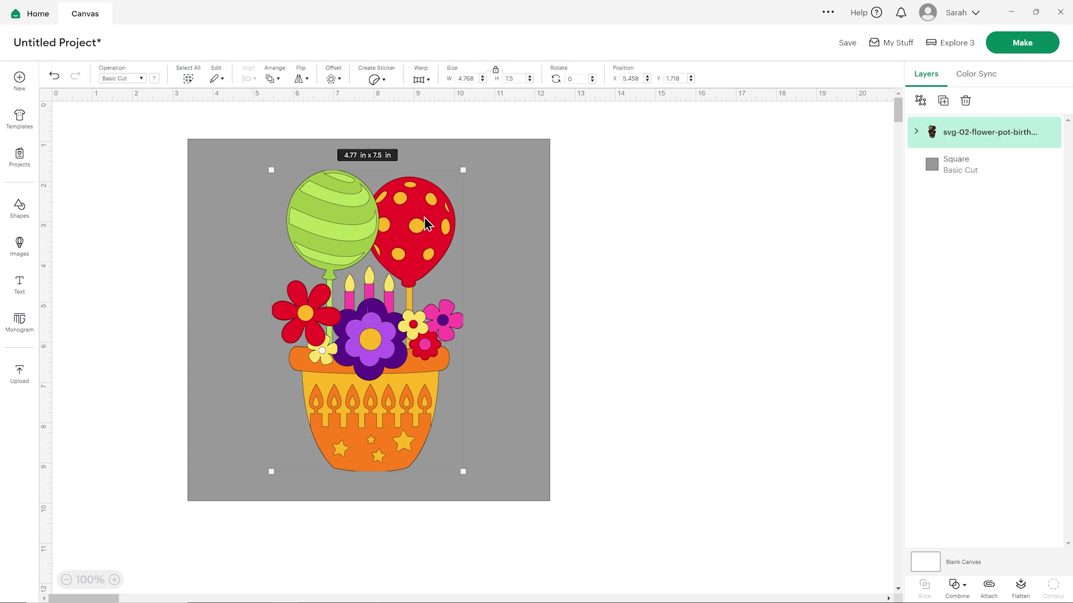
{"action": "left_click", "coordinate": [331, 79]}
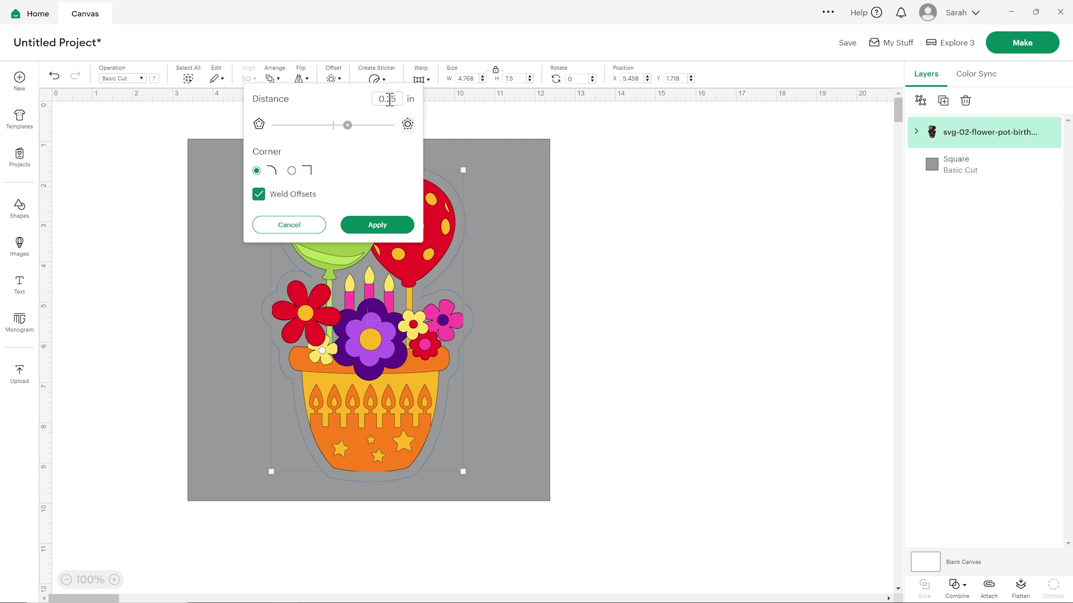
{"action": "left_click_drag", "start_coordinate": [386, 100], "coordinate": [400, 104]}
{"action": "type", "text": "15"}
{"action": "left_click", "coordinate": [383, 149]}
{"action": "left_click", "coordinate": [399, 232]}
Step: Move the flower pot design off the gray square and recolor the black offset shape white
{"action": "left_click", "coordinate": [668, 294]}
{"action": "left_click_drag", "start_coordinate": [418, 227], "coordinate": [761, 222]}
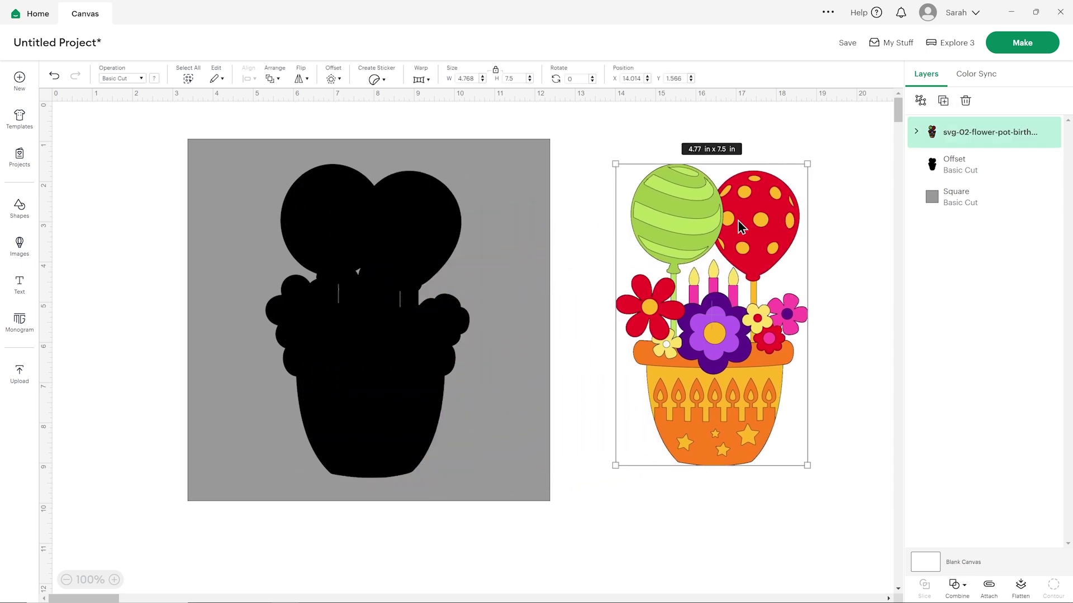
{"action": "left_click", "coordinate": [418, 247]}
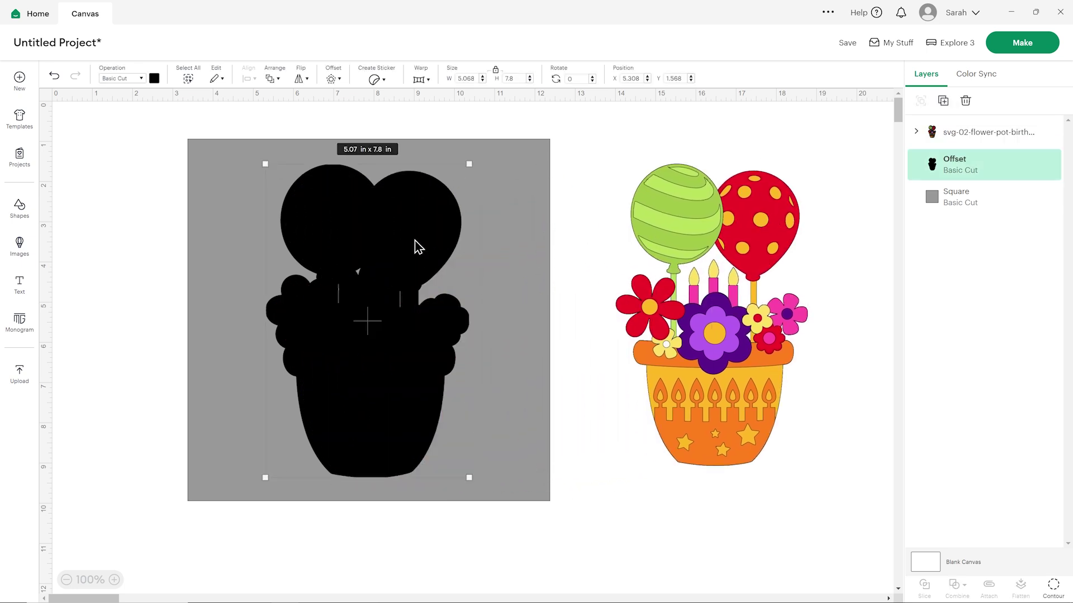
{"action": "left_click", "coordinate": [154, 79]}
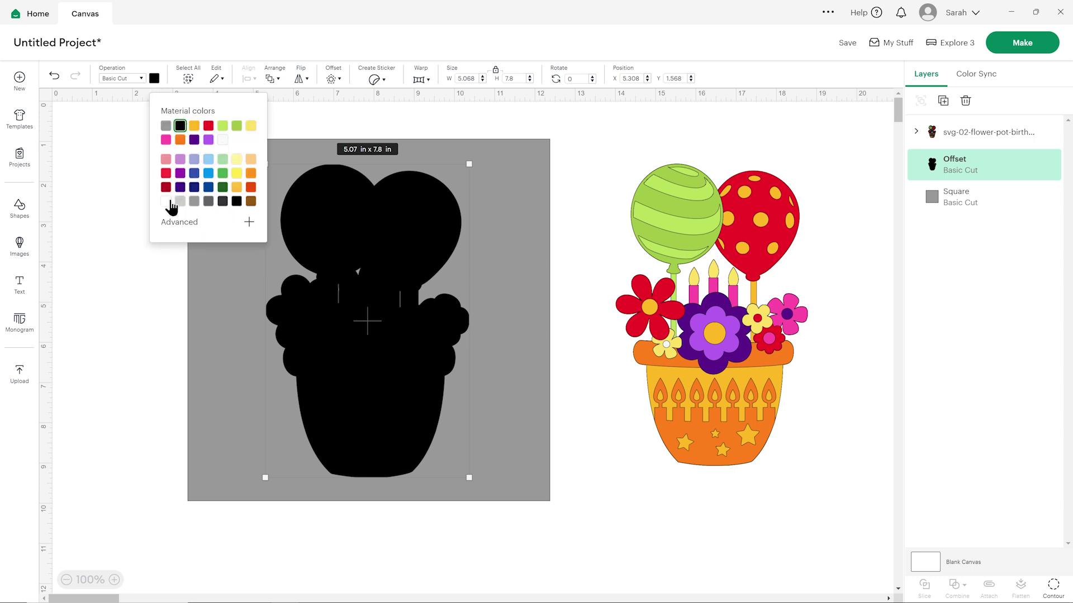
{"action": "left_click", "coordinate": [224, 141]}
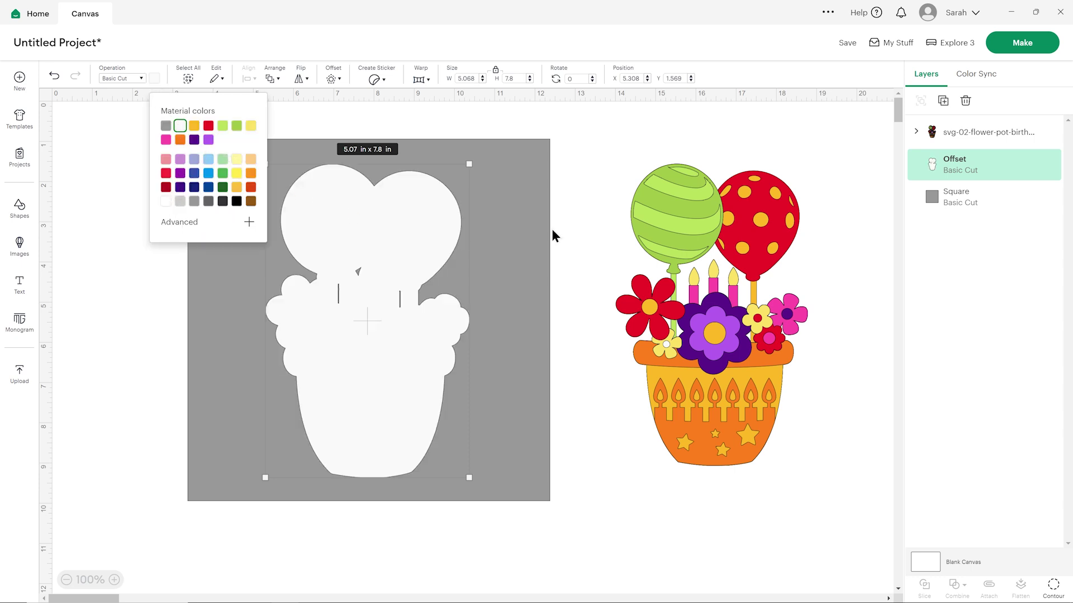
{"action": "left_click", "coordinate": [589, 223]}
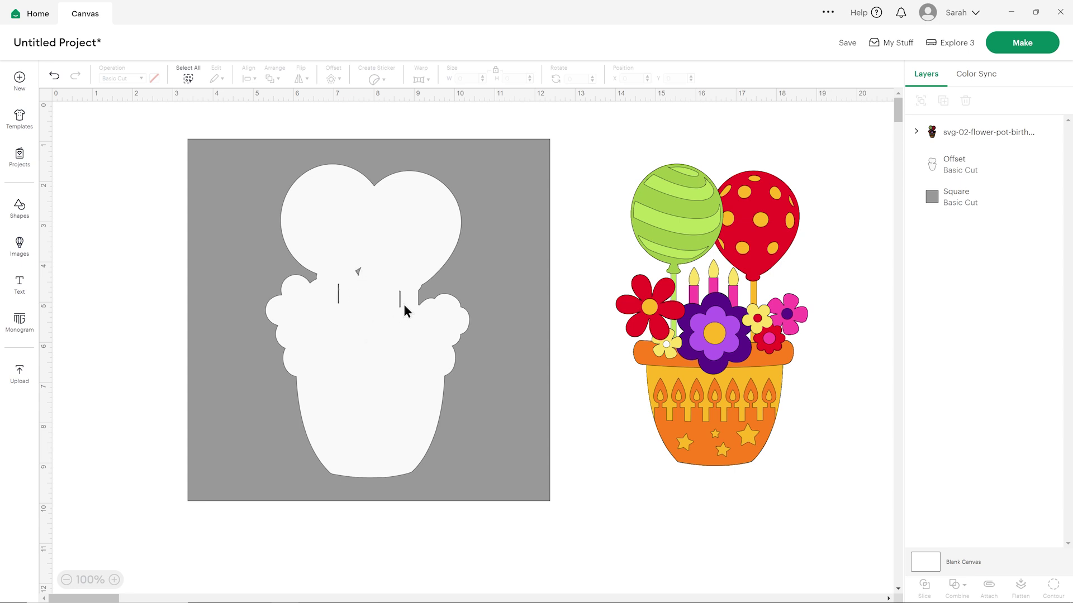
Step: Hide all inner contours of the white offset and place the flower pot design back centered on it
{"action": "left_click", "coordinate": [371, 302]}
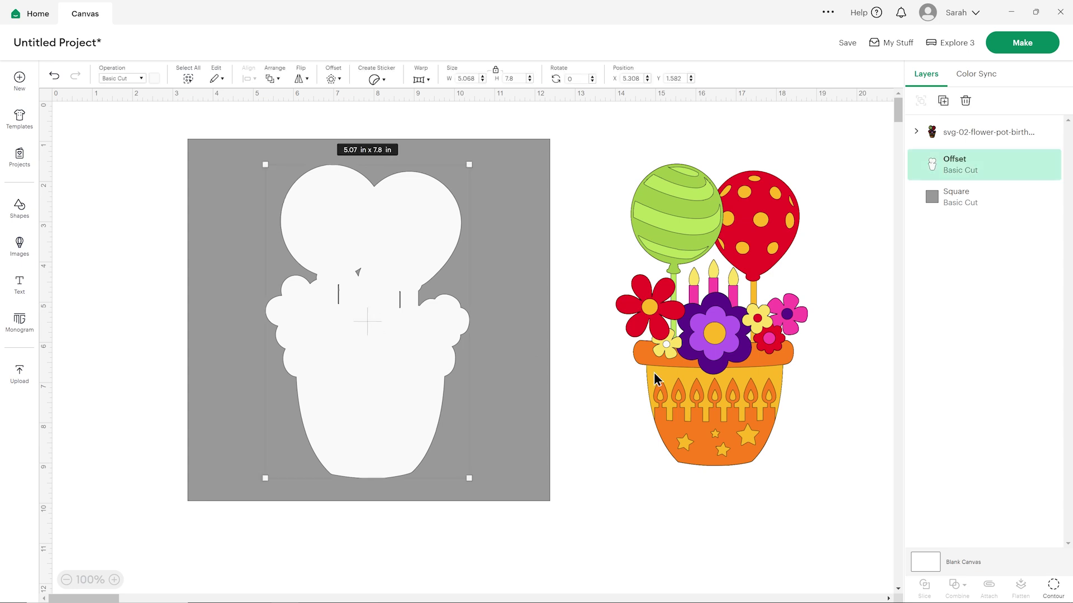
{"action": "left_click", "coordinate": [1054, 587]}
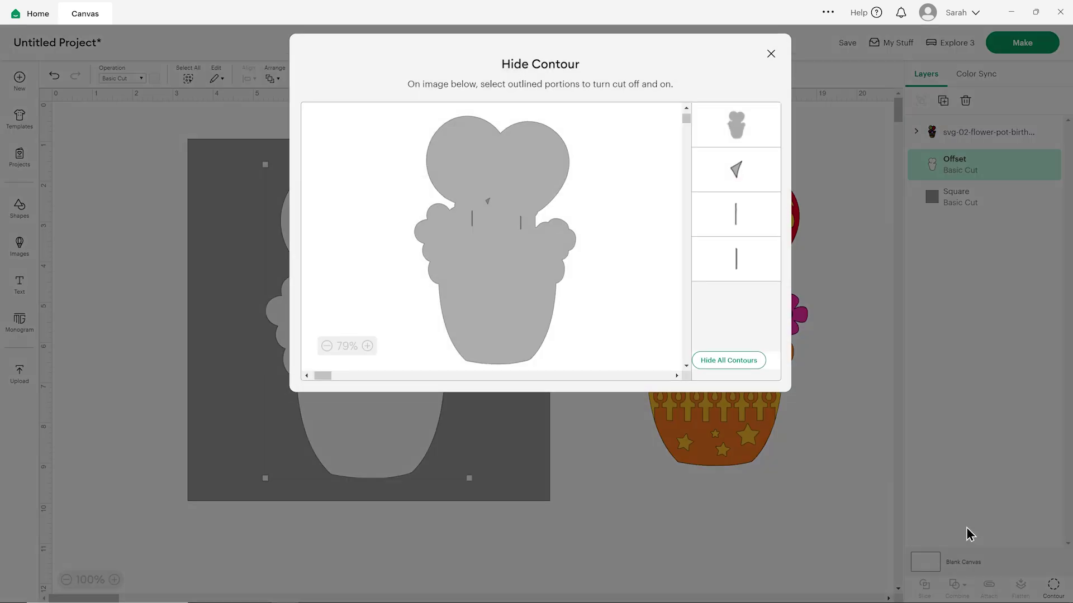
{"action": "left_click", "coordinate": [743, 373]}
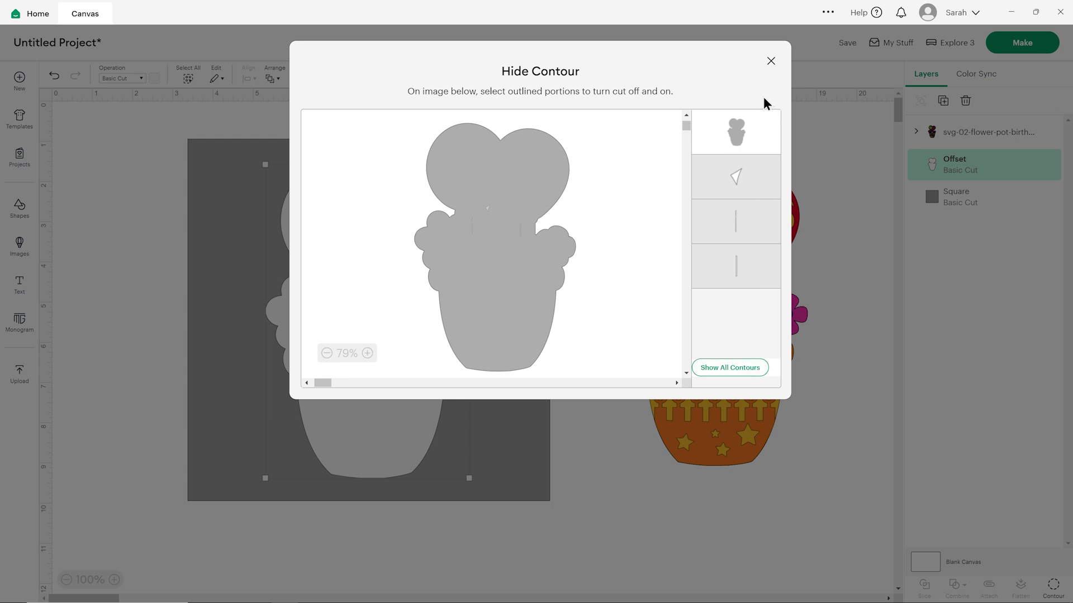
{"action": "left_click", "coordinate": [771, 61]}
{"action": "left_click", "coordinate": [587, 190]}
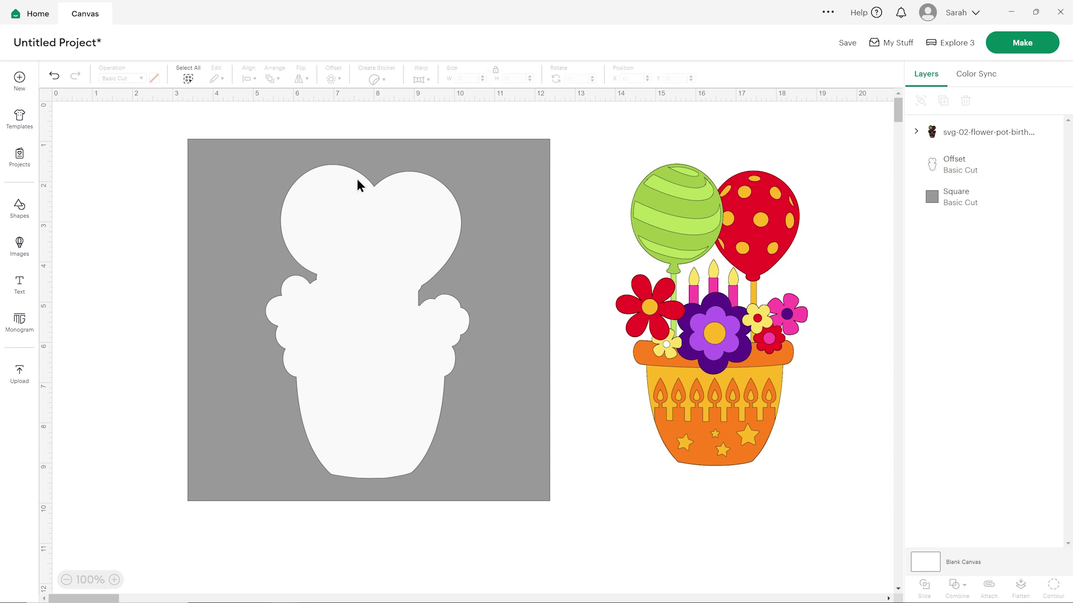
{"action": "left_click_drag", "start_coordinate": [681, 229], "coordinate": [337, 237]}
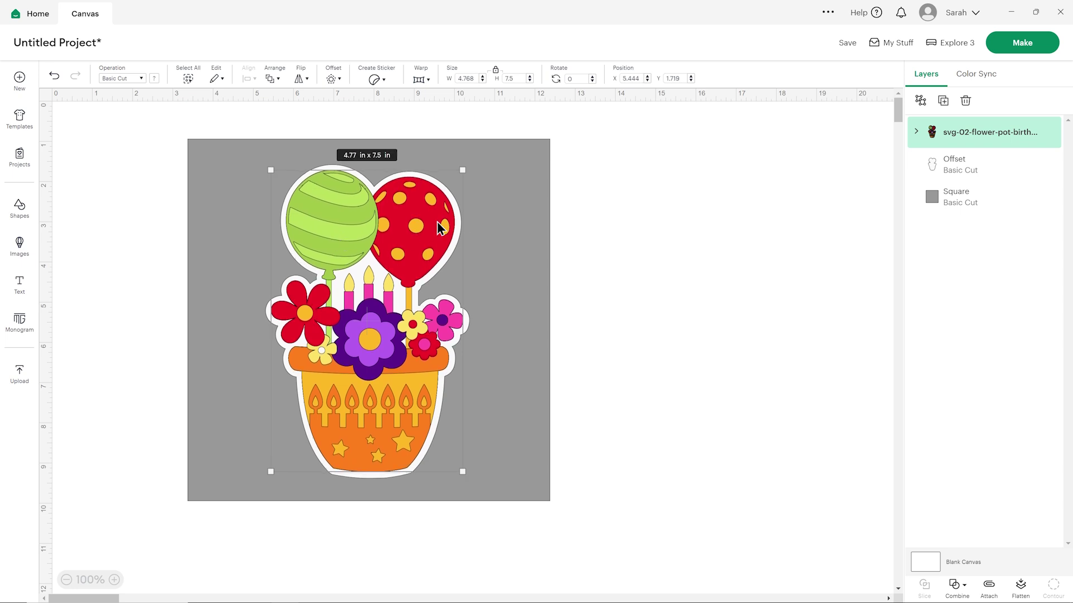
{"action": "left_click", "coordinate": [598, 222]}
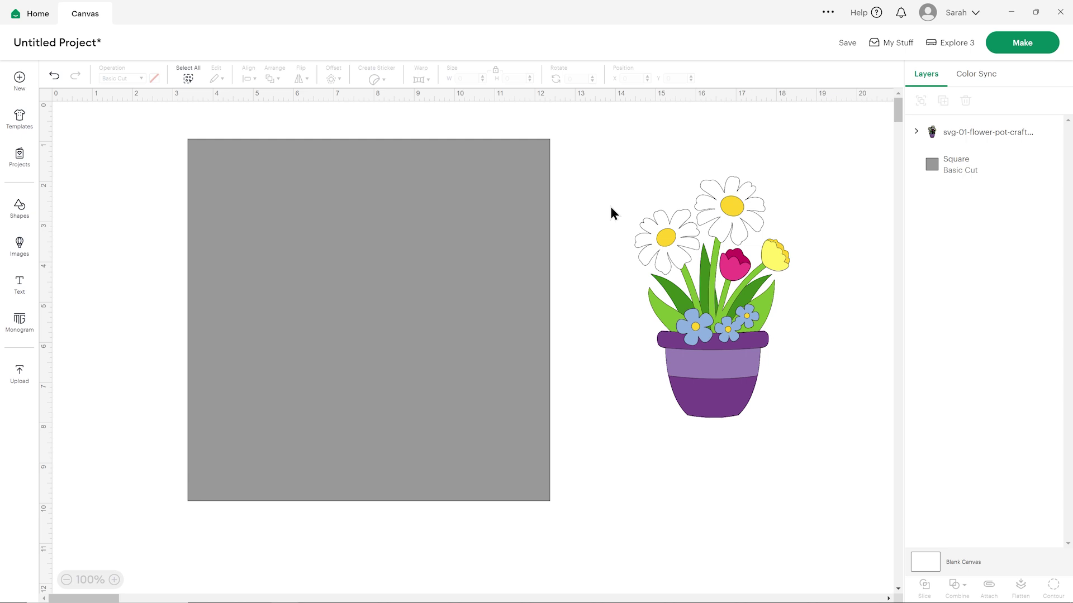
Step: Nudge the daisy and tulip pot slightly up and shift the gray square to about X 3.431, Y 0.917
{"action": "mouse_move", "coordinate": [699, 273]}
{"action": "left_mouse_down"}
{"action": "mouse_move", "coordinate": [715, 283]}
{"action": "mouse_move", "coordinate": [689, 273]}
{"action": "mouse_move", "coordinate": [708, 288]}
{"action": "left_mouse_up"}
{"action": "left_click", "coordinate": [585, 256]}
{"action": "left_click", "coordinate": [594, 245]}
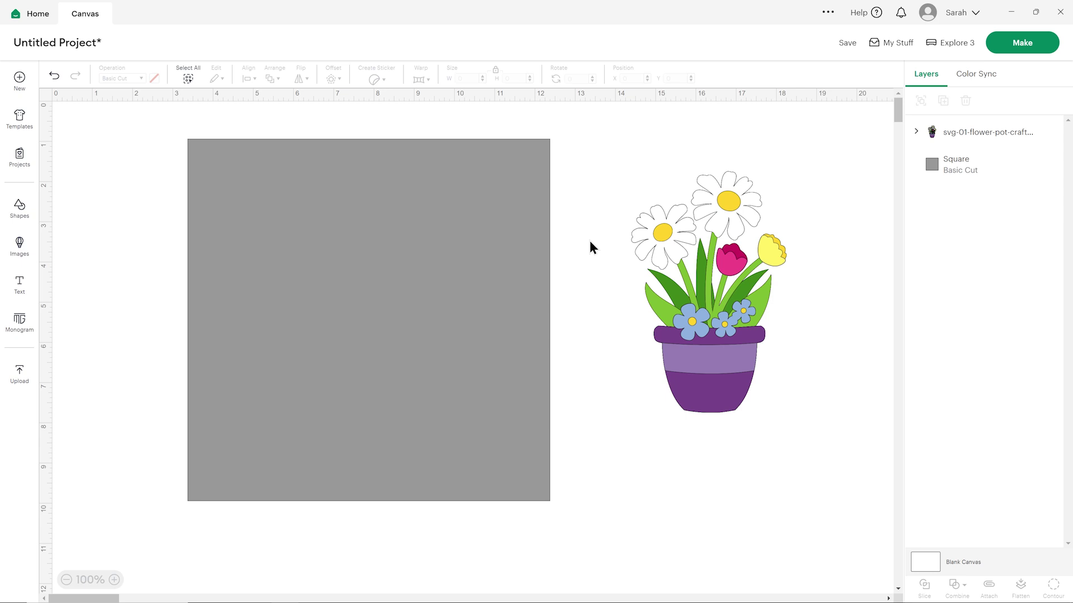
{"action": "left_click_drag", "start_coordinate": [450, 208], "coordinate": [454, 202]}
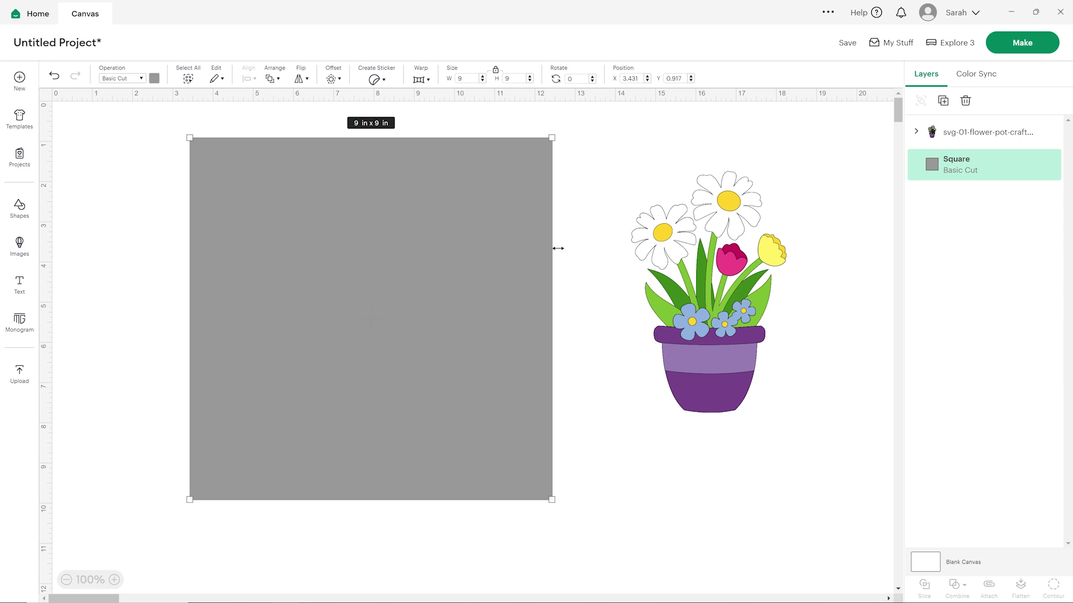
{"action": "left_click", "coordinate": [587, 223]}
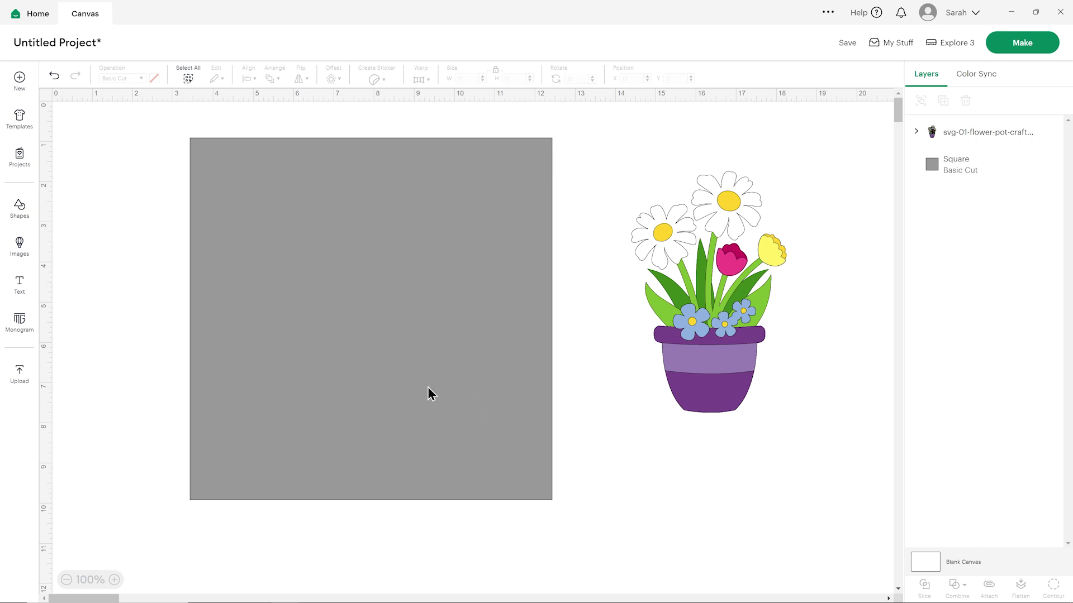
Step: Reposition the daisy and tulip pot beside the gray square at about X 14.972, Y 1.625
{"action": "left_click", "coordinate": [730, 349]}
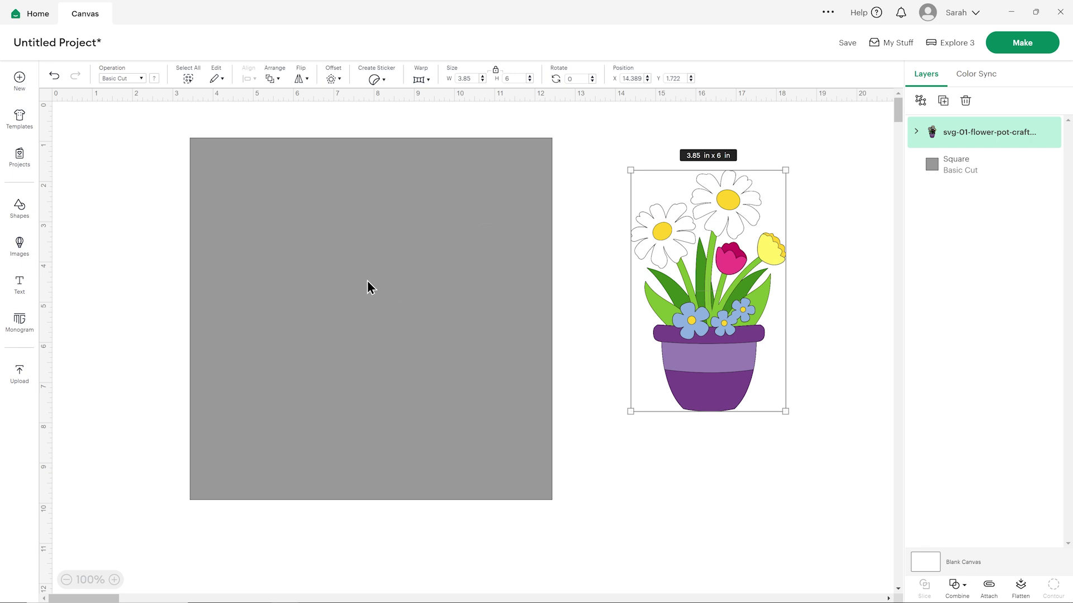
{"action": "left_click", "coordinate": [693, 444]}
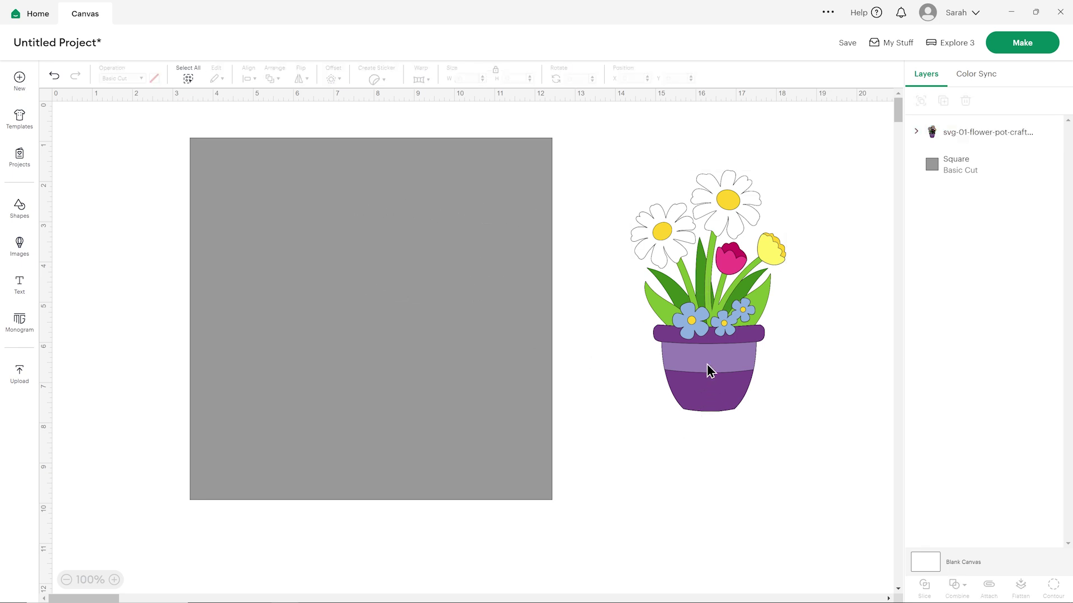
{"action": "left_click_drag", "start_coordinate": [710, 359], "coordinate": [711, 364]}
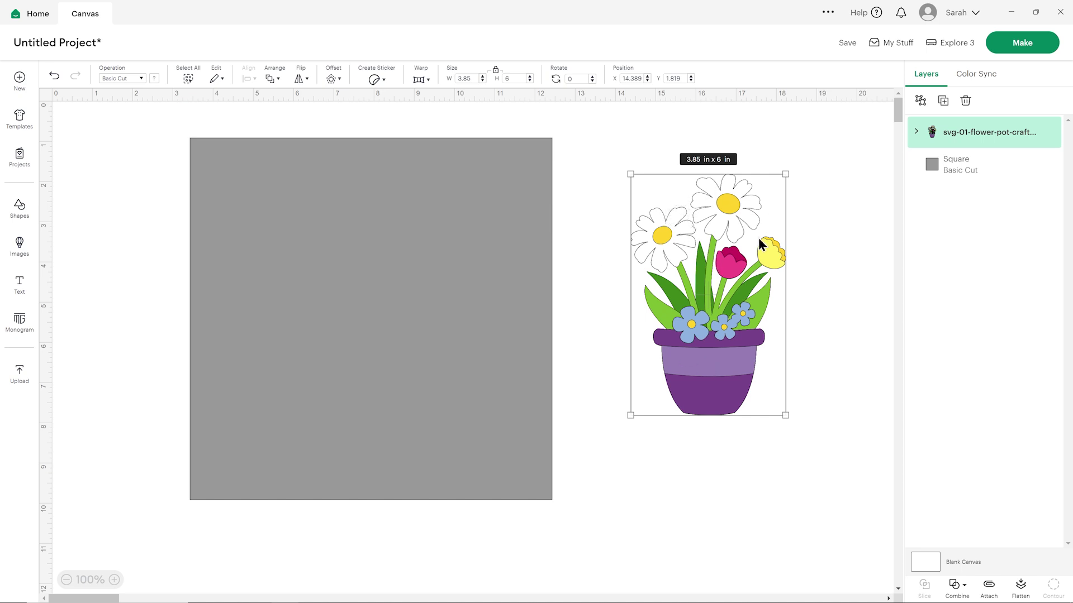
{"action": "left_click", "coordinate": [591, 257]}
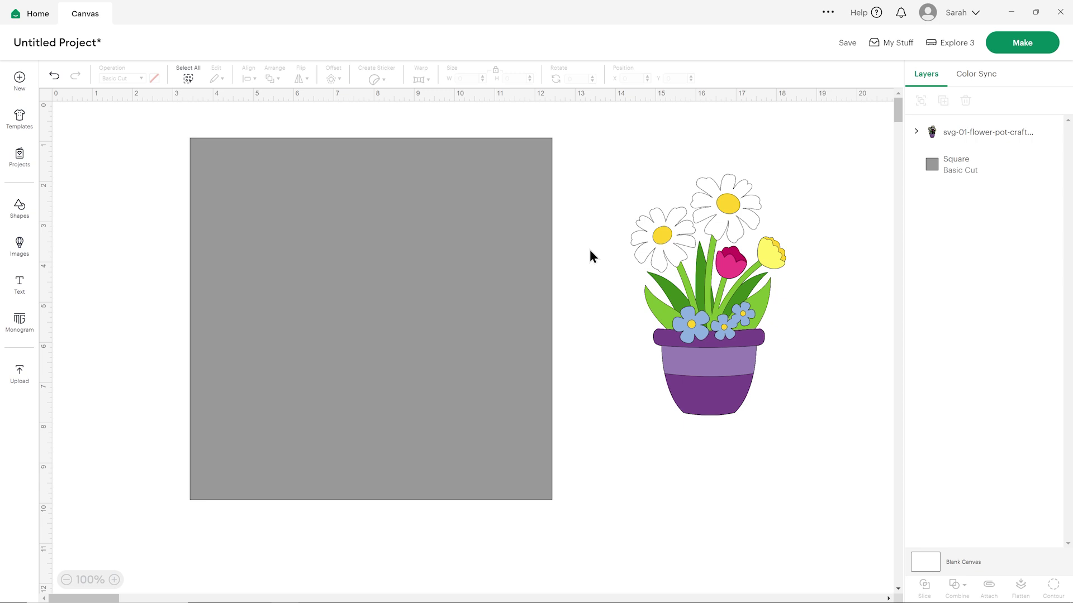
{"action": "mouse_move", "coordinate": [713, 278]}
{"action": "left_mouse_down"}
{"action": "mouse_move", "coordinate": [674, 284]}
{"action": "mouse_move", "coordinate": [707, 277]}
{"action": "left_mouse_up"}
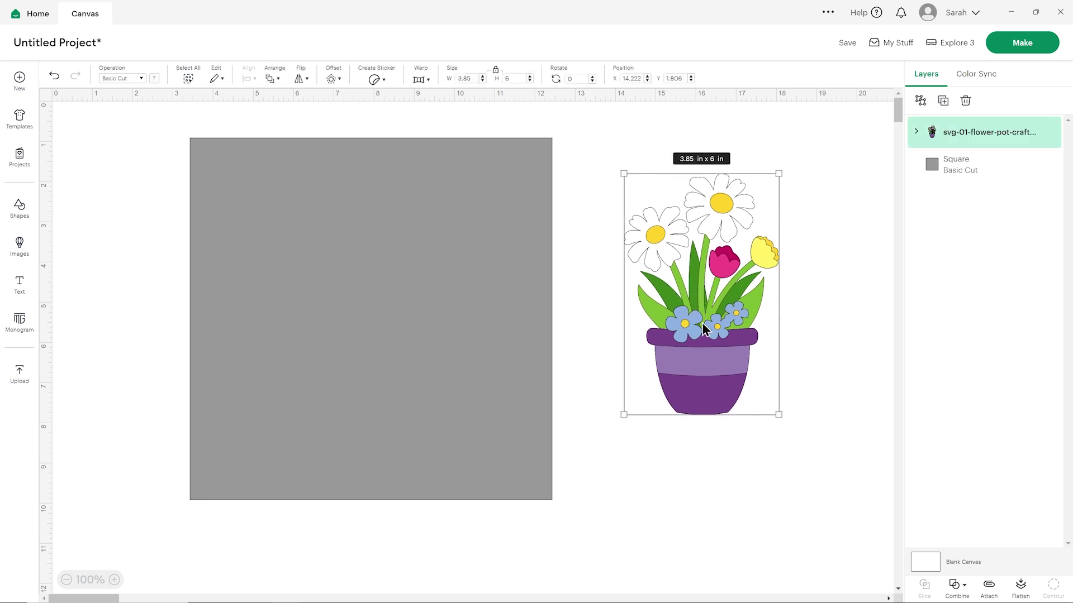
{"action": "left_click_drag", "start_coordinate": [701, 329], "coordinate": [722, 323]}
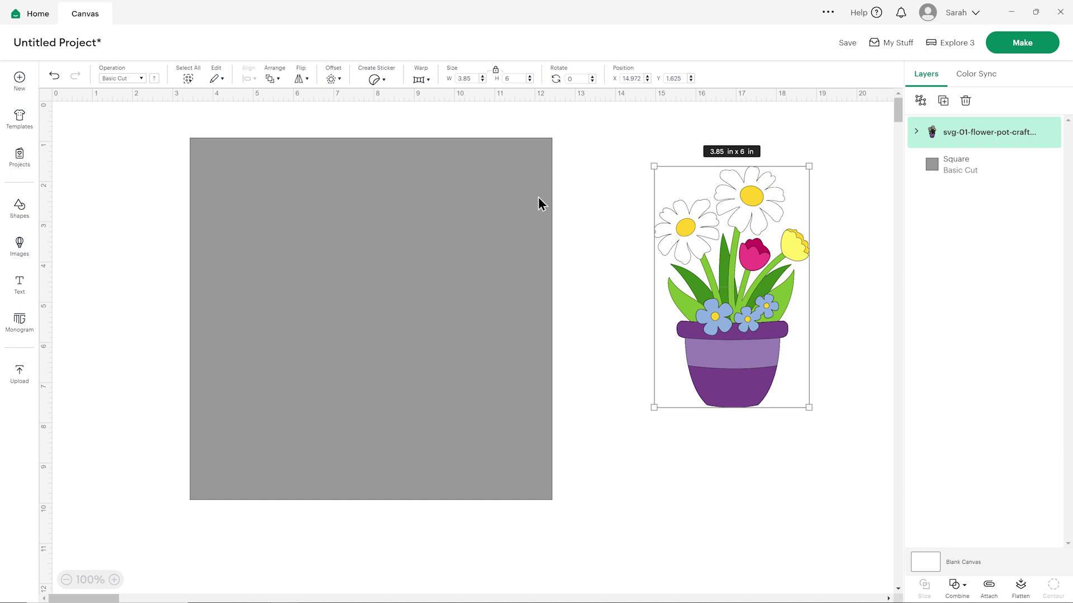
{"action": "left_click", "coordinate": [594, 210]}
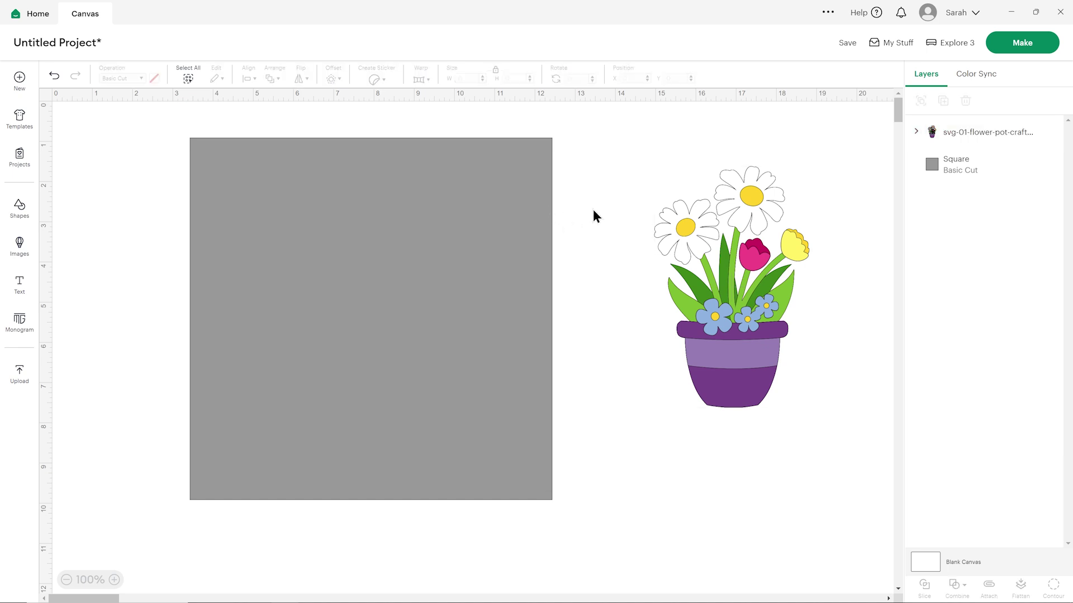
{"action": "left_click", "coordinate": [444, 210]}
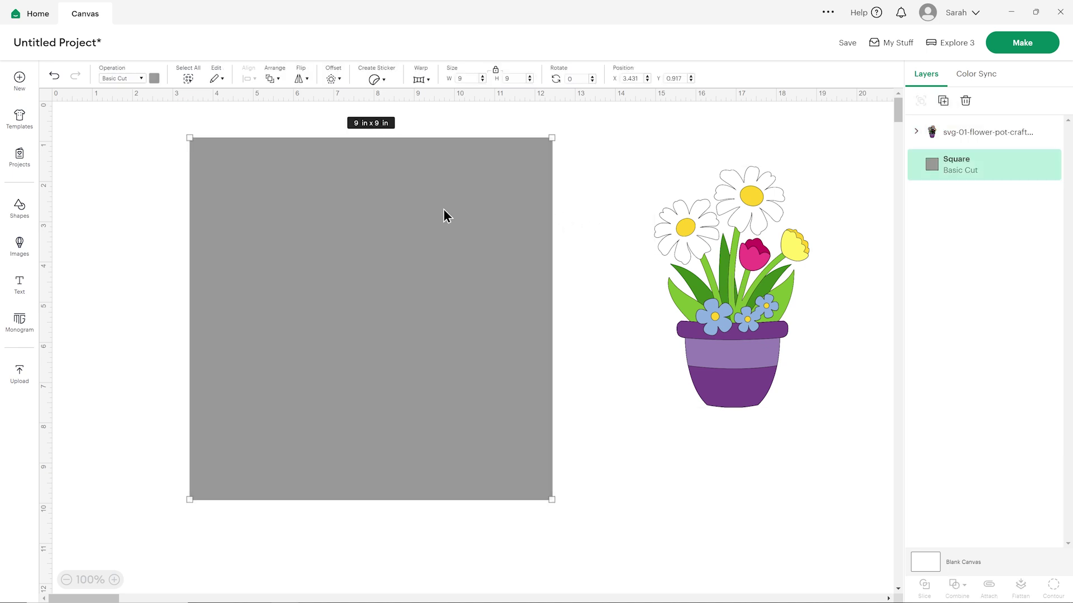
{"action": "left_click", "coordinate": [942, 103]}
{"action": "left_click_drag", "start_coordinate": [441, 233], "coordinate": [544, 262]}
{"action": "left_click", "coordinate": [625, 150]}
{"action": "left_click", "coordinate": [589, 192]}
{"action": "key", "text": "Delete"}
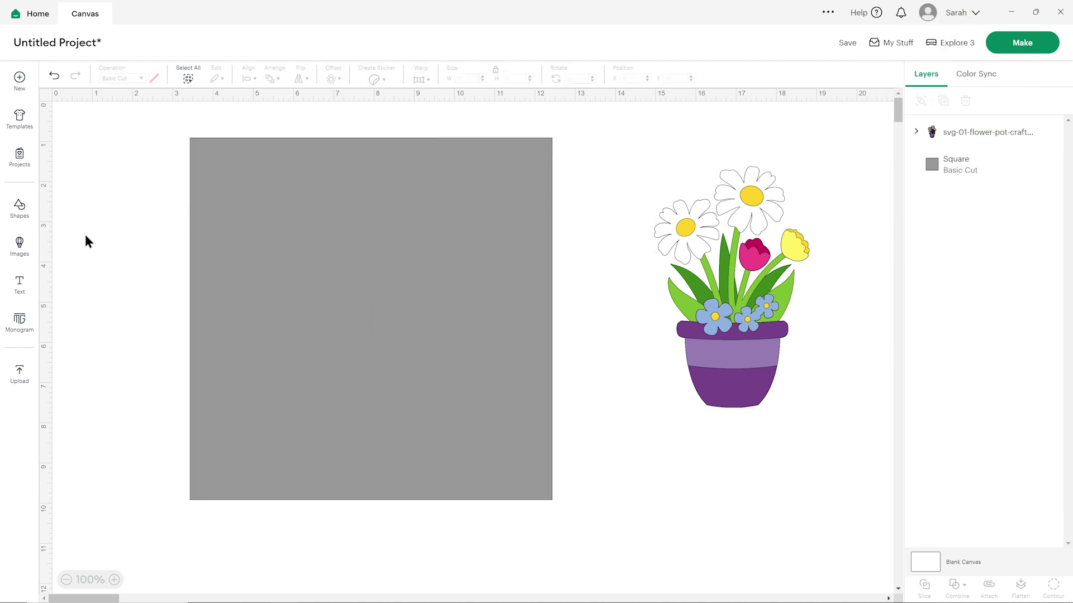
Step: Add a new square shape to the canvas and set its size to 6.5 x 6.5 inches
{"action": "left_click", "coordinate": [22, 210]}
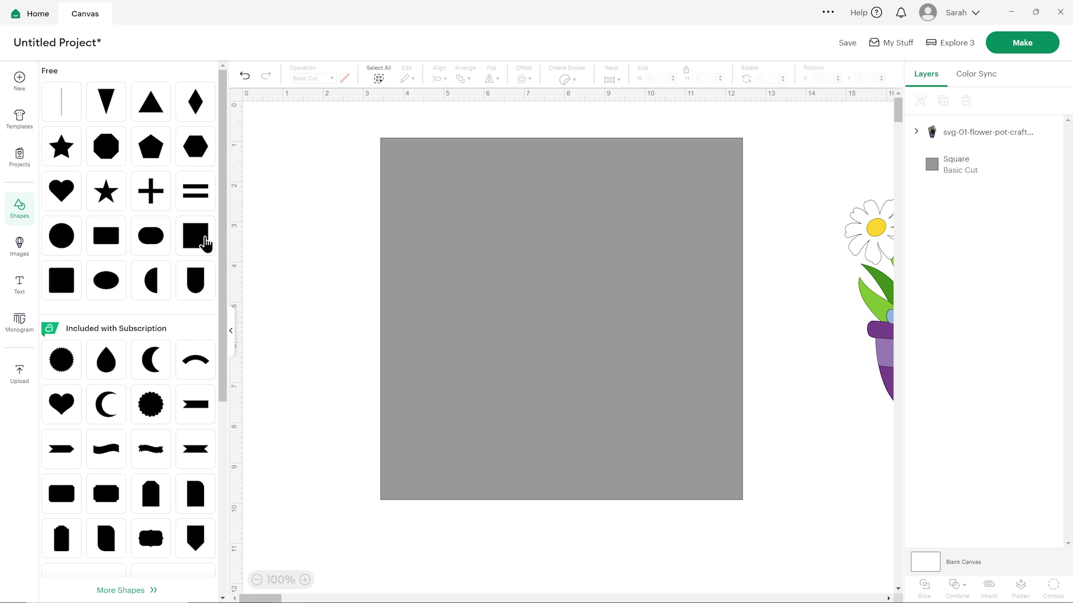
{"action": "left_click", "coordinate": [199, 239]}
{"action": "left_click", "coordinate": [231, 331]}
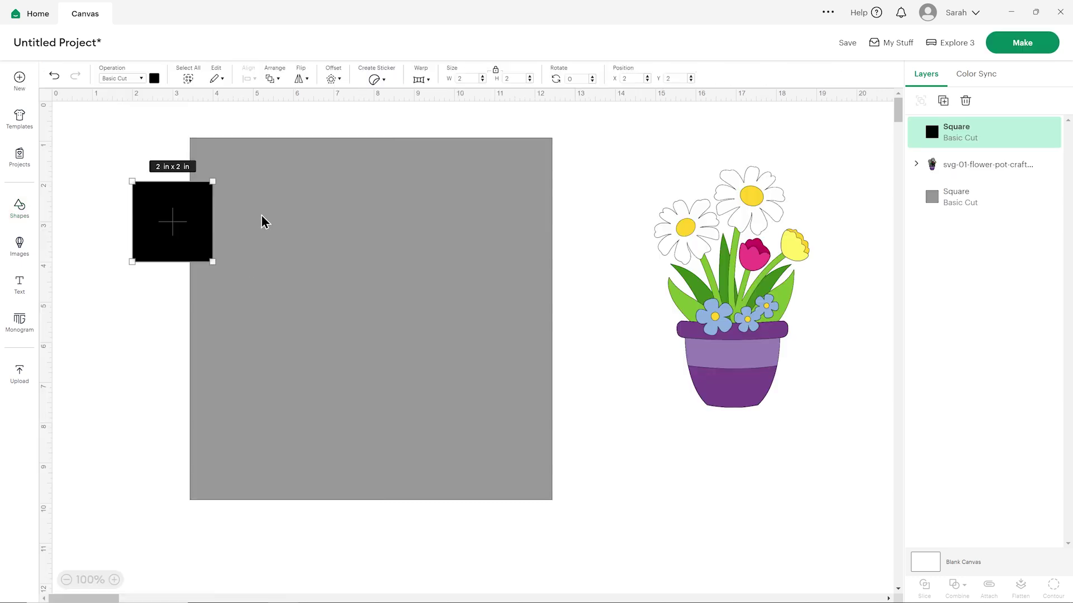
{"action": "left_click", "coordinate": [467, 78]}
{"action": "type", "text": "6.5"}
{"action": "key", "text": "Return"}
Step: Center the 6.5-inch square on the gray square at about X 4.722, Y 2.125 and recolor it the pot's dark purple
{"action": "left_click_drag", "start_coordinate": [290, 248], "coordinate": [396, 251]}
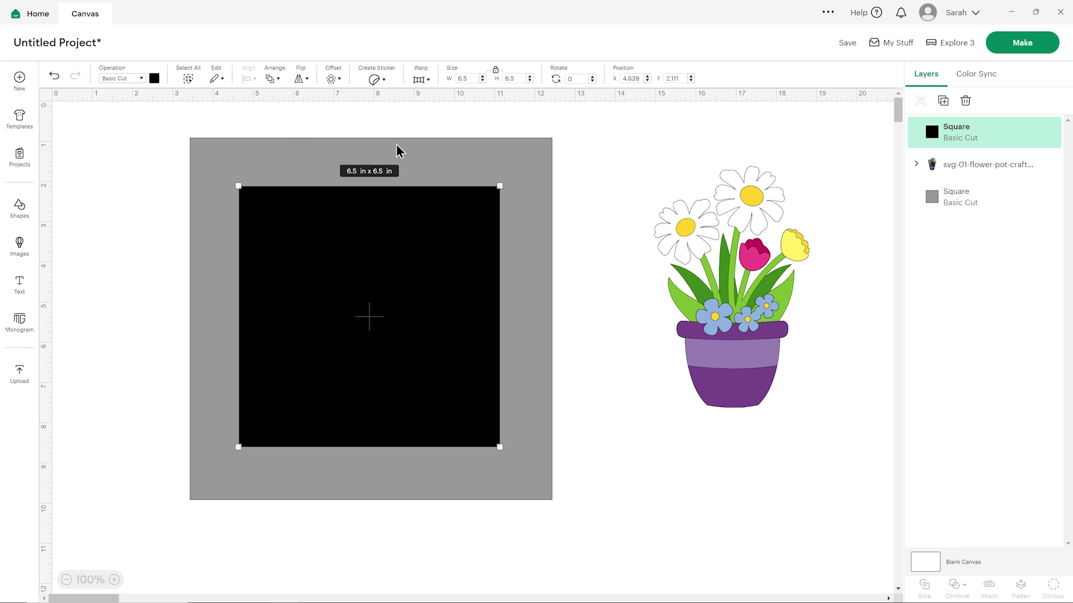
{"action": "left_click_drag", "start_coordinate": [433, 229], "coordinate": [445, 225]}
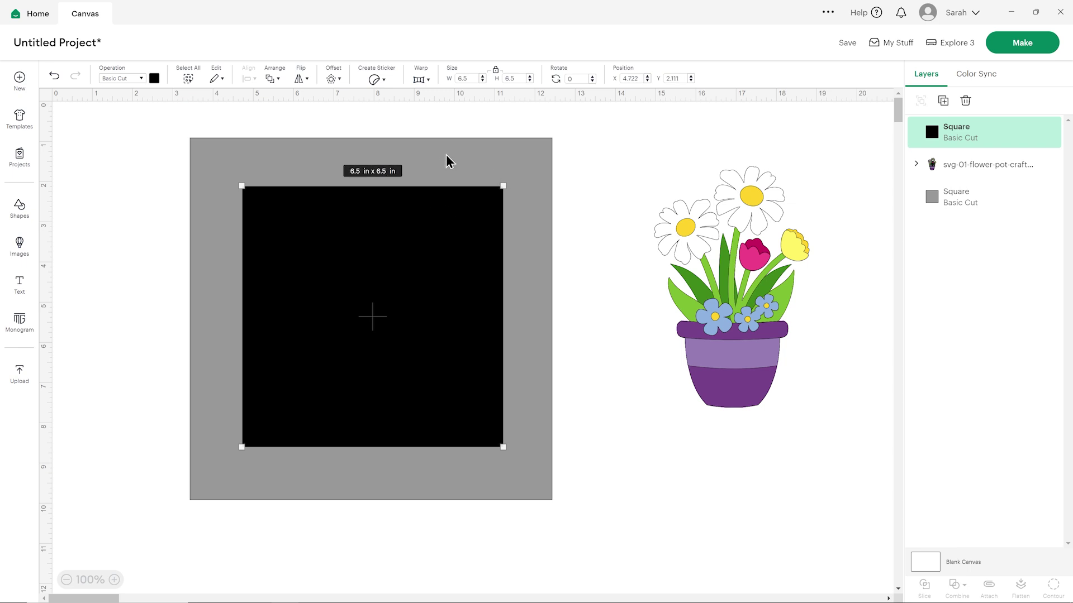
{"action": "left_click_drag", "start_coordinate": [445, 218], "coordinate": [445, 223]}
{"action": "left_click", "coordinate": [154, 78]}
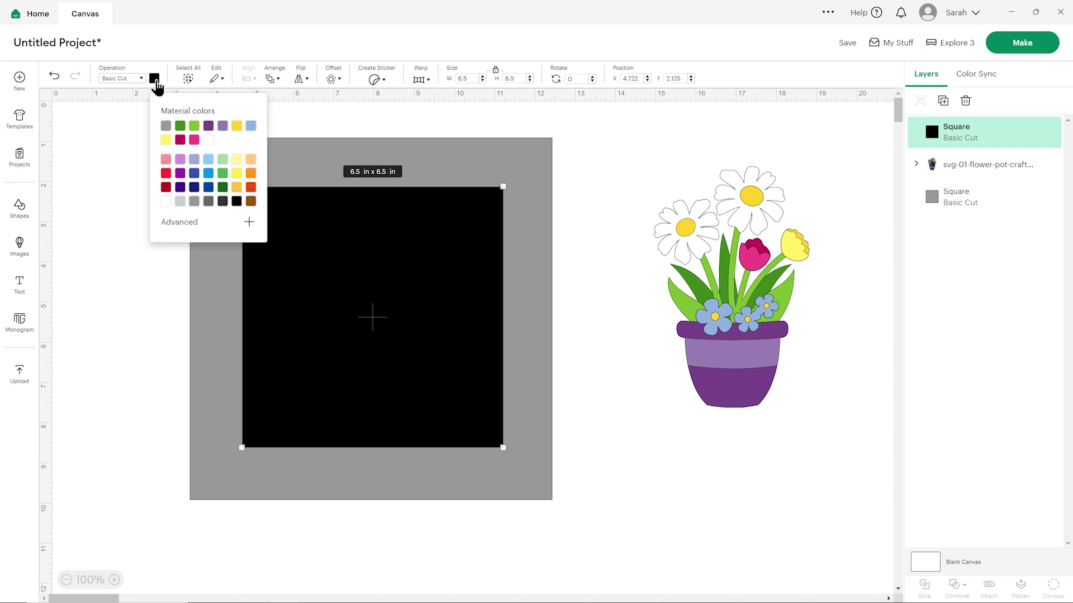
{"action": "left_click", "coordinate": [208, 126]}
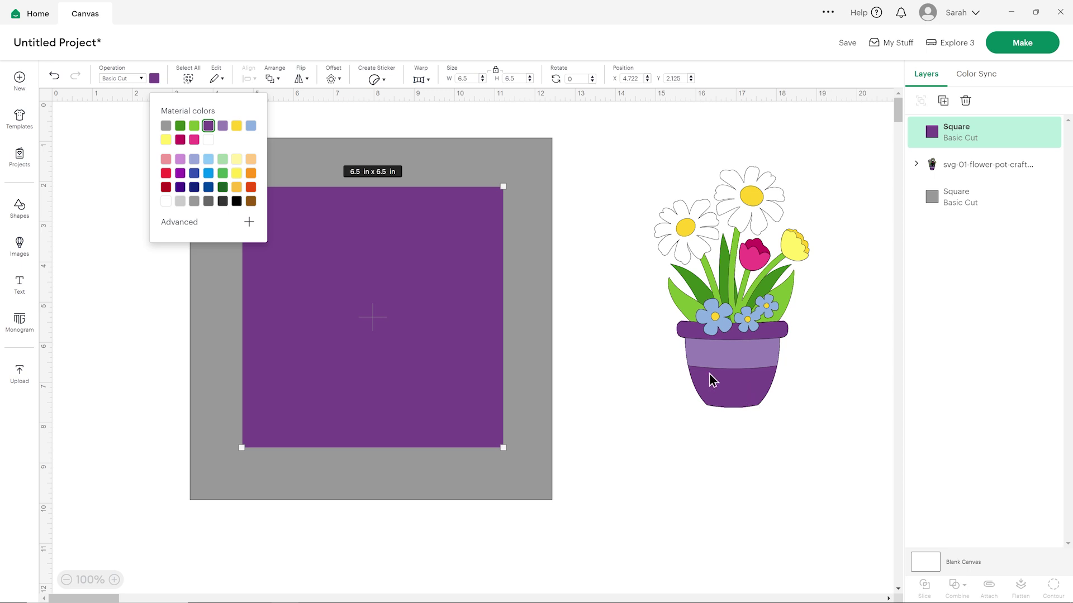
{"action": "left_click", "coordinate": [626, 350]}
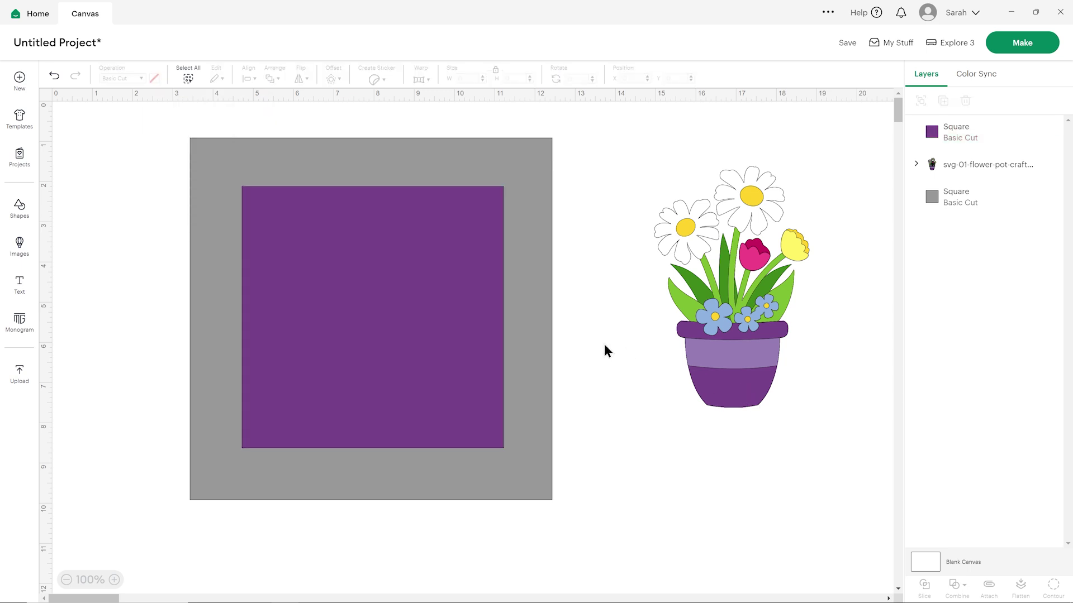
Step: Duplicate the dark purple square and set the copy's size to 6.25 x 6.25 inches
{"action": "left_click", "coordinate": [366, 285]}
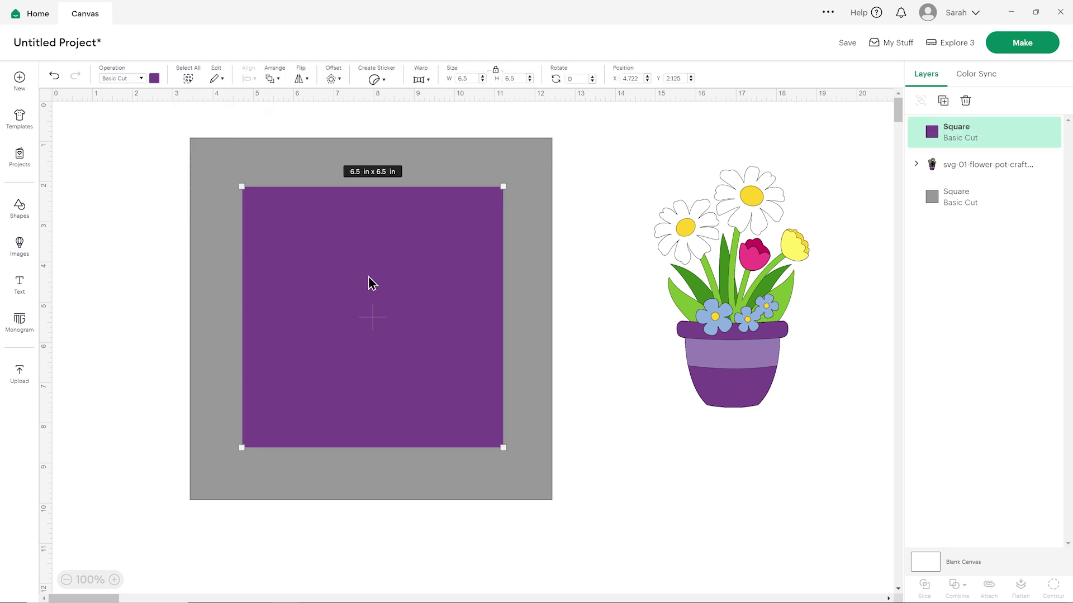
{"action": "left_click", "coordinate": [942, 100]}
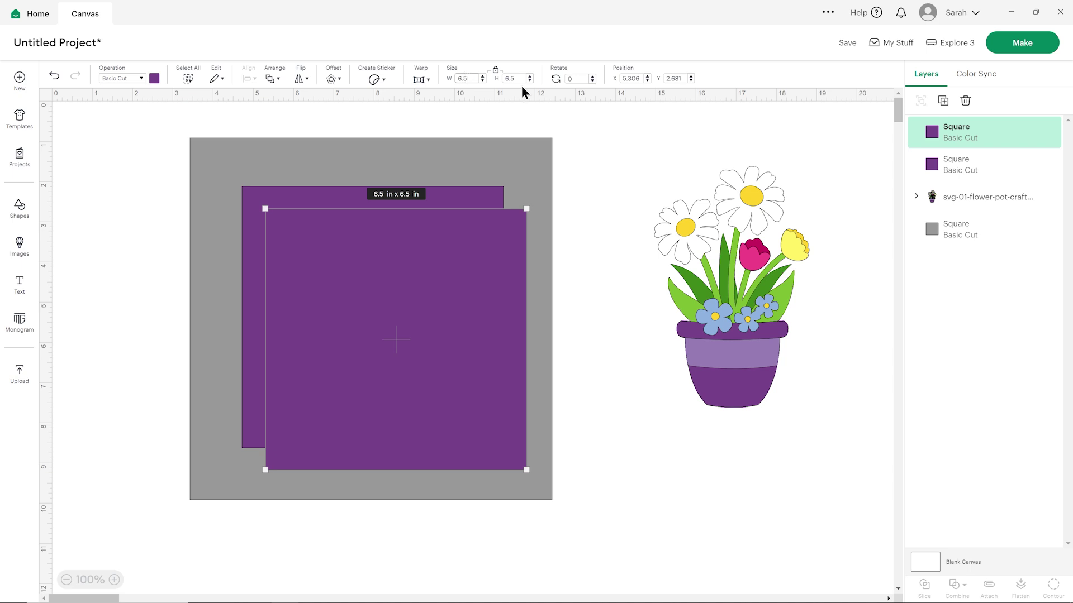
{"action": "type", "text": "2"}
{"action": "key", "text": "Return"}
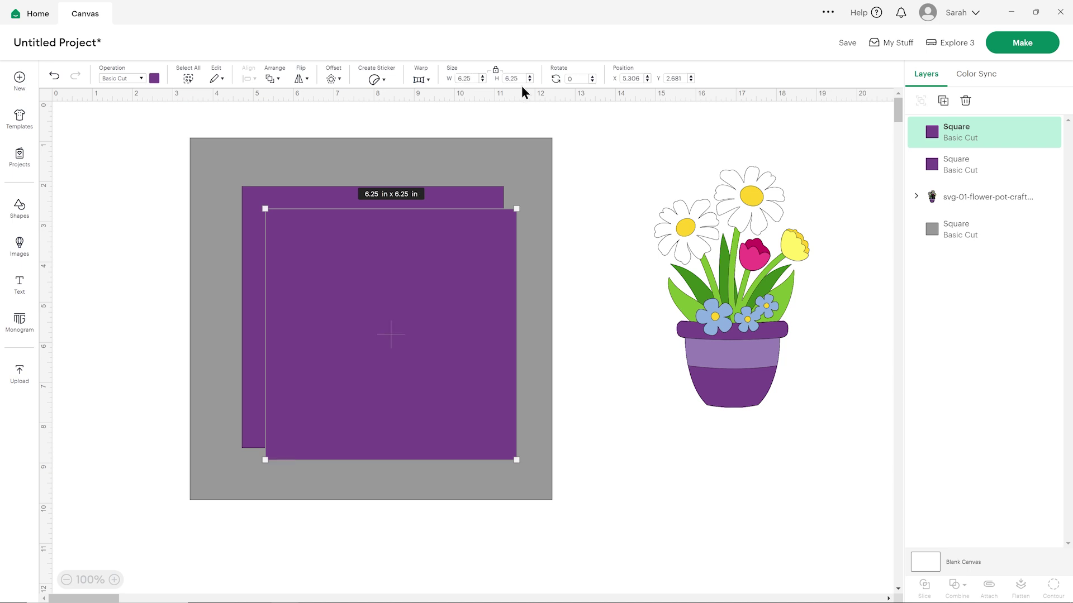
Step: Recolor the 6.25-inch copy a custom pale lavender and center it on the dark purple square at about X 4.847, Y 2.264
{"action": "left_click", "coordinate": [154, 78]}
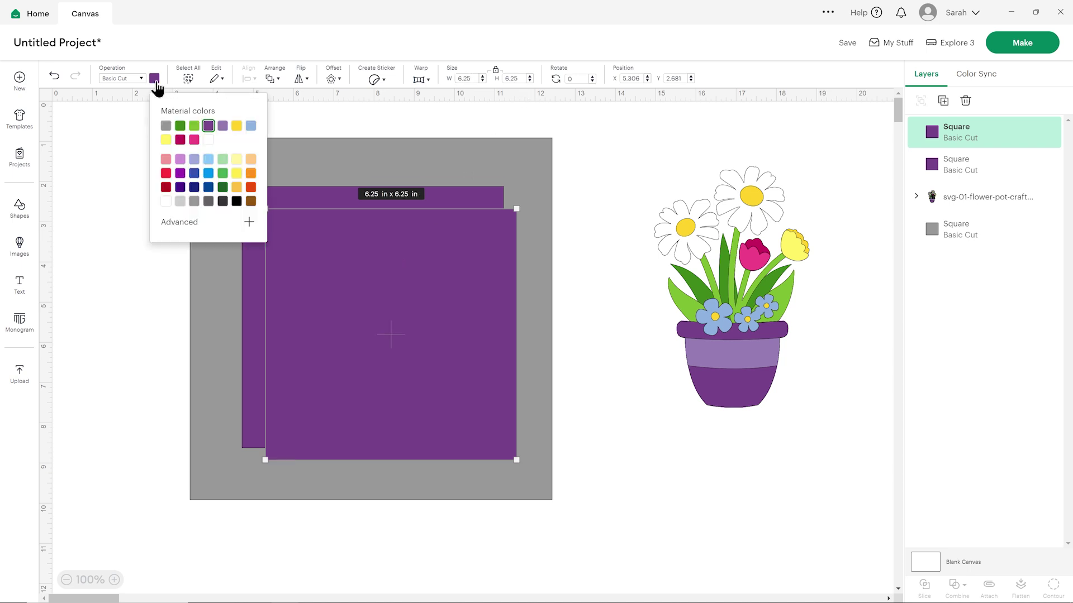
{"action": "left_click", "coordinate": [250, 222]}
{"action": "left_click_drag", "start_coordinate": [209, 247], "coordinate": [166, 233]}
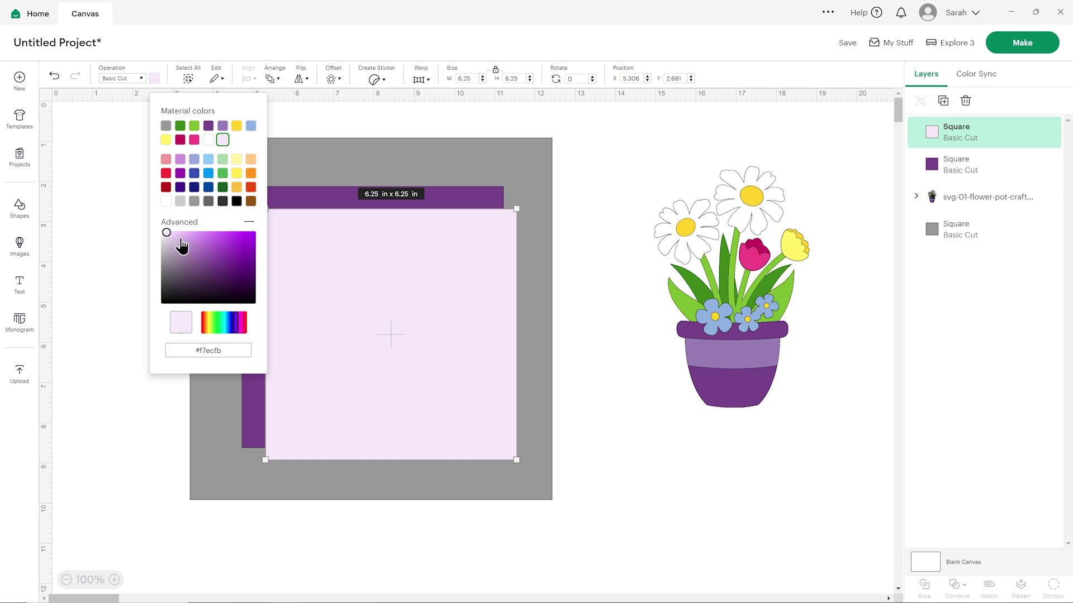
{"action": "left_click", "coordinate": [222, 125]}
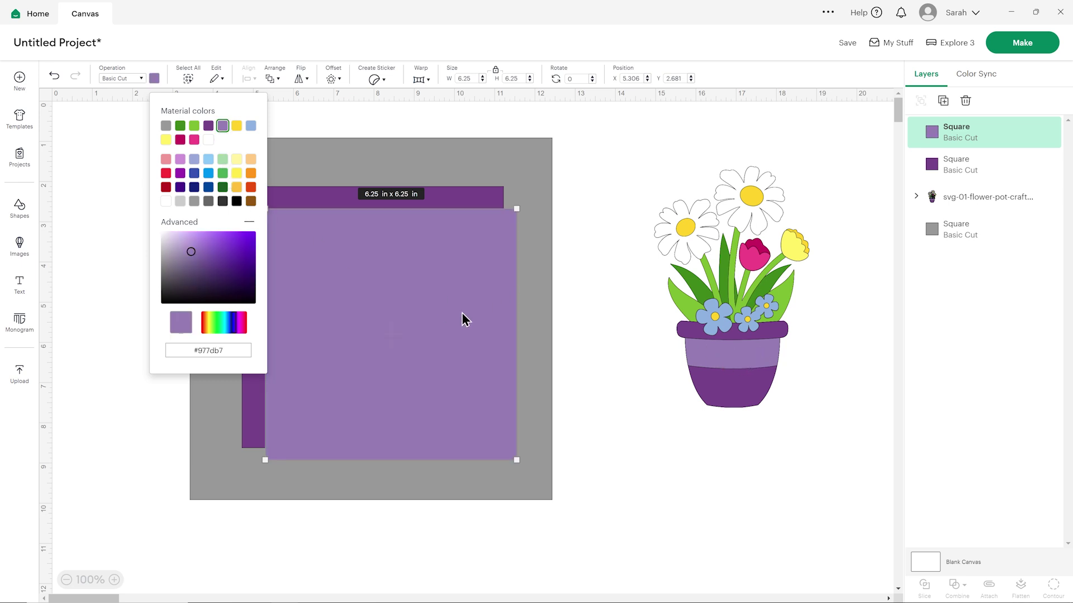
{"action": "left_click_drag", "start_coordinate": [175, 251], "coordinate": [168, 233]}
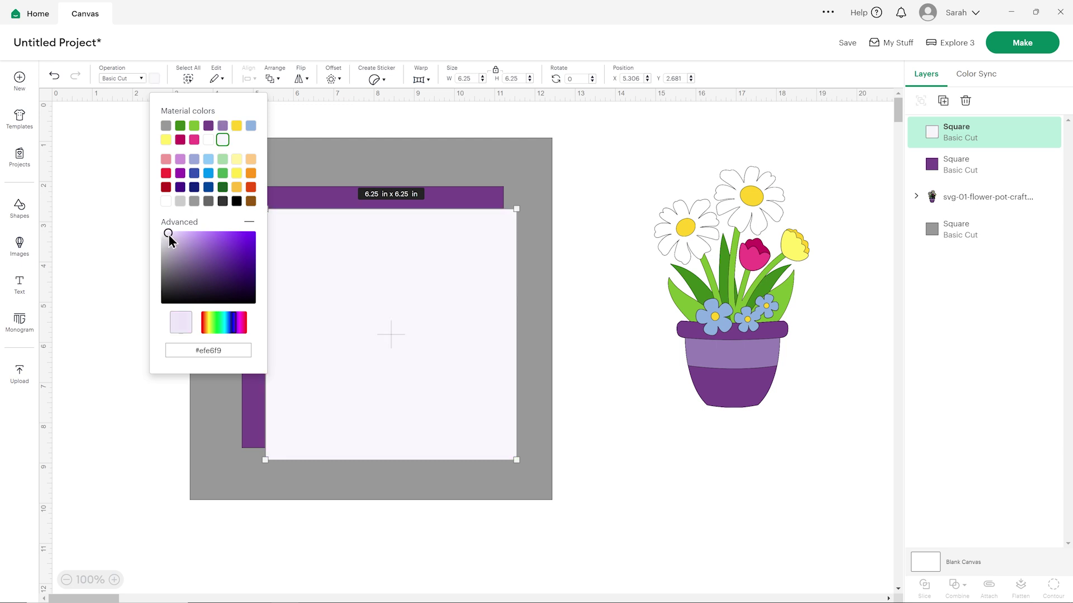
{"action": "left_click", "coordinate": [574, 258]}
{"action": "left_click_drag", "start_coordinate": [439, 257], "coordinate": [421, 243]}
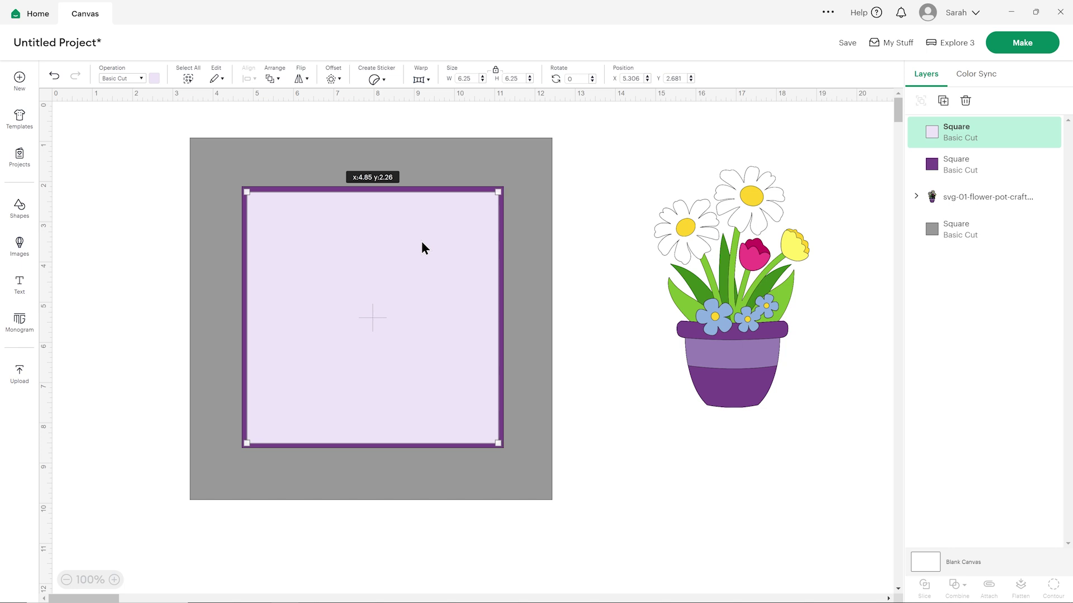
{"action": "left_click", "coordinate": [598, 287]}
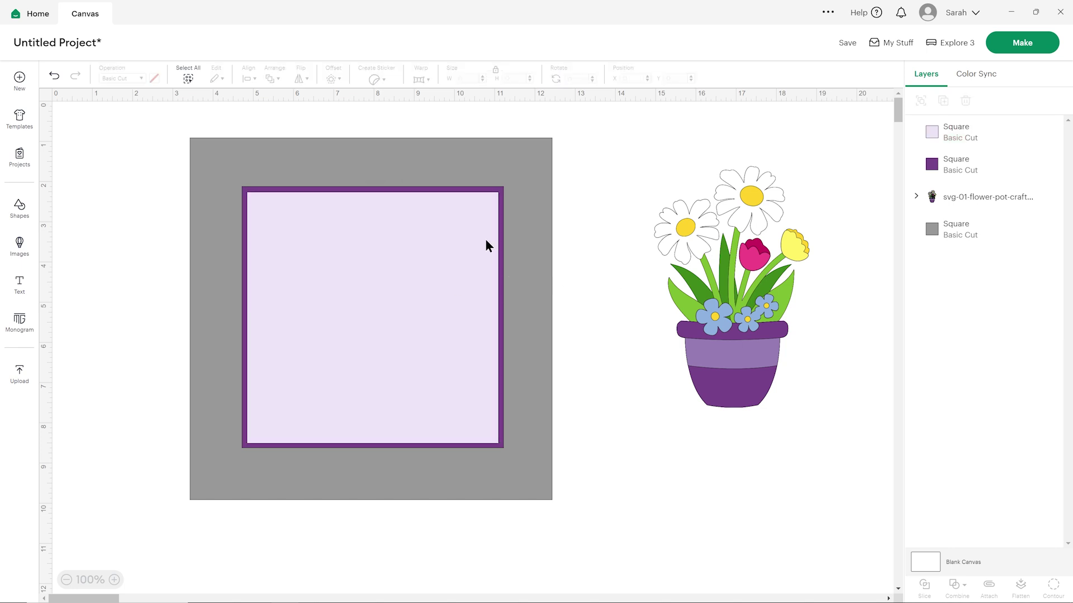
Step: Set the lavender square's size to 6 x 6 inches and recenter it on the dark purple square
{"action": "left_click", "coordinate": [446, 222]}
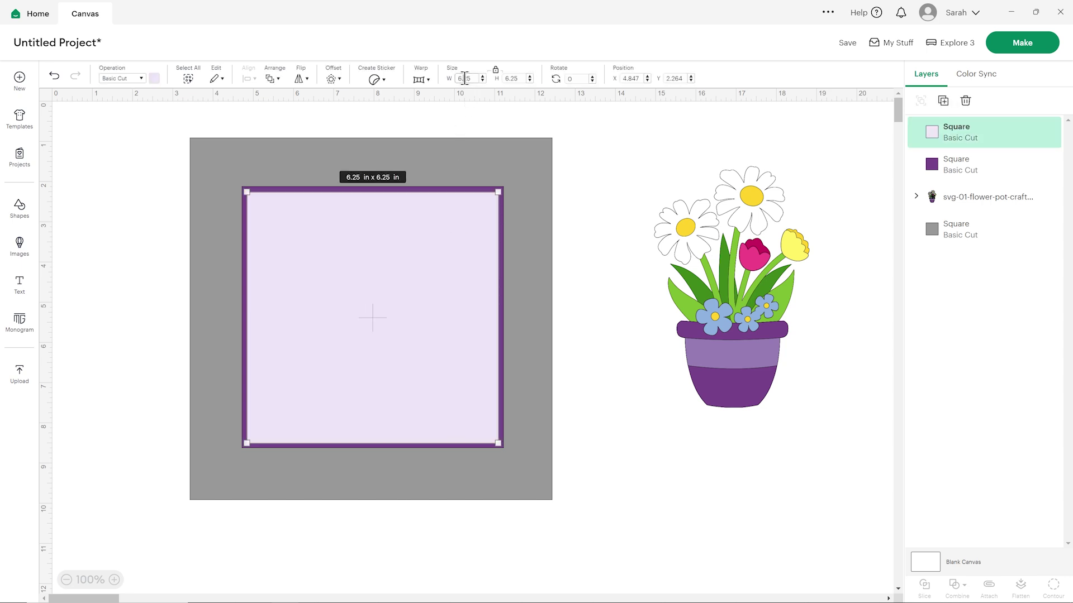
{"action": "key", "text": "Return"}
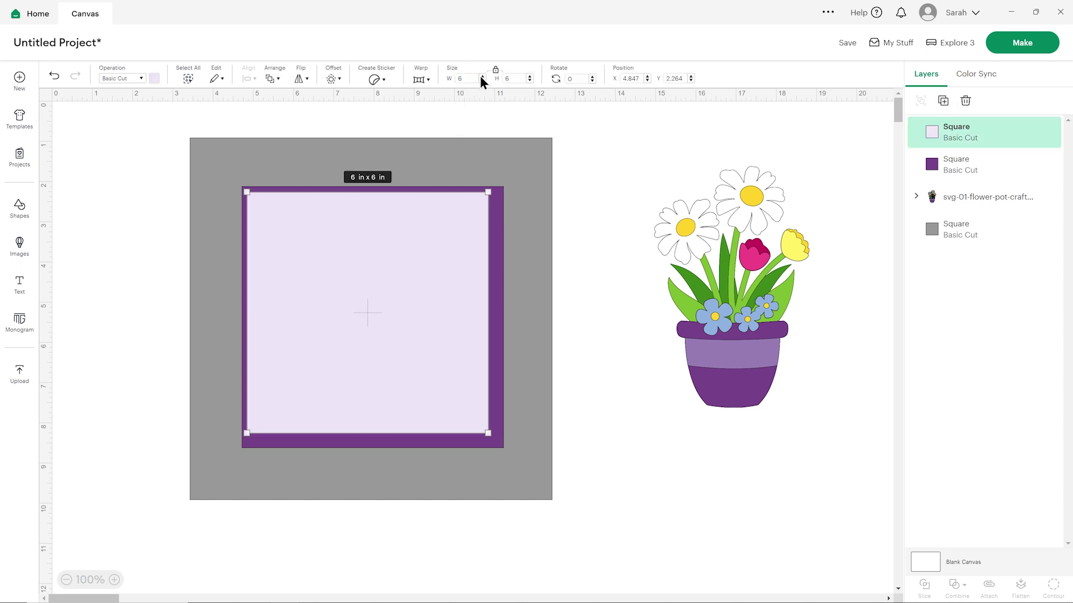
{"action": "left_click_drag", "start_coordinate": [385, 240], "coordinate": [390, 243]}
{"action": "left_click", "coordinate": [605, 240]}
Step: Bring the daisy and tulip pot to the front of the stack and place it over the lavender square
{"action": "left_click_drag", "start_coordinate": [739, 326], "coordinate": [561, 342]}
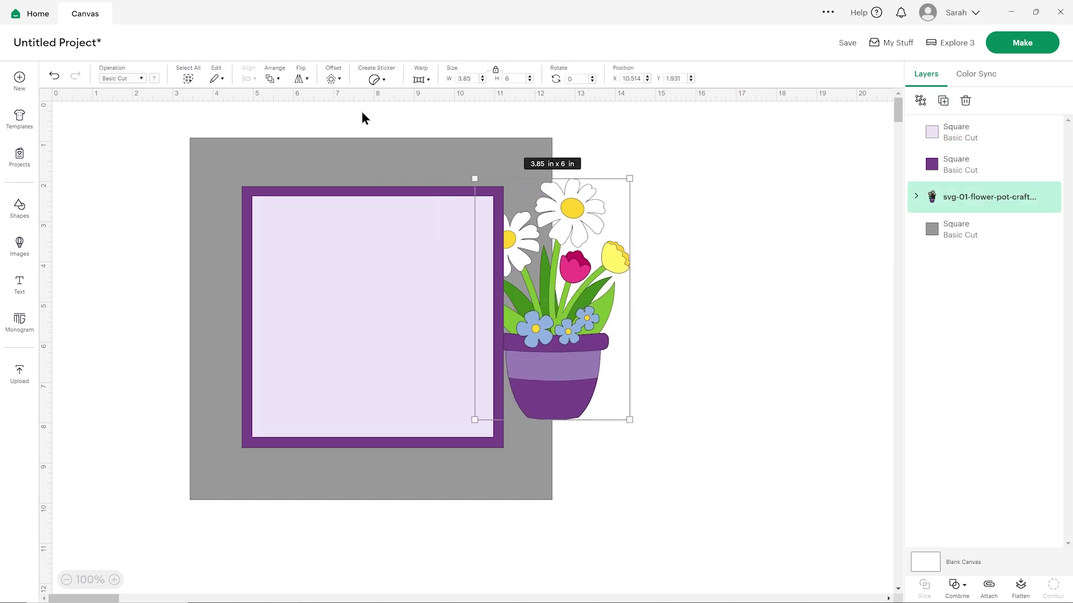
{"action": "left_click", "coordinate": [276, 82]}
{"action": "left_click", "coordinate": [267, 104]}
{"action": "left_click_drag", "start_coordinate": [521, 261], "coordinate": [348, 274]}
Step: Scale the flower pot down to about 3.71 x 5.78 inches and position it inside the lavender square
{"action": "left_click_drag", "start_coordinate": [447, 196], "coordinate": [444, 200]}
{"action": "left_click_drag", "start_coordinate": [403, 236], "coordinate": [402, 233]}
{"action": "left_click", "coordinate": [618, 242]}
{"action": "left_click", "coordinate": [392, 233]}
{"action": "left_click_drag", "start_coordinate": [444, 197], "coordinate": [434, 205]}
{"action": "left_click", "coordinate": [665, 263]}
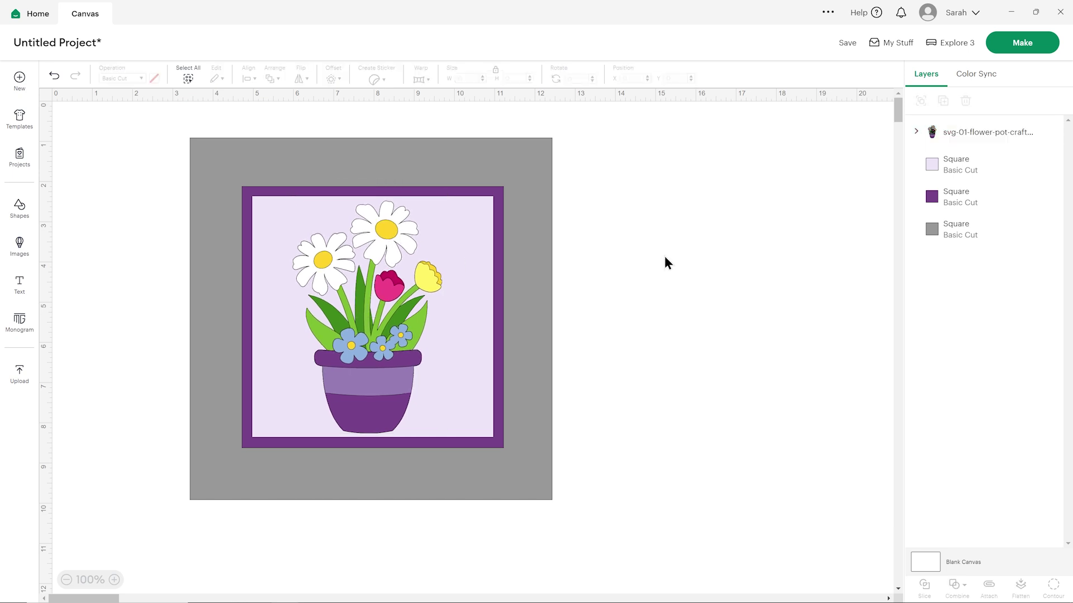
Step: Enlarge the flower pot to about 4.43 x 6.91 inches so it overlaps the purple border, positioned at about X 5.722, Y 1.817
{"action": "left_click", "coordinate": [372, 326]}
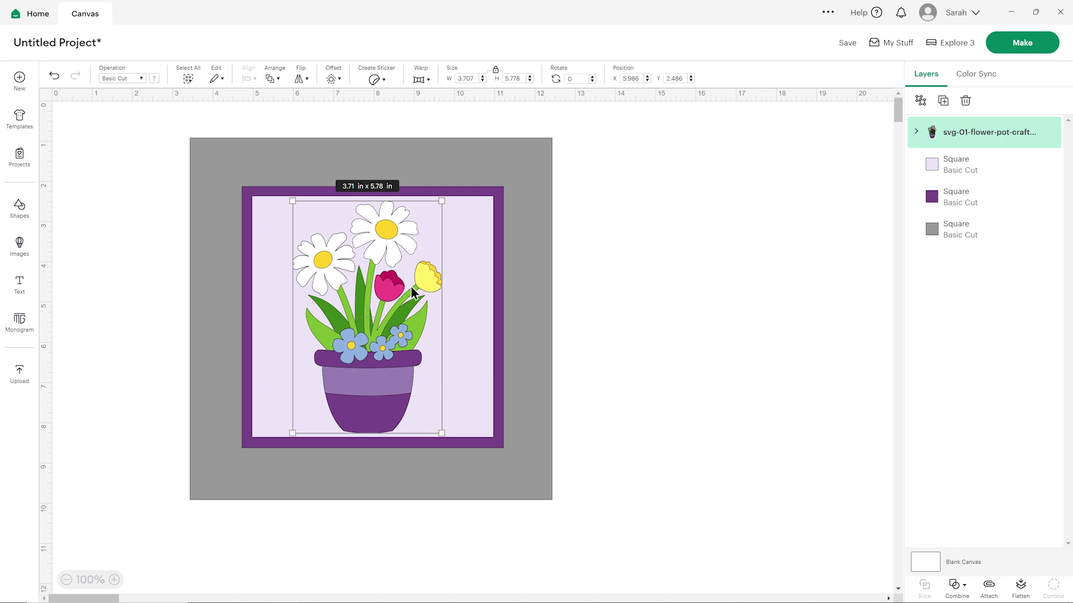
{"action": "left_click_drag", "start_coordinate": [441, 201], "coordinate": [457, 175]}
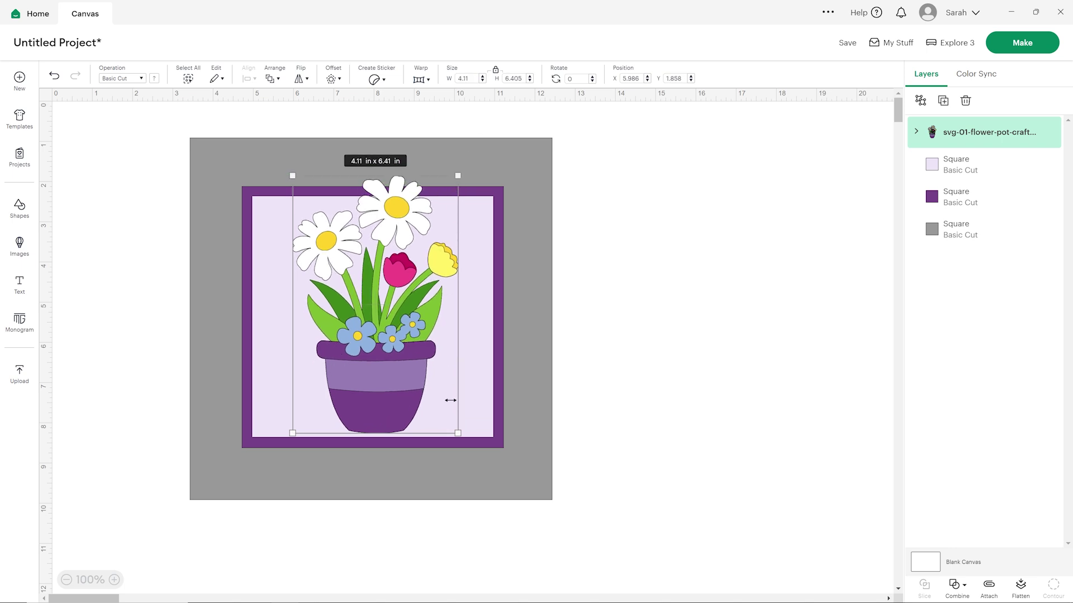
{"action": "left_click_drag", "start_coordinate": [458, 433], "coordinate": [470, 453]}
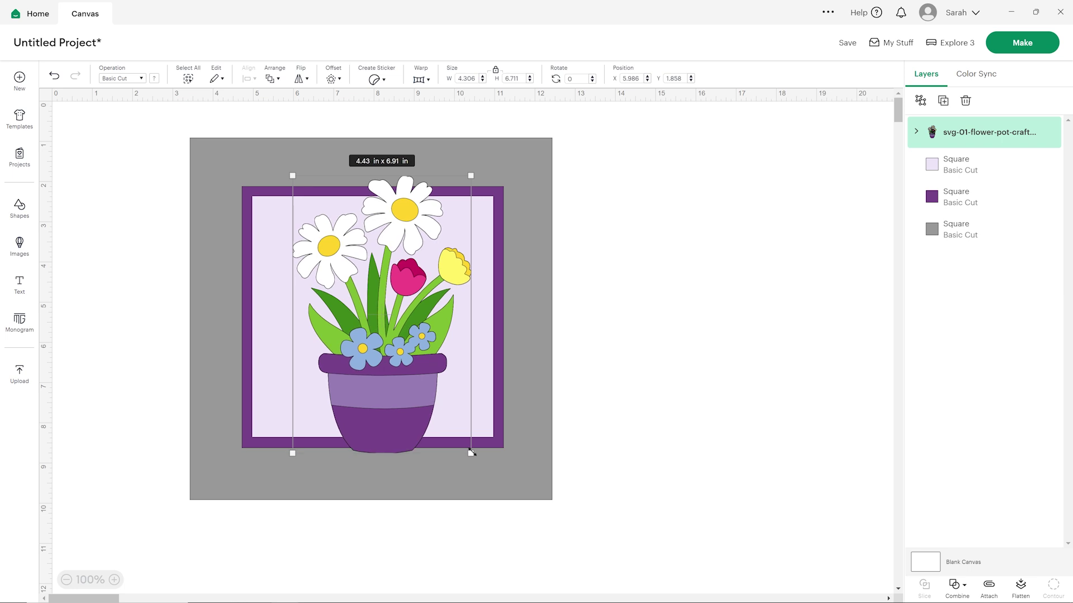
{"action": "left_click_drag", "start_coordinate": [407, 403], "coordinate": [394, 401]}
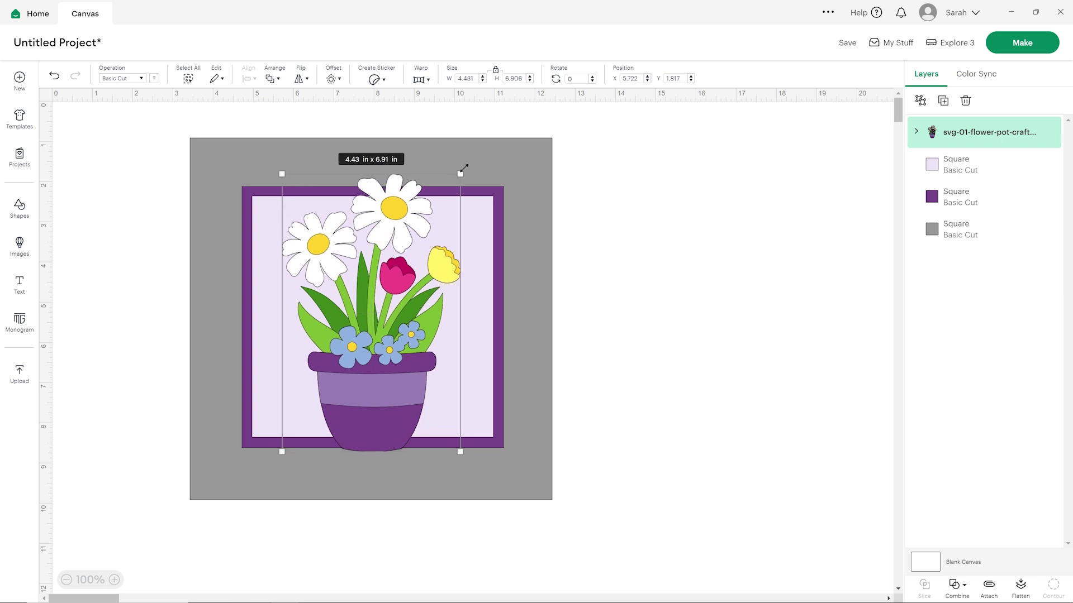
Step: Enlarge the flower pot slightly more and reposition it over the layered squares
{"action": "left_click_drag", "start_coordinate": [462, 167], "coordinate": [465, 164]}
{"action": "left_click_drag", "start_coordinate": [390, 287], "coordinate": [387, 290]}
{"action": "left_click_drag", "start_coordinate": [461, 169], "coordinate": [463, 168]}
{"action": "left_click_drag", "start_coordinate": [386, 298], "coordinate": [395, 333]}
{"action": "left_click", "coordinate": [658, 286]}
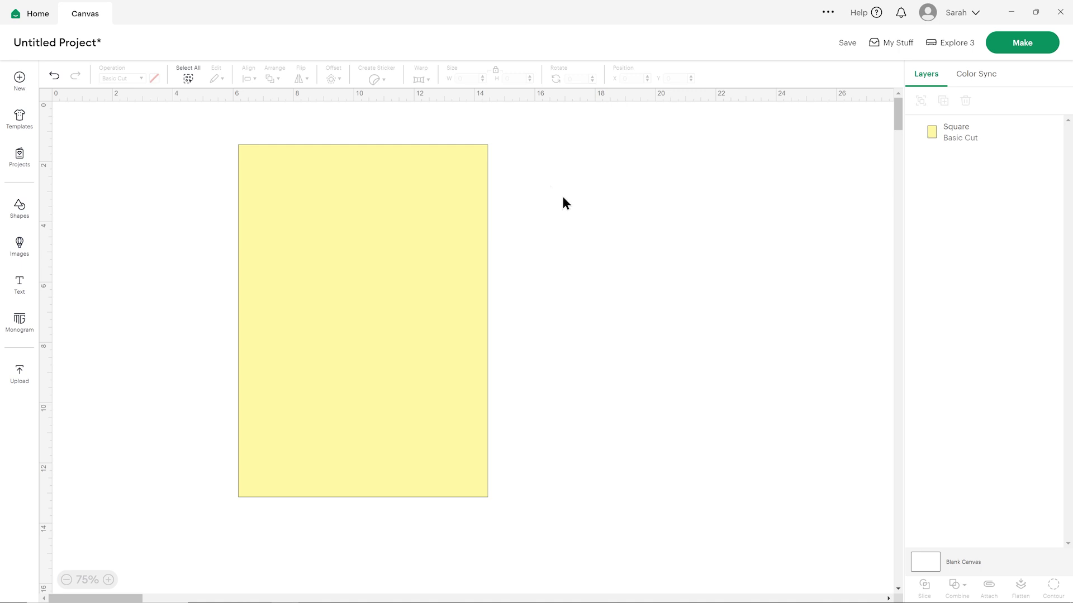
Step: Duplicate the yellow rectangle, shift the copy to about X 8.514, Y 2.417, and recolor it light green
{"action": "left_click", "coordinate": [436, 175]}
{"action": "left_click", "coordinate": [943, 100]}
{"action": "left_click_drag", "start_coordinate": [368, 199], "coordinate": [433, 263]}
{"action": "left_click", "coordinate": [155, 78]}
{"action": "left_click", "coordinate": [222, 144]}
{"action": "left_click", "coordinate": [434, 263]}
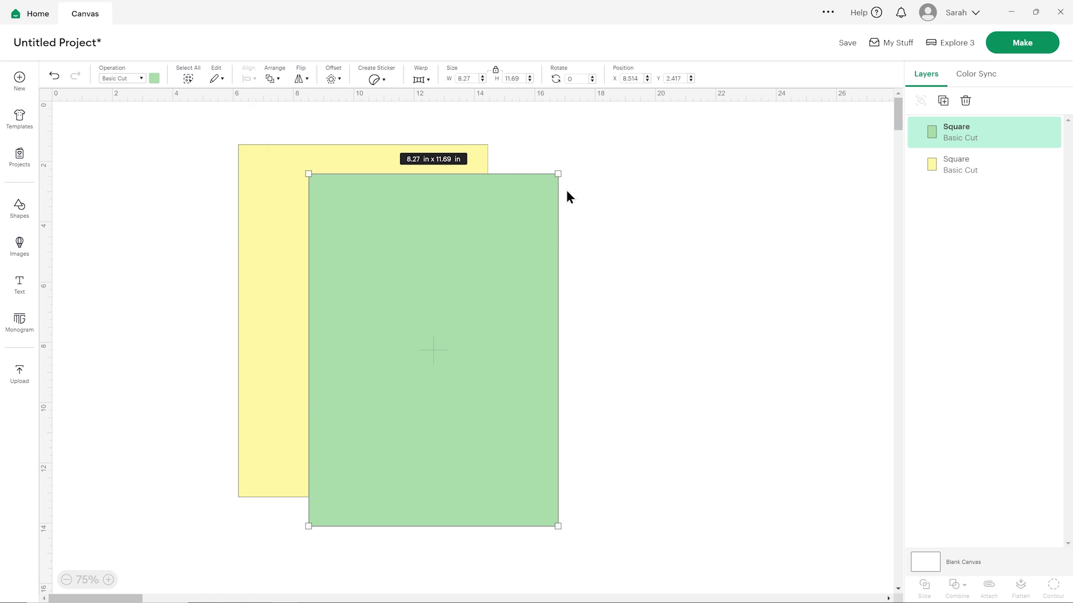
Step: Scale the green rectangle proportionally to about 6.22 x 8.79 inches and position it within the yellow one
{"action": "left_click_drag", "start_coordinate": [559, 173], "coordinate": [530, 213]}
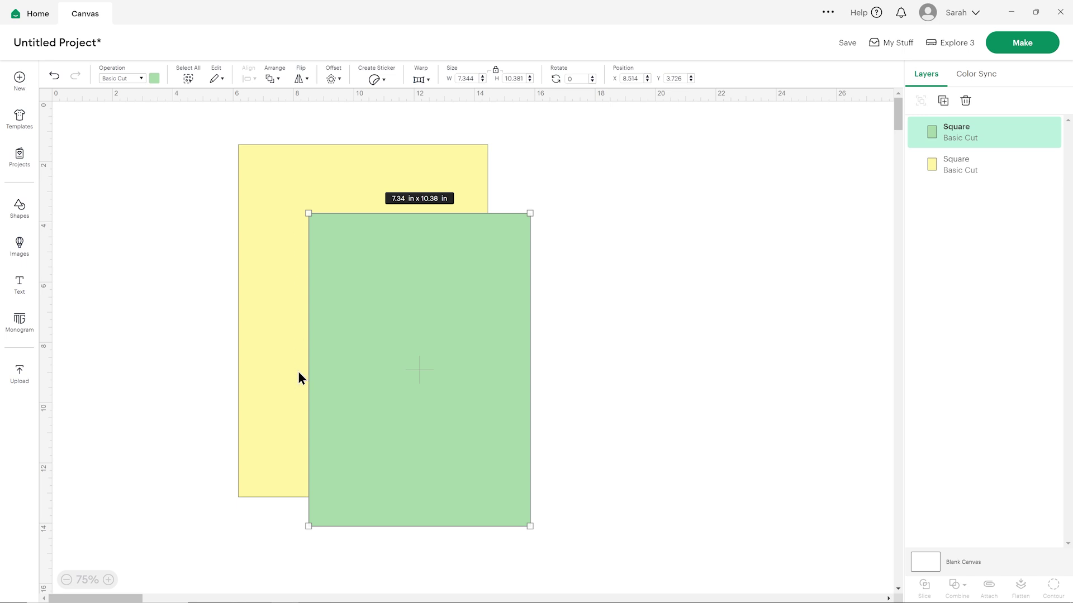
{"action": "left_click_drag", "start_coordinate": [528, 216], "coordinate": [492, 262]}
{"action": "left_click_drag", "start_coordinate": [441, 314], "coordinate": [401, 246]}
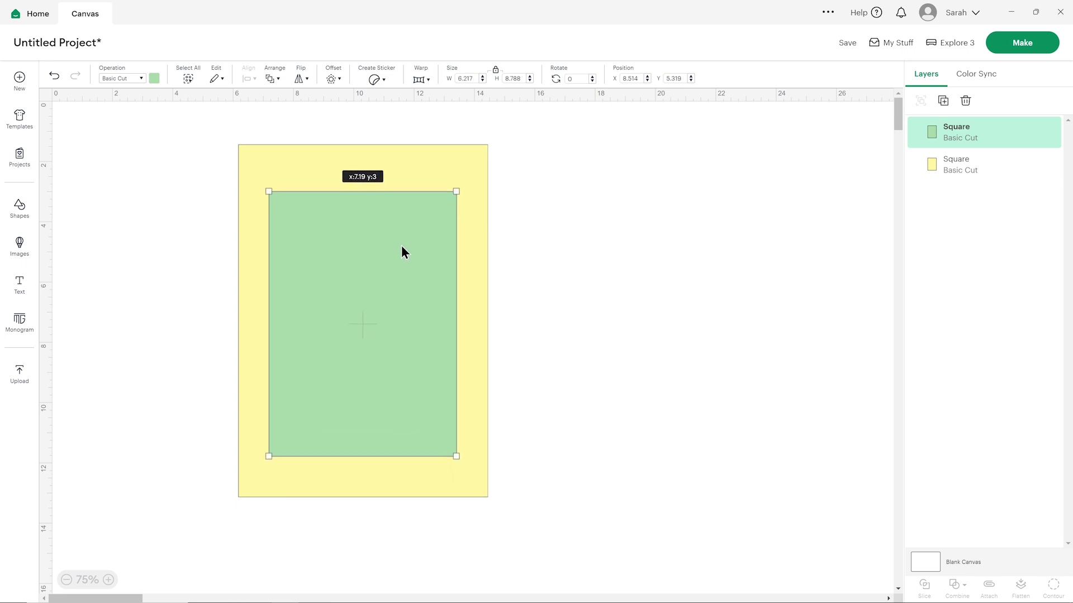
Step: Shrink the green rectangle to about 5.88 x 8.32 inches and position it on the yellow one at about X 7.444, Y 3.304
{"action": "left_click", "coordinate": [557, 242]}
{"action": "left_click", "coordinate": [437, 210]}
{"action": "left_click_drag", "start_coordinate": [456, 187], "coordinate": [428, 247]}
{"action": "left_click", "coordinate": [570, 245]}
{"action": "left_click", "coordinate": [528, 253]}
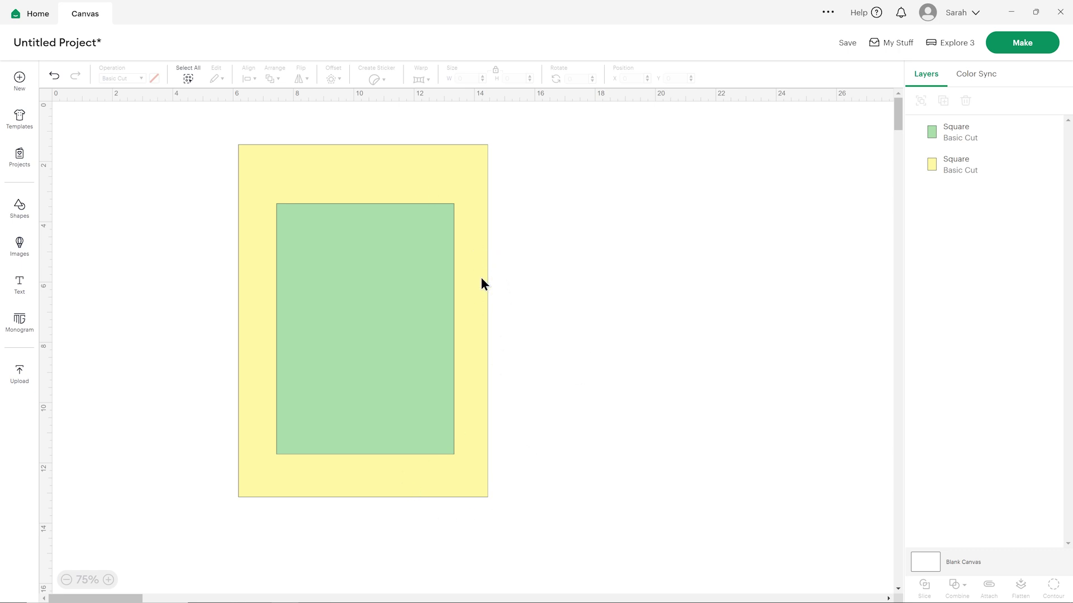
{"action": "left_click_drag", "start_coordinate": [369, 286], "coordinate": [378, 266]}
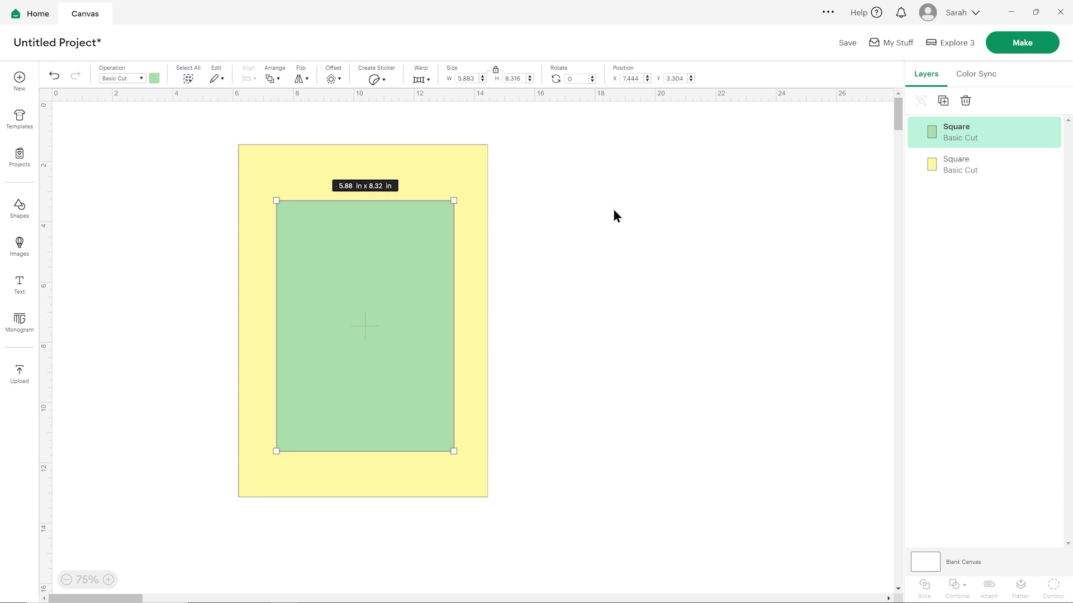
Step: Duplicate the green rectangle, recolor the copy light blue, and scale it slightly smaller, centered within the green one
{"action": "left_click", "coordinate": [943, 100]}
{"action": "left_click", "coordinate": [154, 78]}
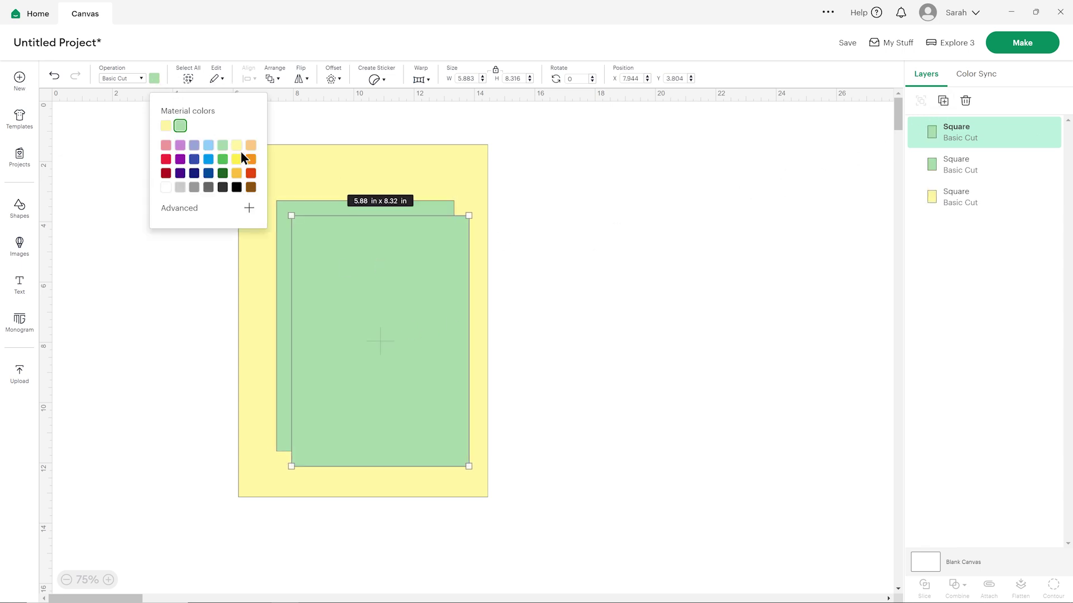
{"action": "left_click", "coordinate": [208, 146]}
{"action": "left_click_drag", "start_coordinate": [469, 216], "coordinate": [455, 234]}
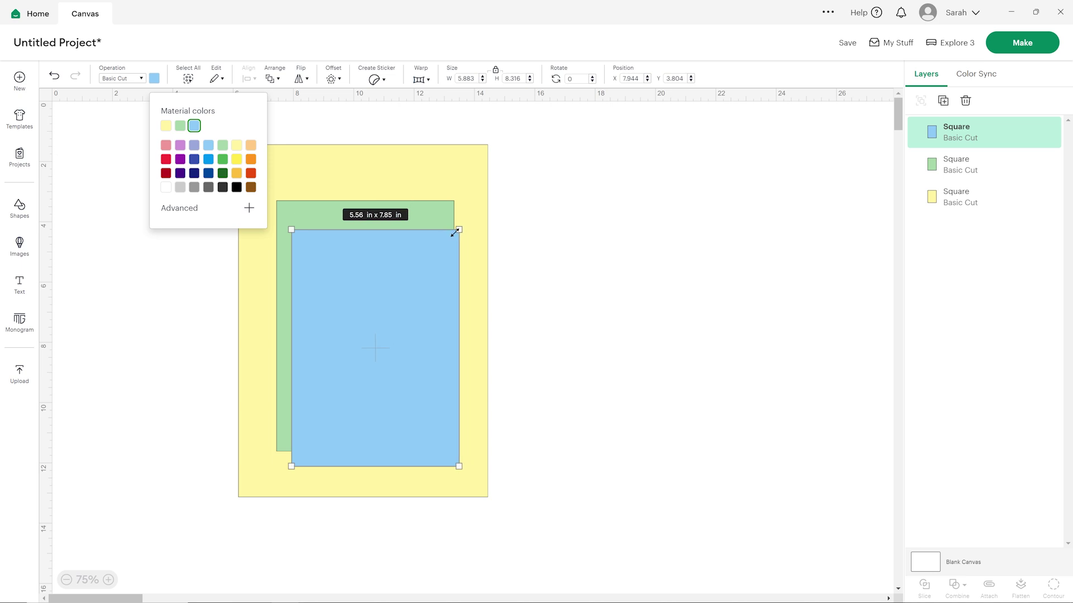
{"action": "left_click_drag", "start_coordinate": [404, 284], "coordinate": [388, 264]}
{"action": "left_click", "coordinate": [574, 265]}
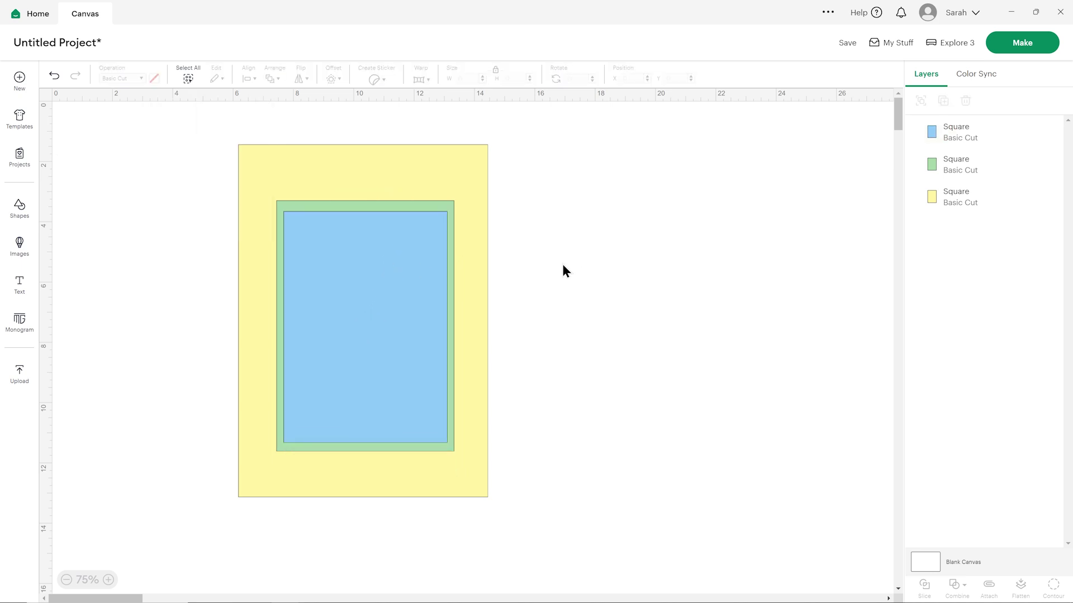
Step: Delete the blue and green rectangles, leaving only the yellow rectangle on the canvas
{"action": "left_click", "coordinate": [385, 266]}
{"action": "key", "text": "Delete"}
{"action": "key", "text": "Delete"}
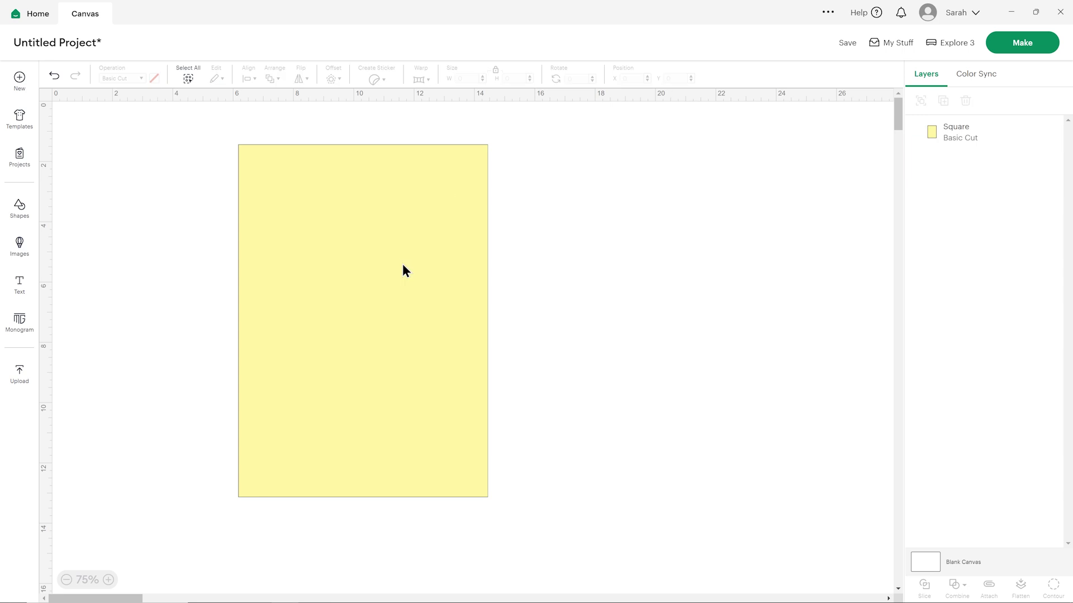
Step: Duplicate the yellow rectangle, place the copy beside it at about X 14.875, Y 2.111, and recolor it light green
{"action": "left_click", "coordinate": [407, 231]}
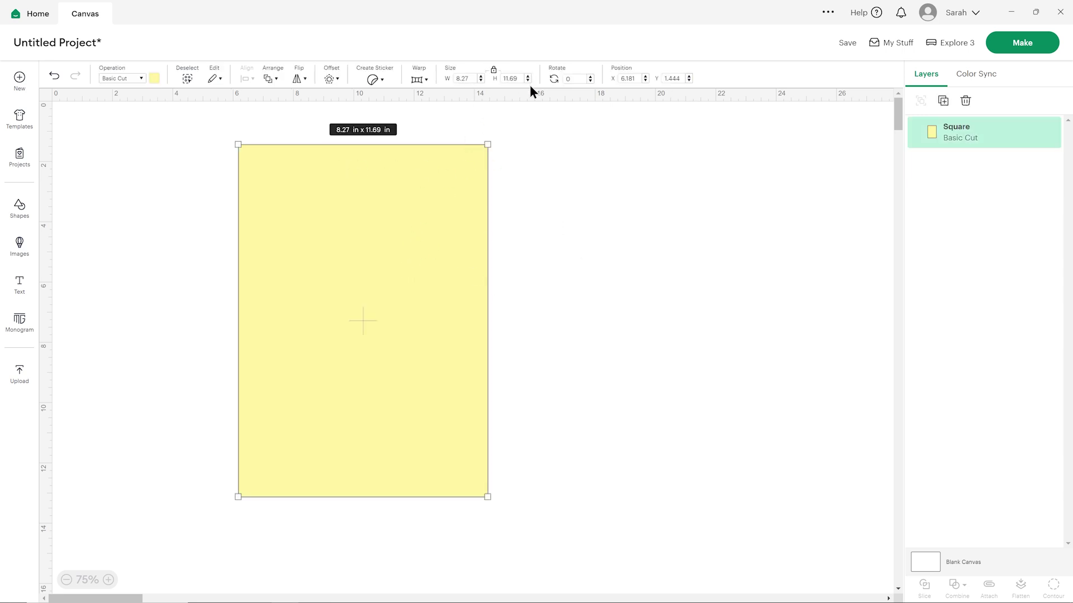
{"action": "left_click", "coordinate": [943, 101]}
{"action": "left_click_drag", "start_coordinate": [458, 248], "coordinate": [635, 244]}
{"action": "left_click", "coordinate": [154, 78]}
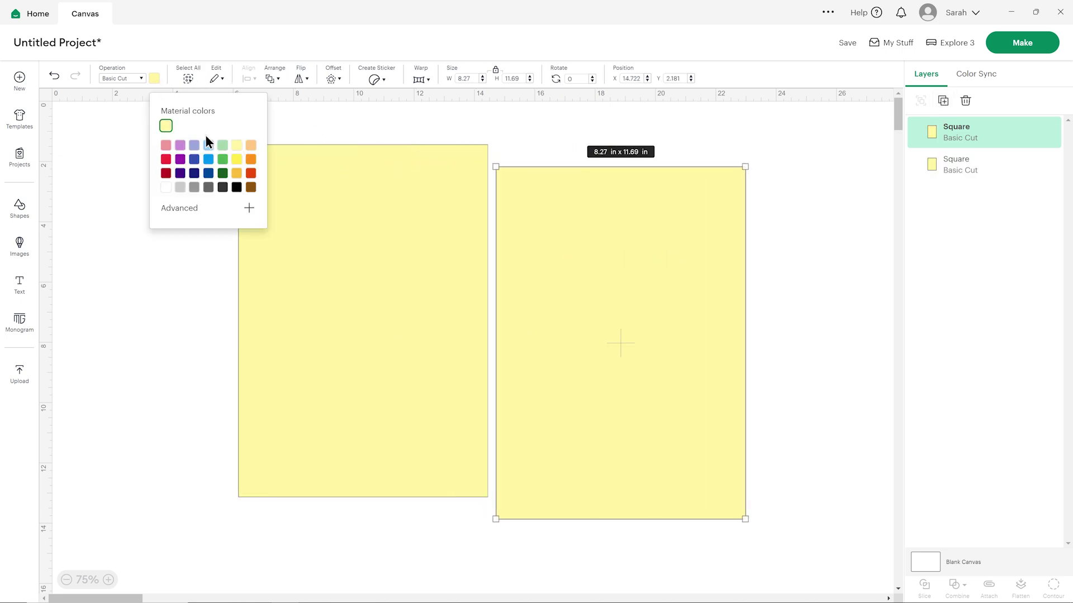
{"action": "left_click", "coordinate": [224, 148]}
{"action": "left_click_drag", "start_coordinate": [688, 232], "coordinate": [686, 232]}
Step: Try a 6.27-inch width with locked proportions on the green rectangle, shift it slightly, and undo both changes
{"action": "left_click_drag", "start_coordinate": [461, 78], "coordinate": [447, 82]}
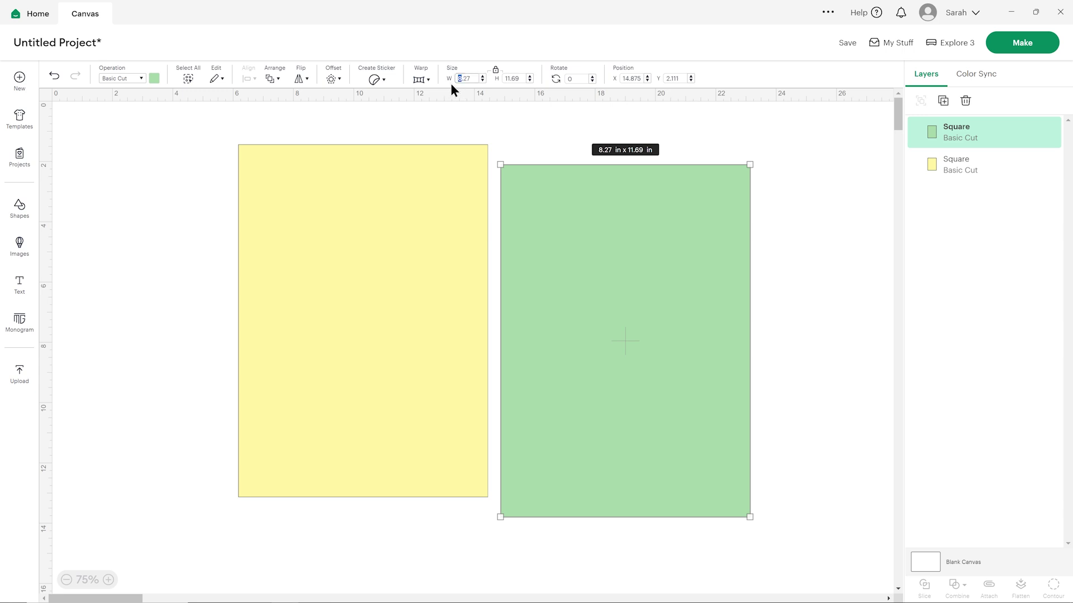
{"action": "type", "text": "6"}
{"action": "key", "text": "Return"}
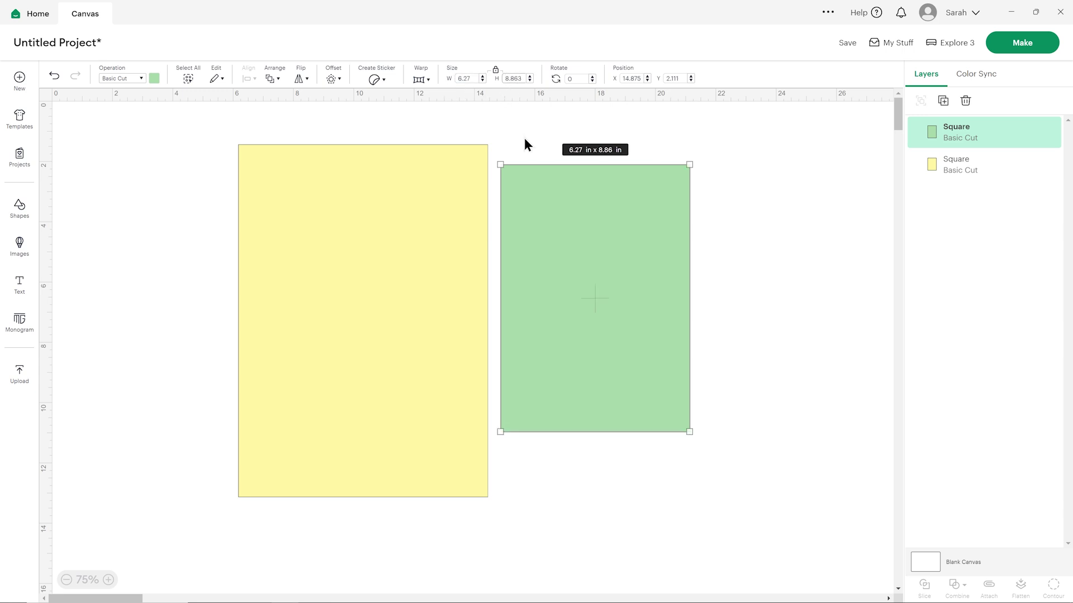
{"action": "left_click_drag", "start_coordinate": [612, 246], "coordinate": [630, 241]}
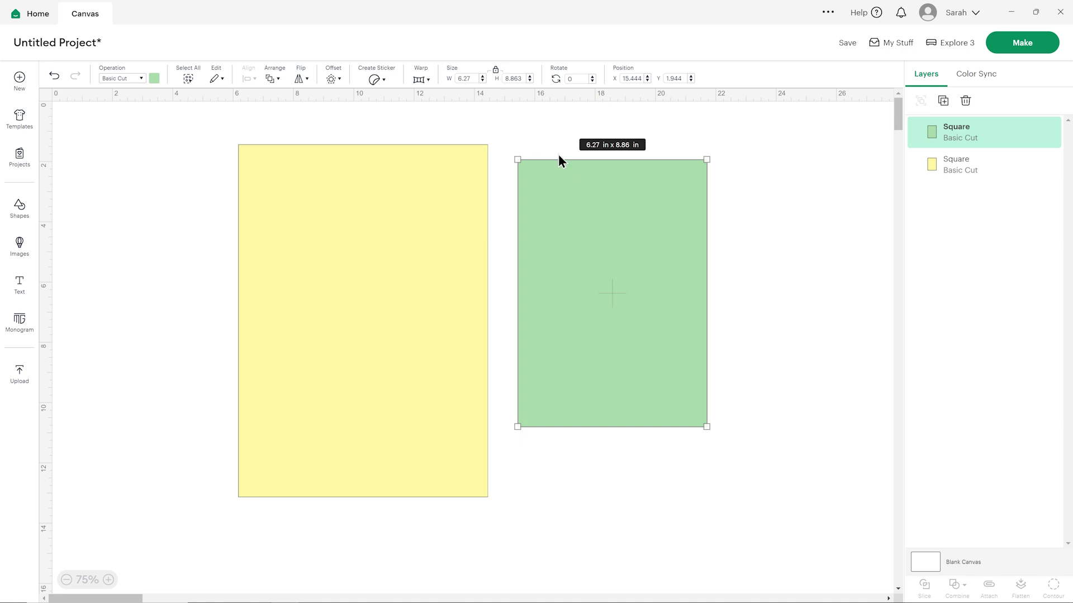
{"action": "left_click", "coordinate": [54, 76]}
{"action": "left_click", "coordinate": [54, 76]}
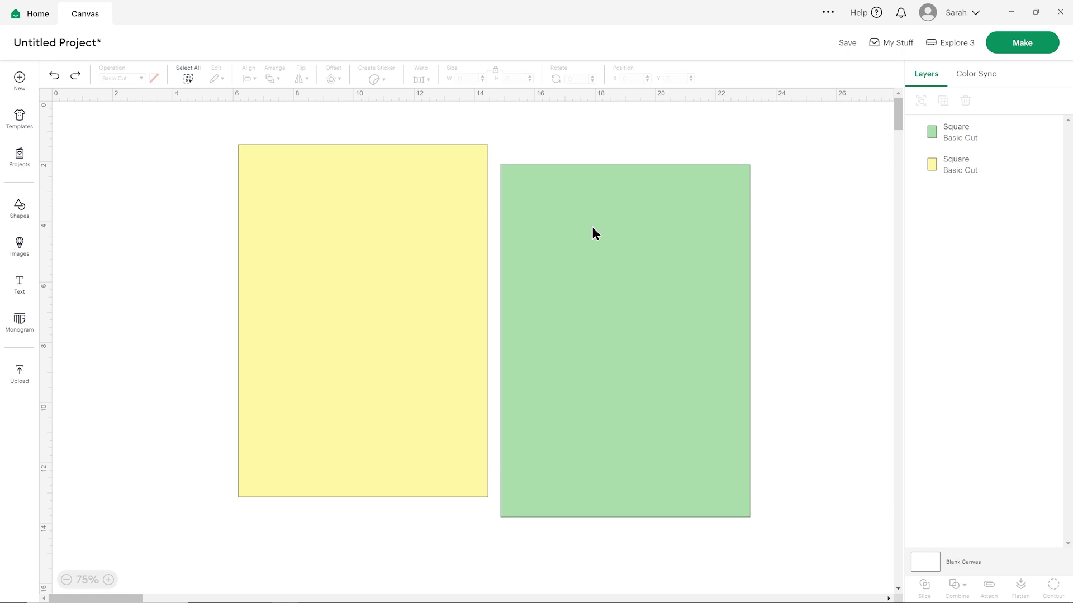
Step: Move the green rectangle to about X 15.583, Y 1.694, unlock its proportions, and set its size to 6.27 x 9.69 inches
{"action": "left_click", "coordinate": [617, 231]}
{"action": "left_click_drag", "start_coordinate": [619, 233], "coordinate": [654, 245]}
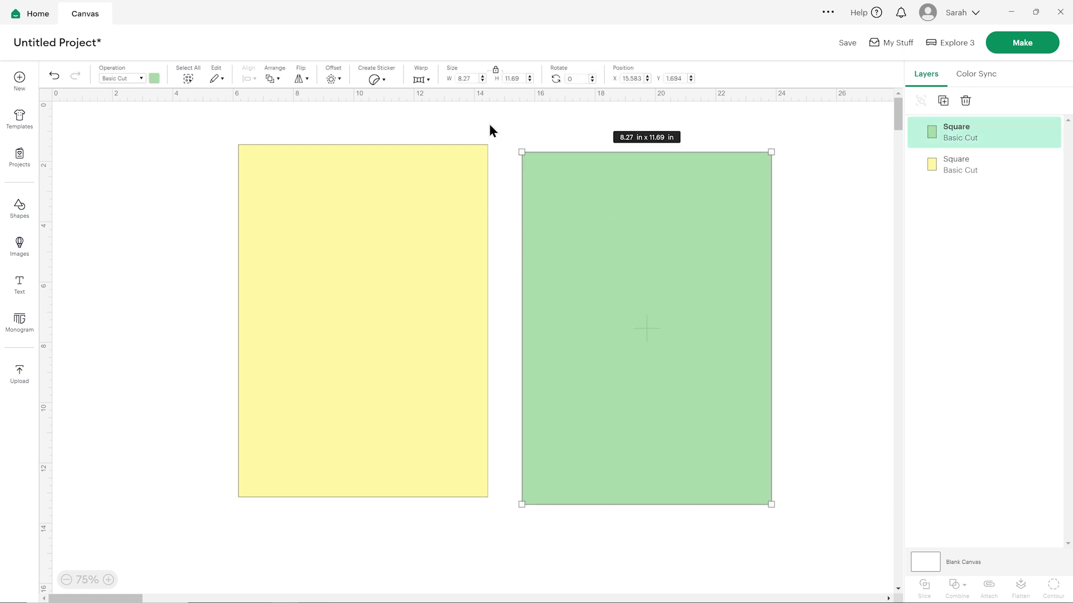
{"action": "left_click", "coordinate": [495, 73]}
{"action": "left_click_drag", "start_coordinate": [462, 80], "coordinate": [443, 79]}
{"action": "type", "text": "6"}
{"action": "key", "text": "Return"}
{"action": "left_click_drag", "start_coordinate": [509, 79], "coordinate": [503, 80]}
{"action": "type", "text": "9"}
{"action": "key", "text": "Return"}
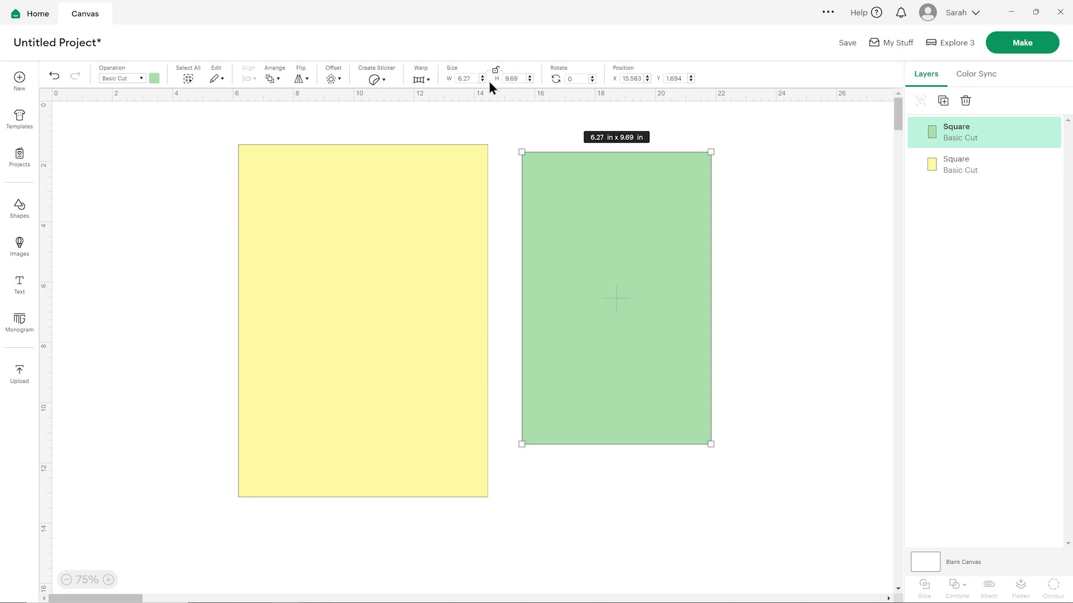
Step: Move the green rectangle onto the yellow rectangle and align the two by their centers
{"action": "mouse_move", "coordinate": [639, 220]}
{"action": "left_mouse_down"}
{"action": "mouse_move", "coordinate": [381, 254]}
{"action": "mouse_move", "coordinate": [386, 246]}
{"action": "left_mouse_up"}
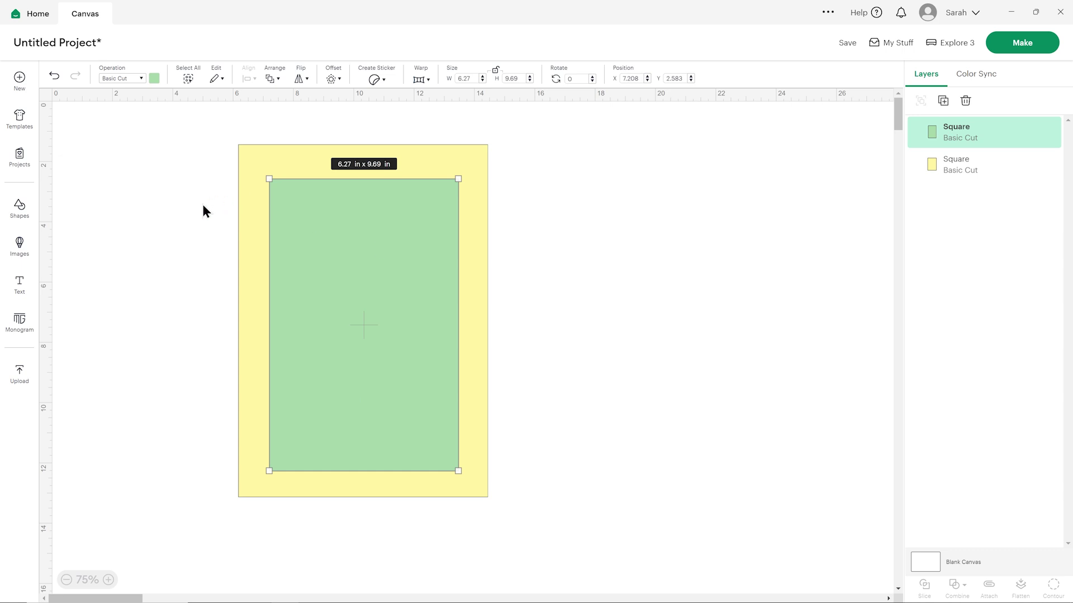
{"action": "left_click_drag", "start_coordinate": [199, 201], "coordinate": [330, 246]}
{"action": "left_click", "coordinate": [244, 83]}
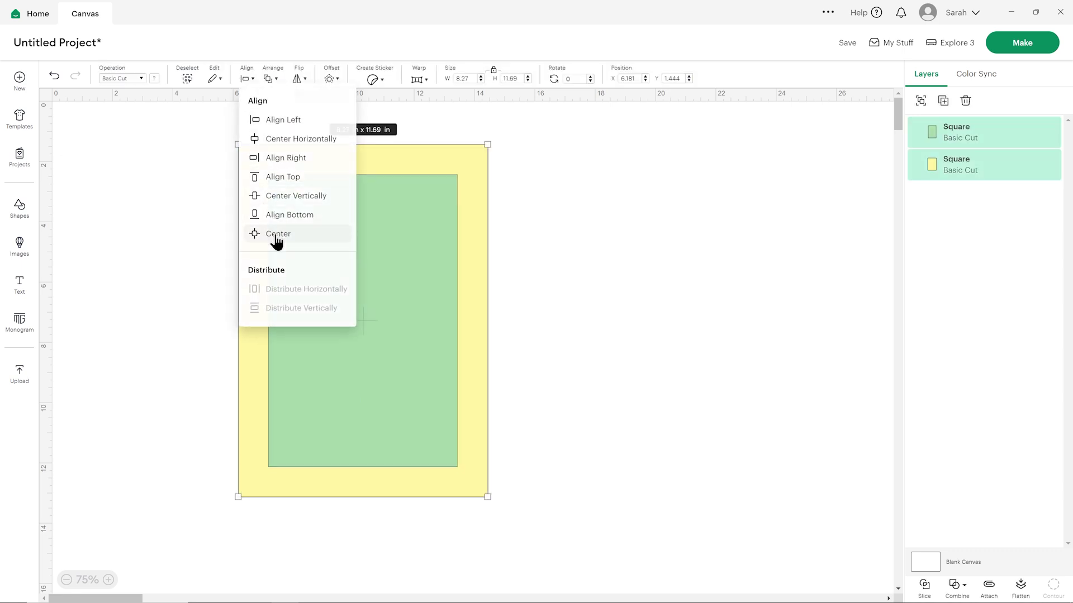
{"action": "left_click", "coordinate": [274, 237]}
{"action": "left_click", "coordinate": [576, 231]}
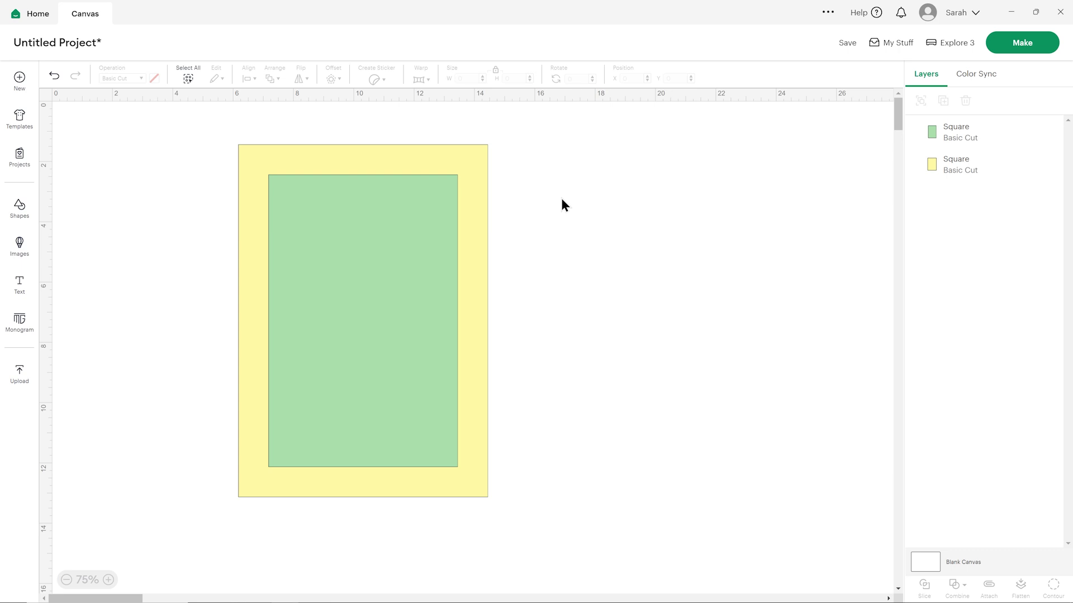
Step: Duplicate the green rectangle, recolor the copy light blue, and move it to about X 8.181, Y 3.014
{"action": "left_click", "coordinate": [446, 207]}
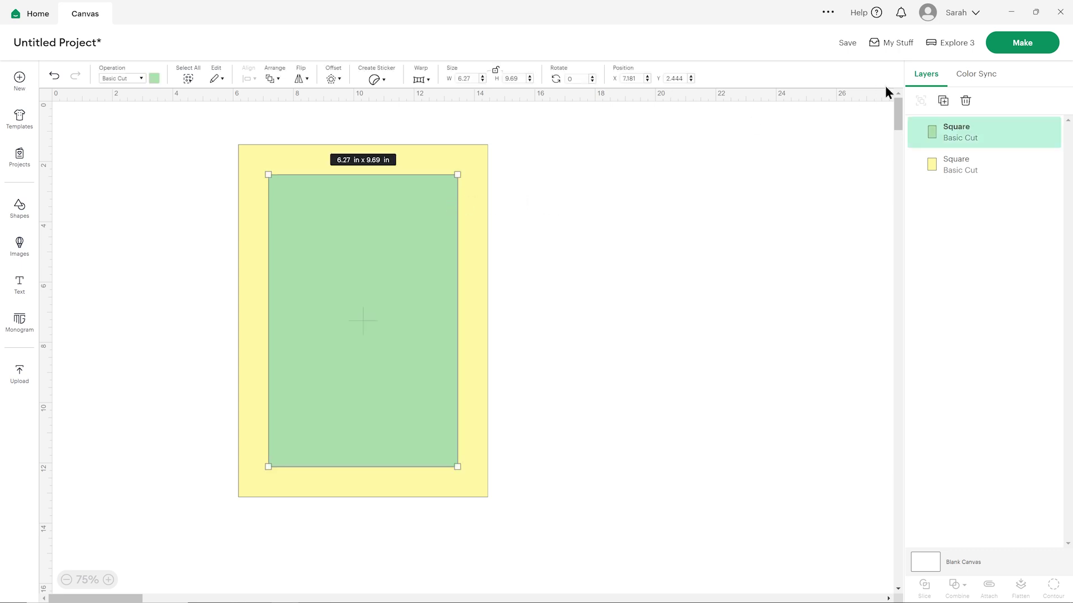
{"action": "left_click", "coordinate": [943, 101]}
{"action": "left_click", "coordinate": [154, 78]}
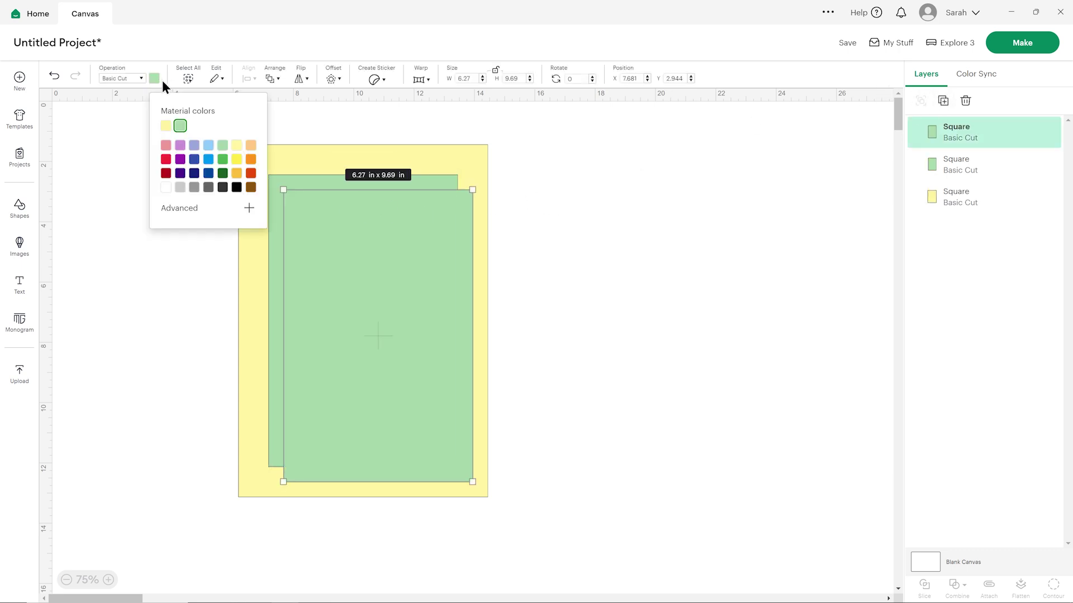
{"action": "left_click", "coordinate": [208, 145]}
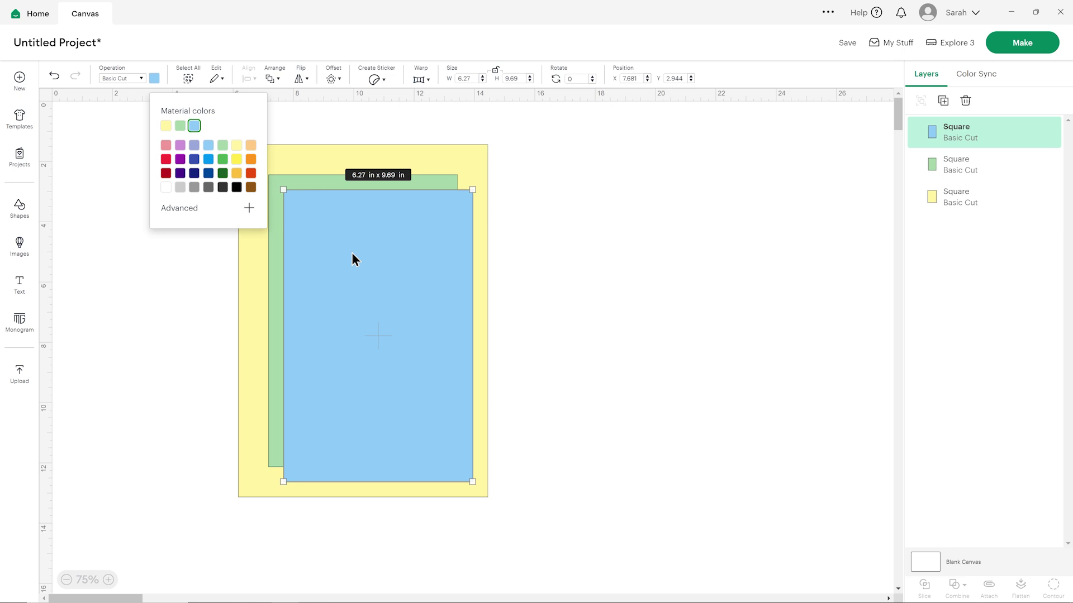
{"action": "left_click", "coordinate": [534, 261]}
{"action": "left_click_drag", "start_coordinate": [412, 243], "coordinate": [427, 246]}
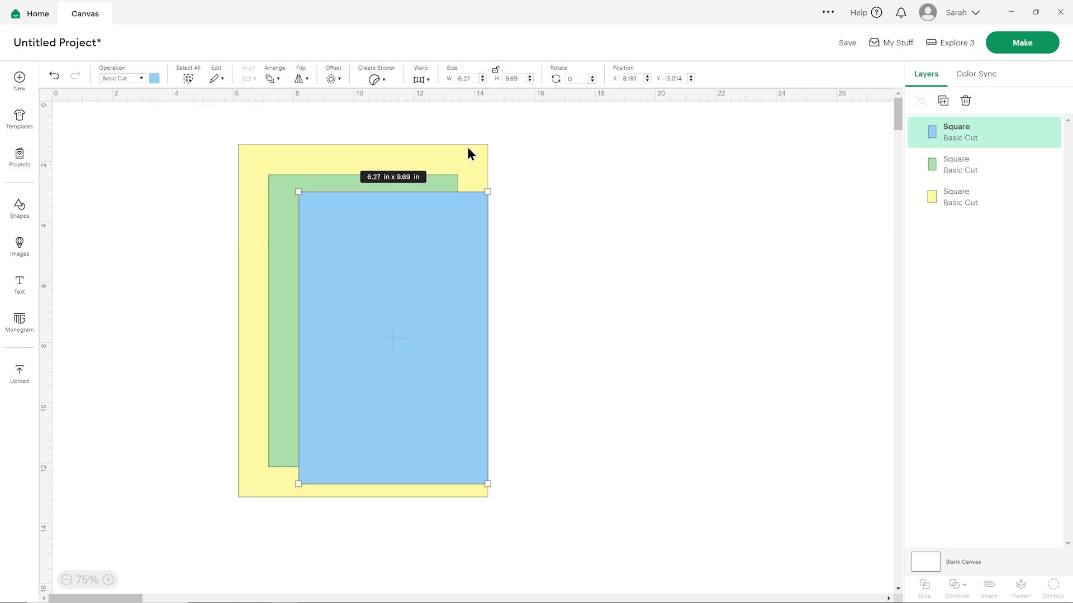
Step: Set the light blue rectangle's size to 5.77 inches wide and 9.19 inches high
{"action": "left_click", "coordinate": [515, 82]}
{"action": "key", "text": "BackSpace"}
{"action": "key", "text": "BackSpace"}
{"action": "type", "text": "19"}
{"action": "key", "text": "Return"}
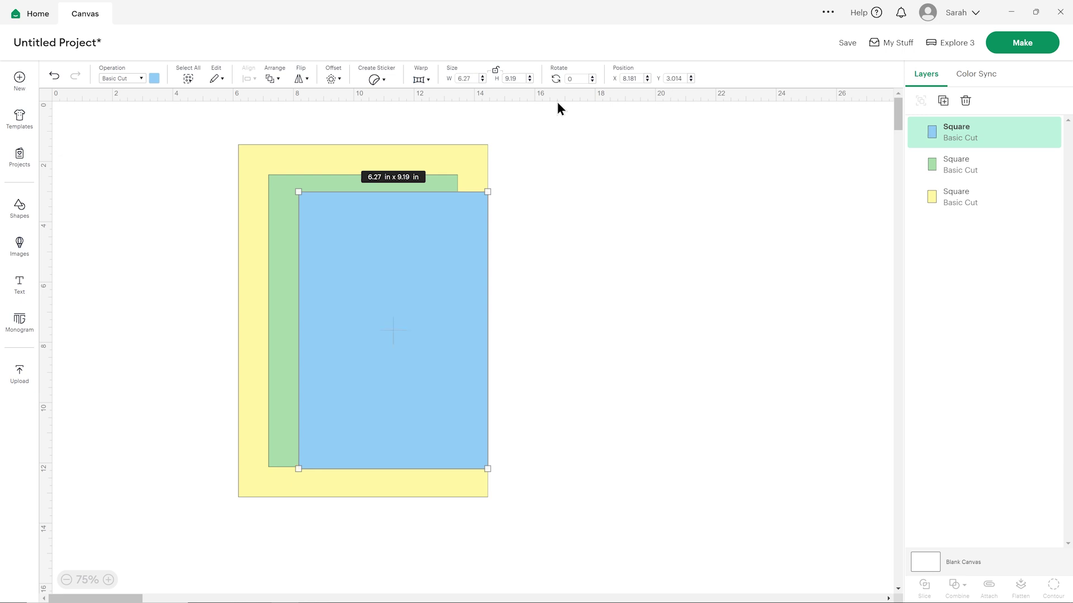
{"action": "left_click", "coordinate": [457, 79]}
{"action": "type", "text": "5.7"}
{"action": "key", "text": "Return"}
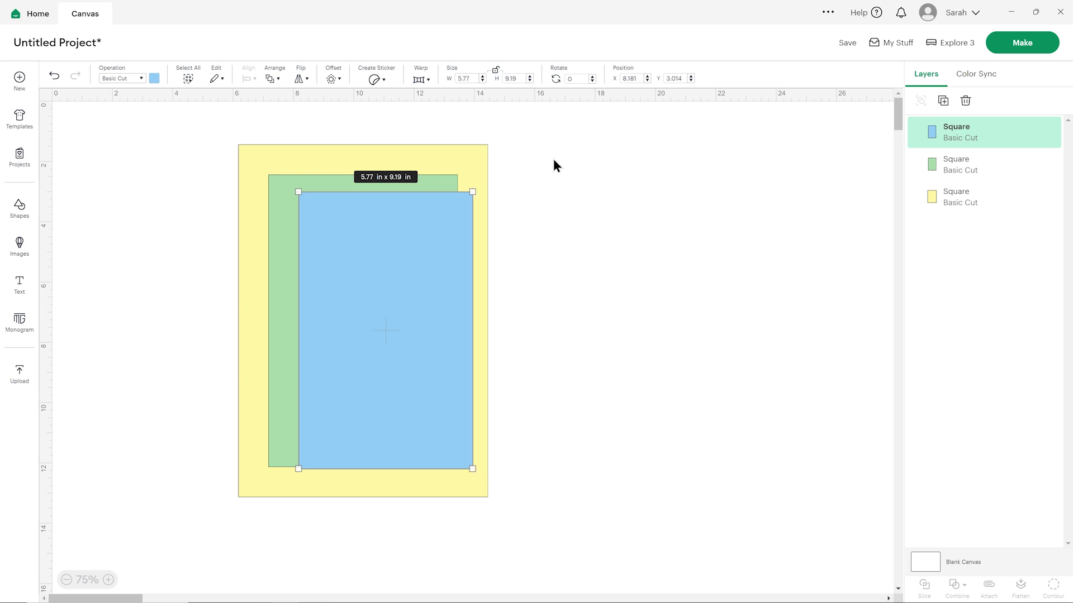
Step: Move the blue rectangle over the green one and center all three rectangles on each other
{"action": "left_click_drag", "start_coordinate": [423, 237], "coordinate": [398, 228]}
{"action": "left_click_drag", "start_coordinate": [194, 190], "coordinate": [332, 251]}
{"action": "left_click", "coordinate": [247, 79]}
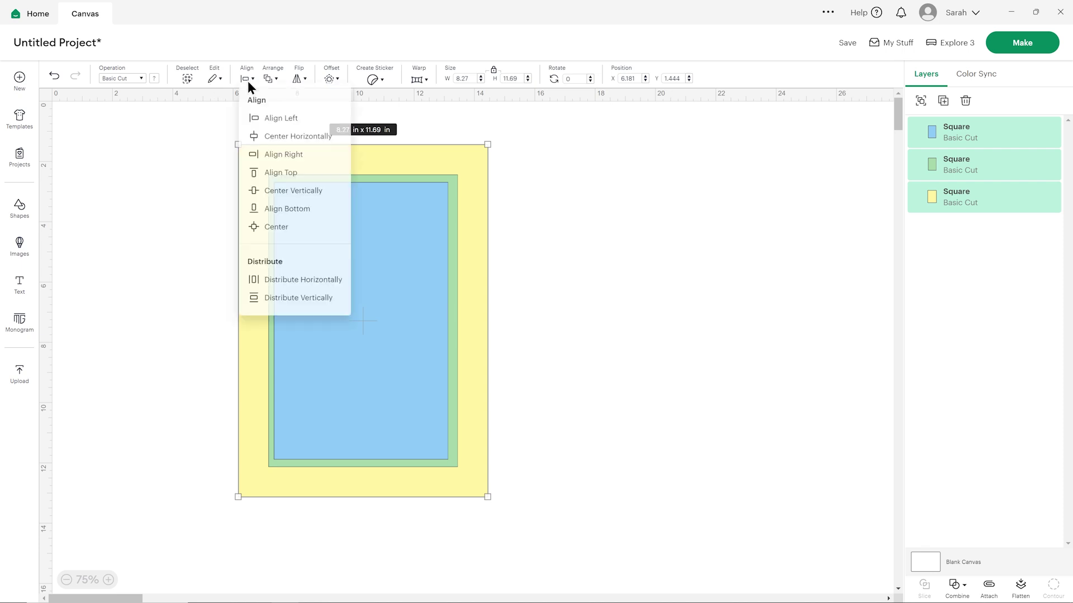
{"action": "left_click", "coordinate": [280, 234]}
{"action": "left_click", "coordinate": [563, 292]}
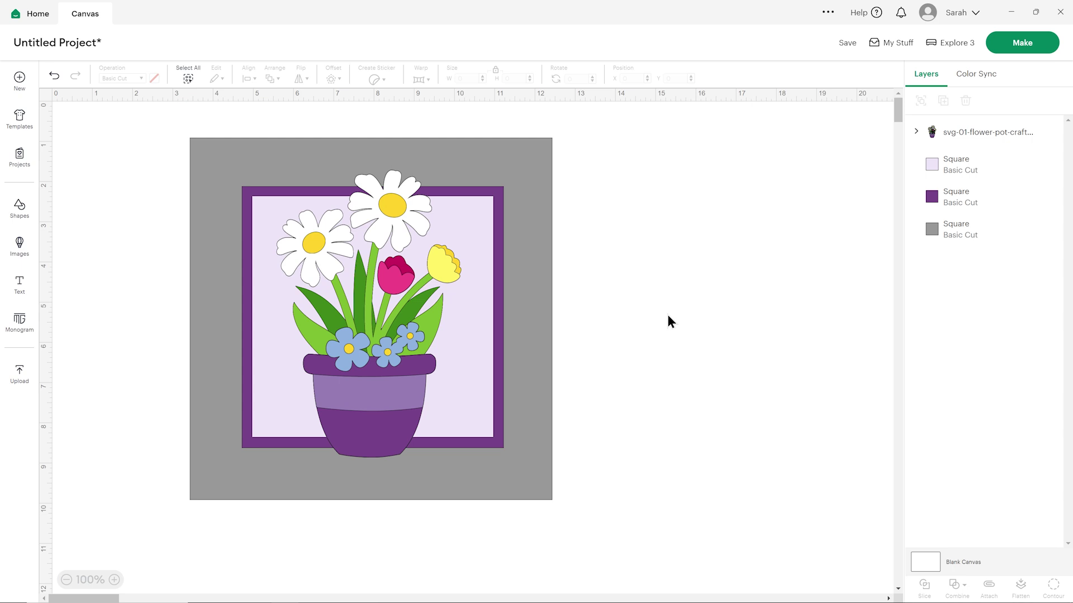
Step: Move the flower pot design off the layered squares to about X 15.278, Y 0.856
{"action": "left_click_drag", "start_coordinate": [400, 366], "coordinate": [749, 350]}
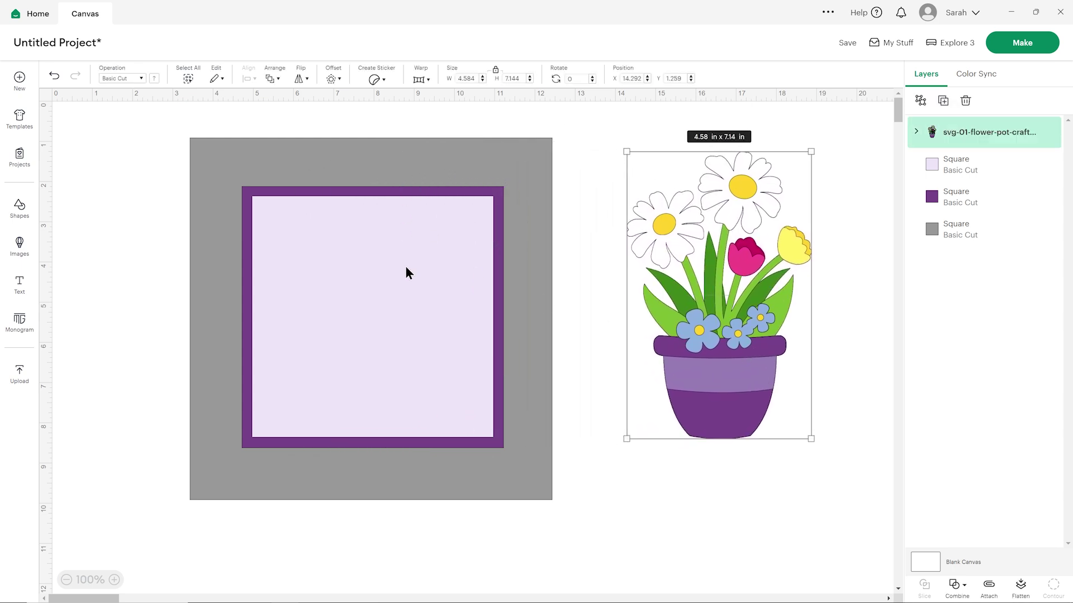
{"action": "left_click_drag", "start_coordinate": [727, 342], "coordinate": [395, 360]}
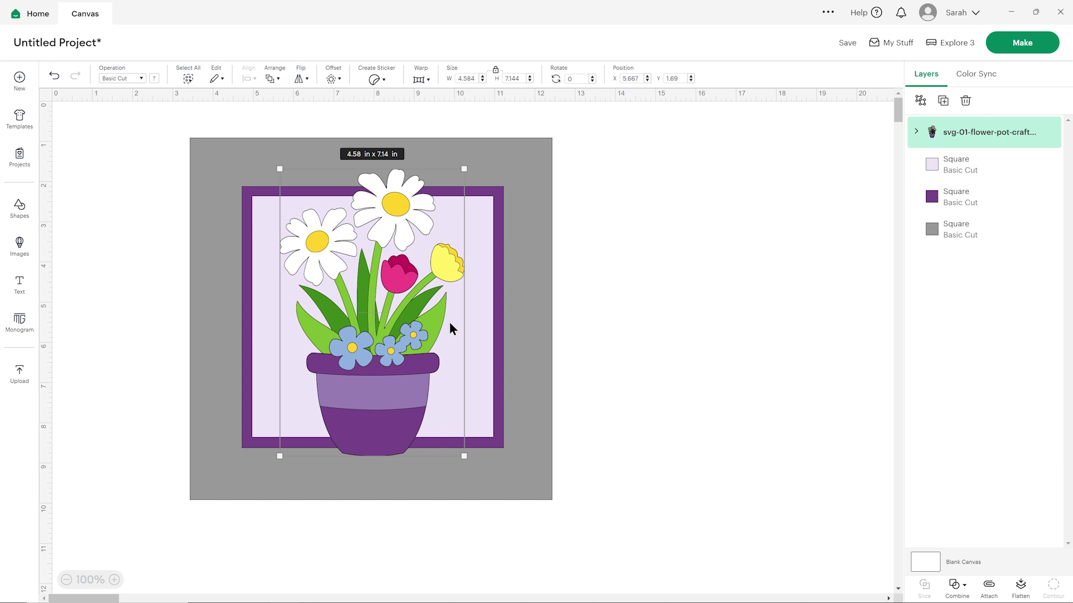
{"action": "left_click_drag", "start_coordinate": [450, 322], "coordinate": [766, 281]}
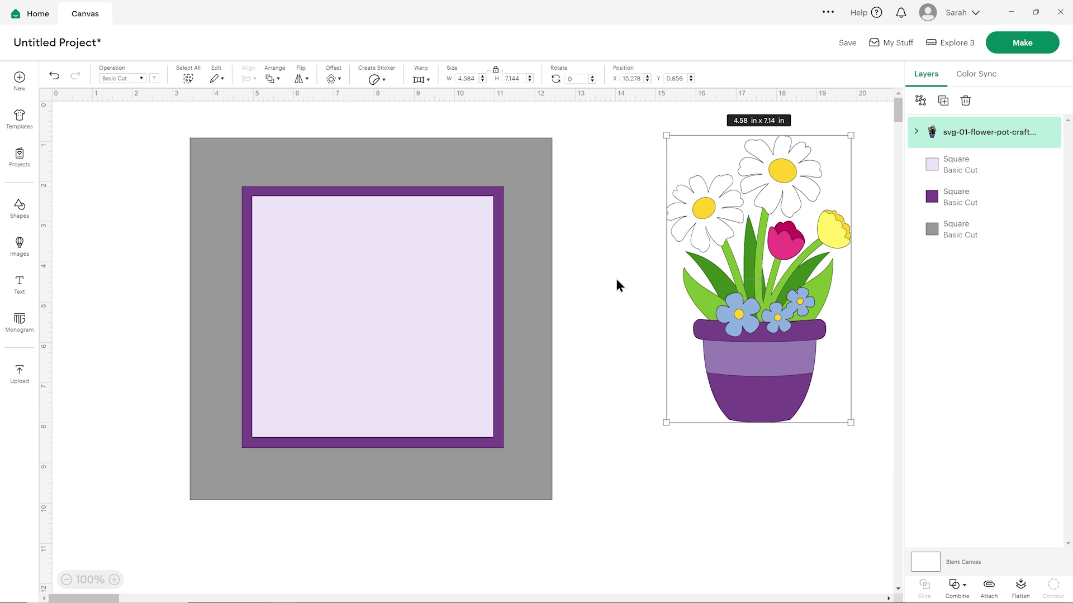
{"action": "left_click", "coordinate": [572, 274]}
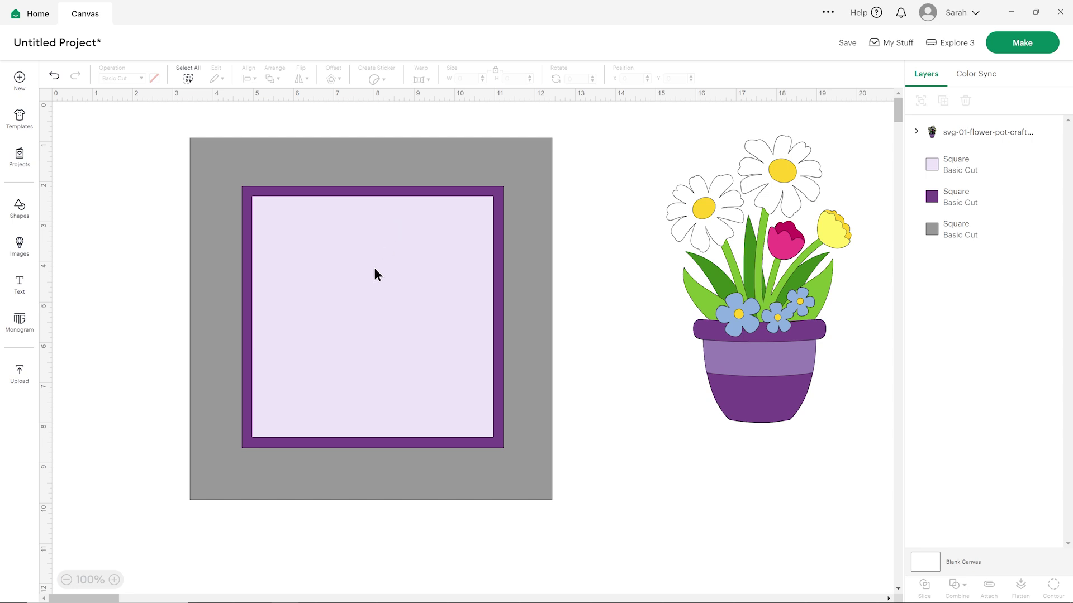
Step: Center the lavender, purple, and gray squares on each other
{"action": "left_click_drag", "start_coordinate": [164, 124], "coordinate": [322, 258]}
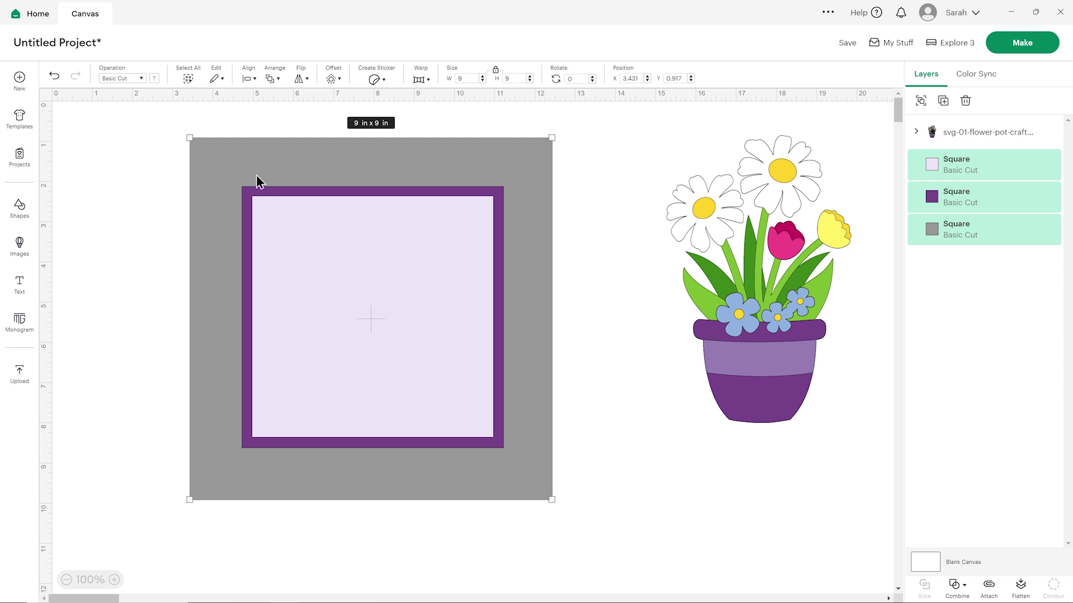
{"action": "left_click", "coordinate": [247, 81]}
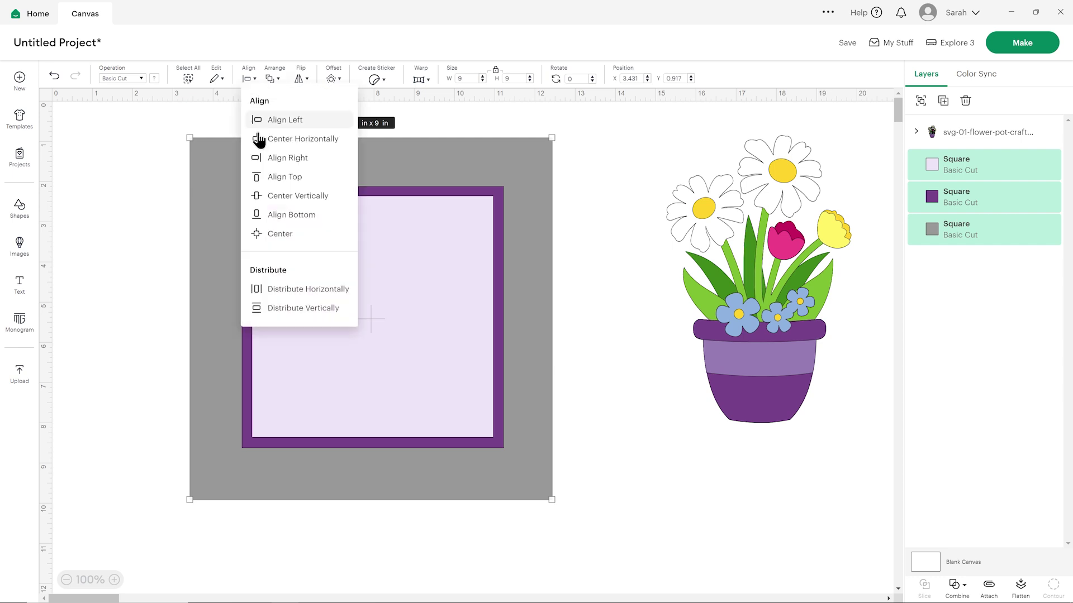
{"action": "left_click", "coordinate": [280, 235]}
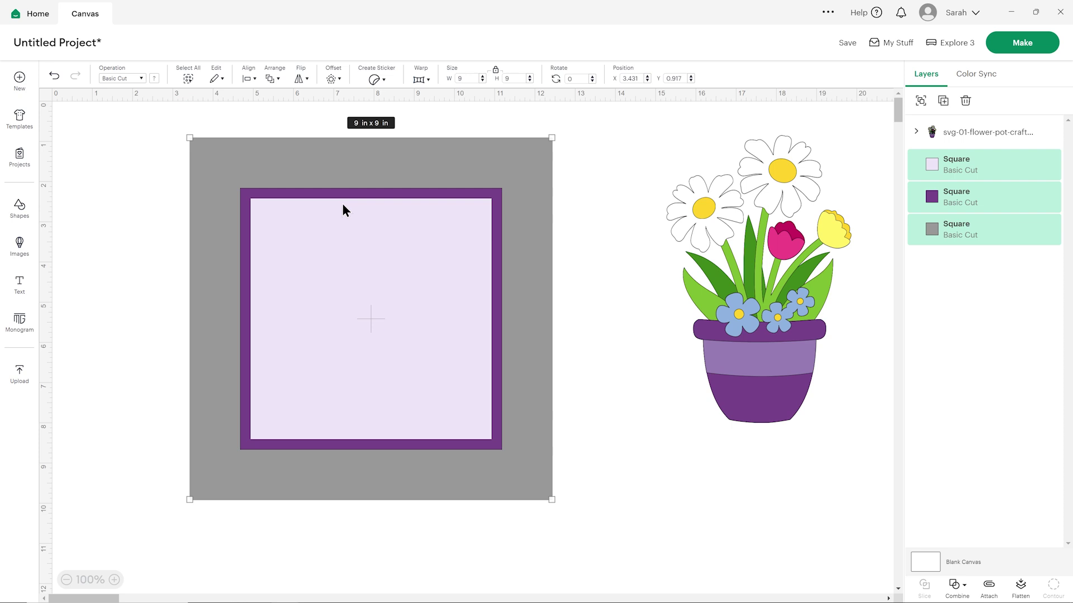
{"action": "left_click", "coordinate": [583, 239]}
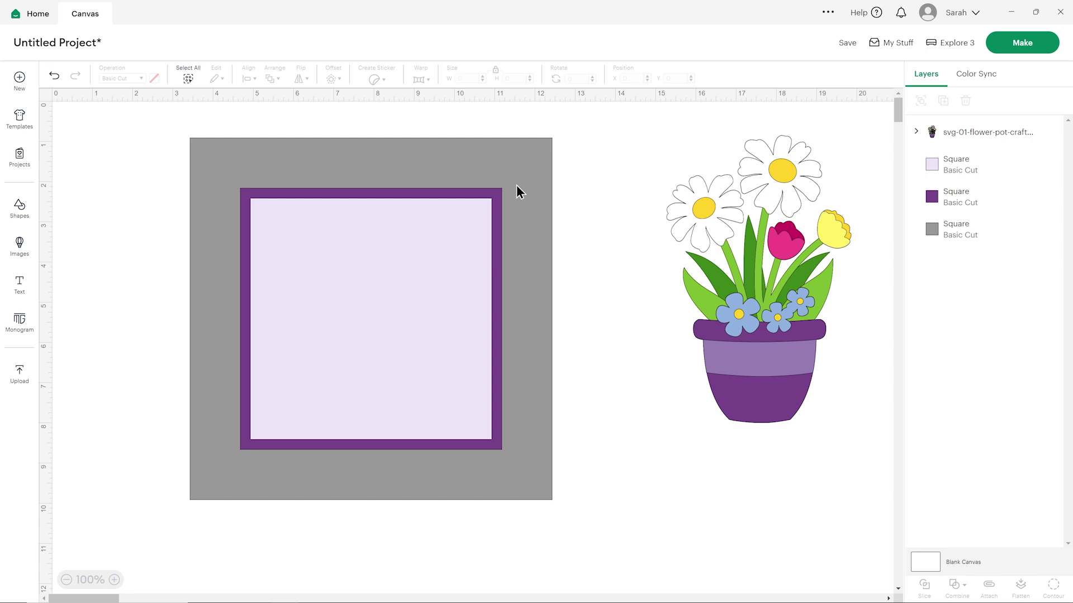
Step: Hide the lavender square and duplicate the 6.5-inch purple square in place
{"action": "left_click", "coordinate": [1034, 165]}
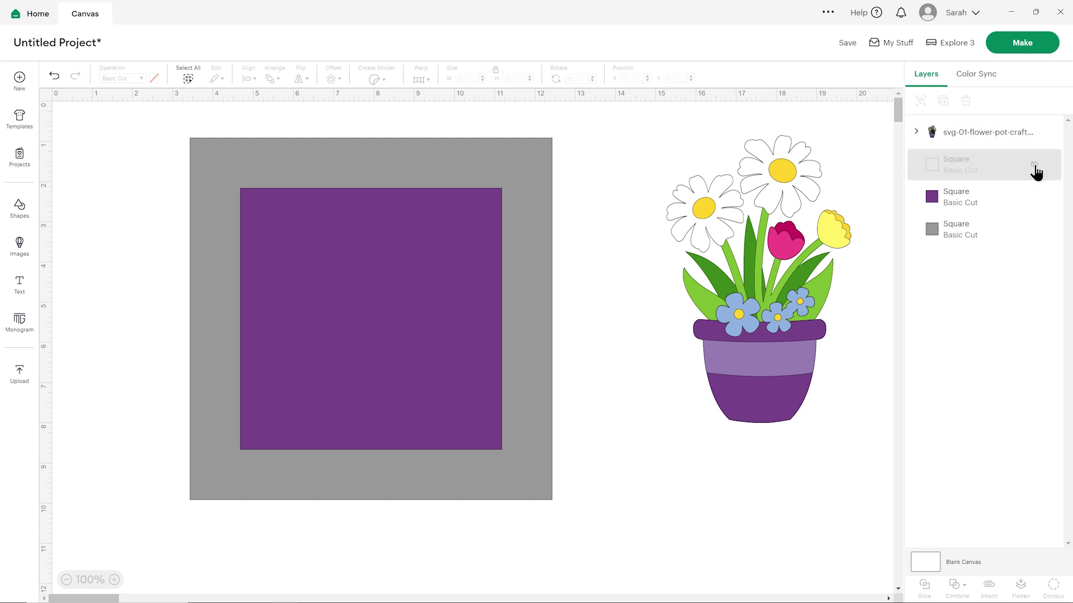
{"action": "left_click", "coordinate": [1000, 203]}
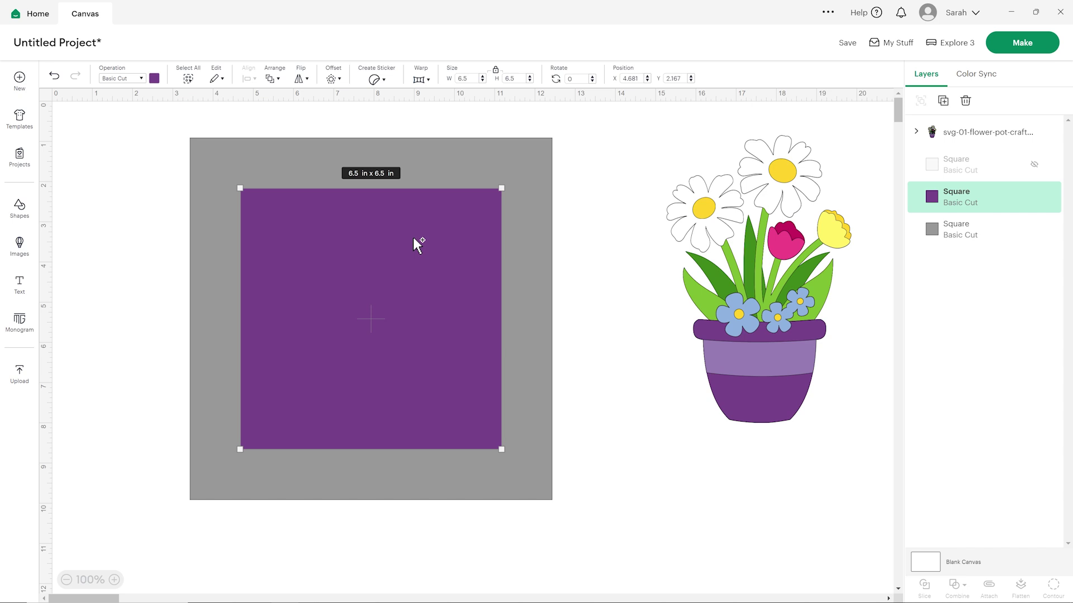
{"action": "key", "text": "ctrl+d"}
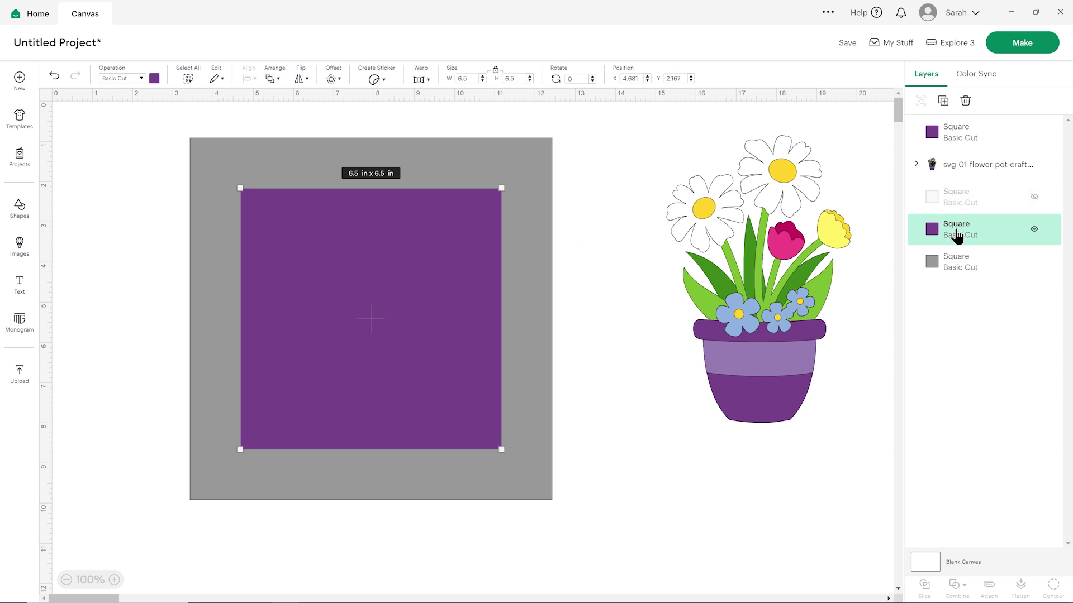
Step: Recolor the uppermost purple square copy golden yellow to match the daisy centers
{"action": "left_click", "coordinate": [955, 142]}
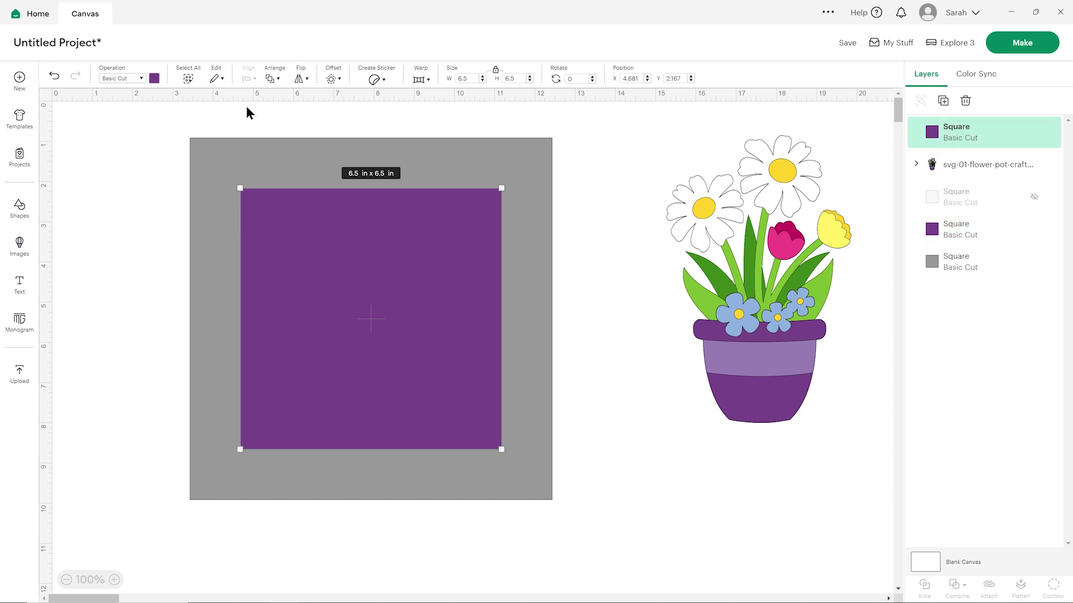
{"action": "left_click", "coordinate": [153, 79]}
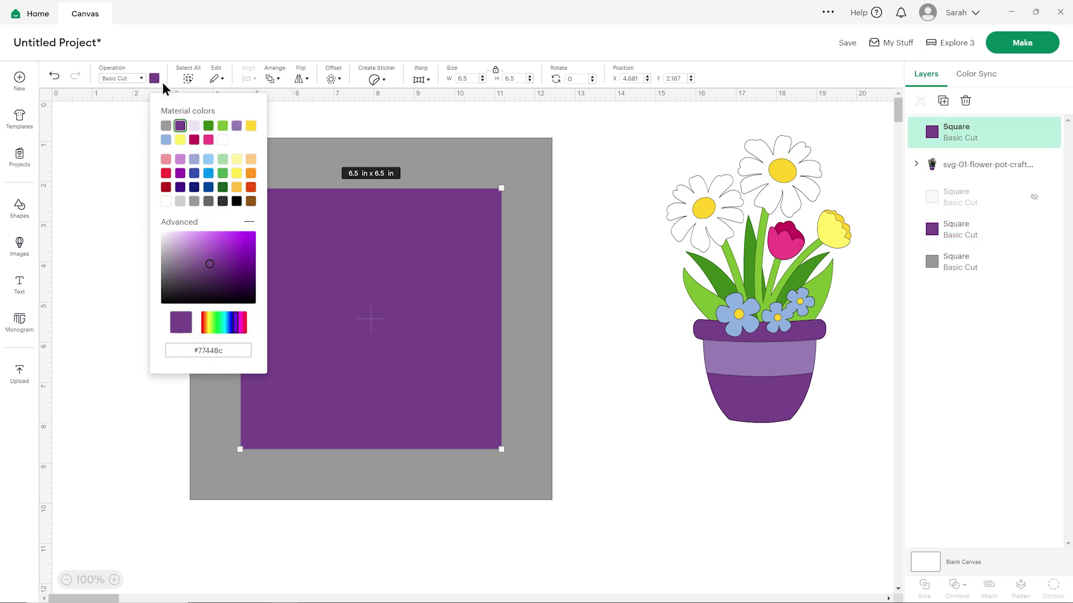
{"action": "left_click", "coordinate": [251, 125]}
{"action": "left_click", "coordinate": [628, 203]}
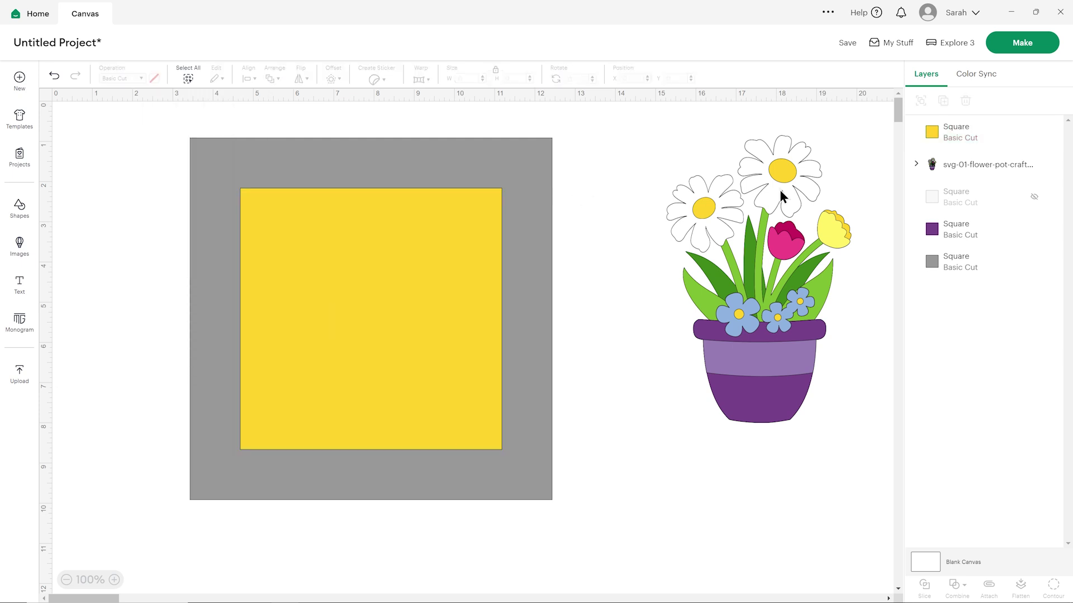
Step: Toggle the yellow square's visibility repeatedly to compare it with the purple square beneath it
{"action": "left_click", "coordinate": [1034, 132]}
{"action": "left_click", "coordinate": [1034, 131]}
{"action": "left_click", "coordinate": [1034, 131]}
{"action": "left_click", "coordinate": [1034, 132]}
{"action": "left_click", "coordinate": [1034, 131]}
{"action": "left_click", "coordinate": [1034, 132]}
{"action": "left_click", "coordinate": [1034, 132]}
{"action": "left_click", "coordinate": [1034, 133]}
{"action": "left_click", "coordinate": [1034, 133]}
{"action": "left_click", "coordinate": [1034, 133]}
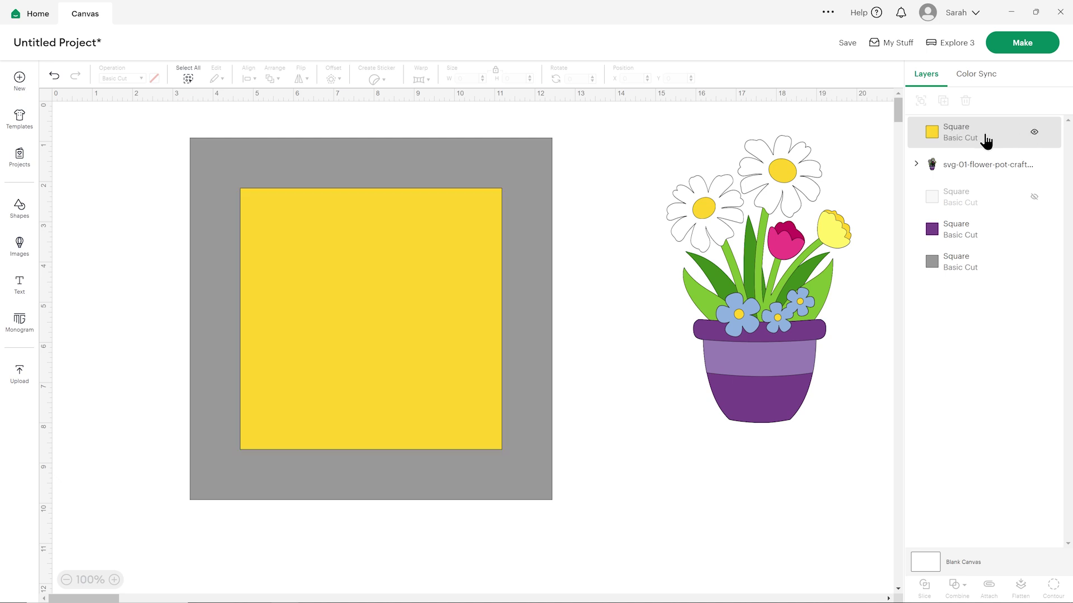
Step: Change the yellow square's operation from Basic Cut to Score
{"action": "left_click", "coordinate": [426, 239]}
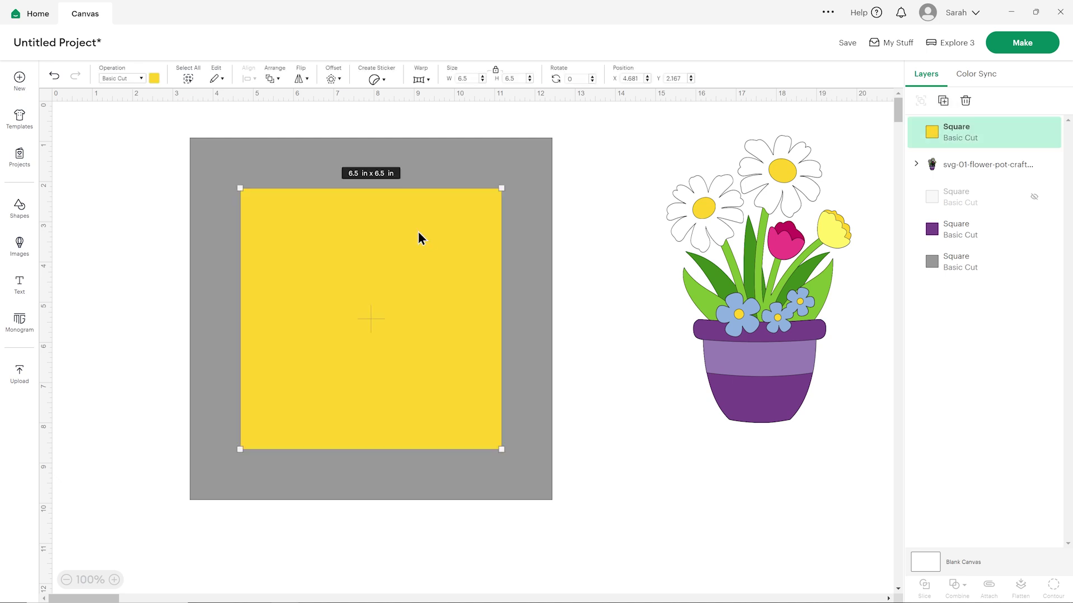
{"action": "left_click", "coordinate": [124, 79]}
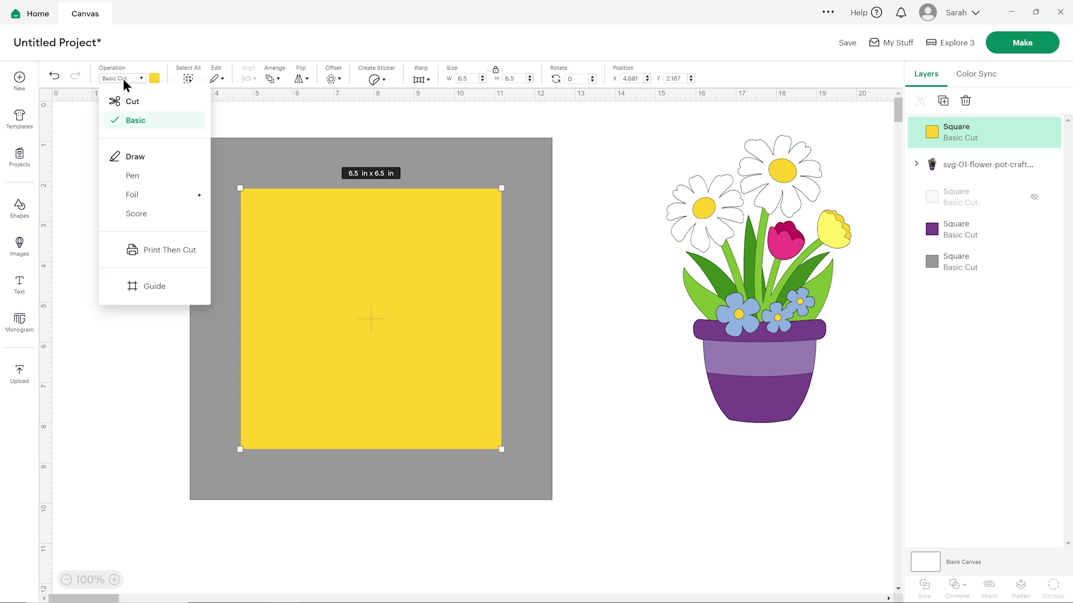
{"action": "left_click", "coordinate": [148, 215]}
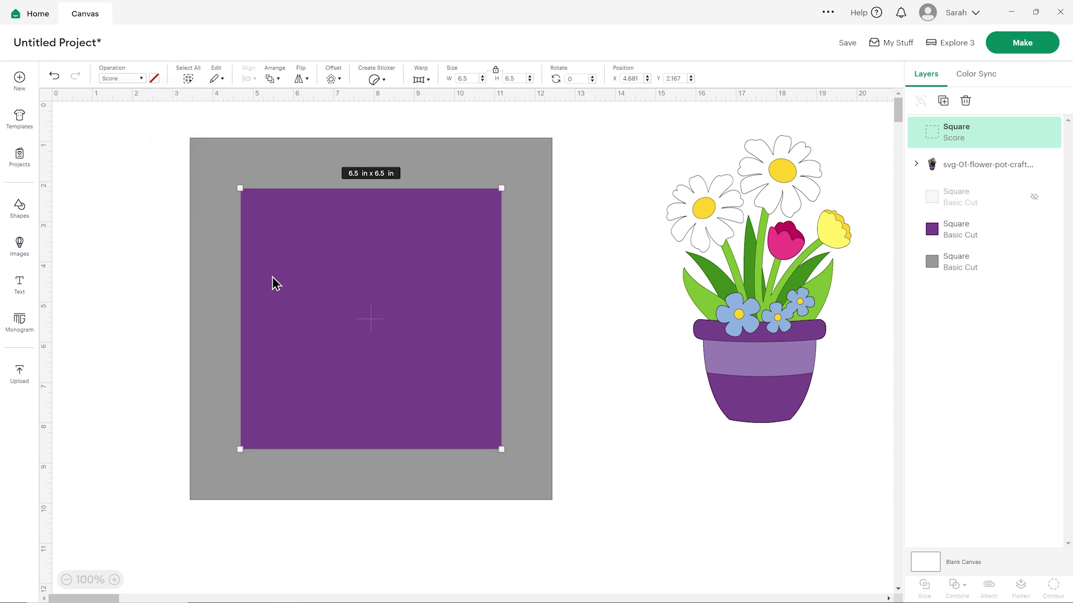
{"action": "left_click", "coordinate": [602, 279]}
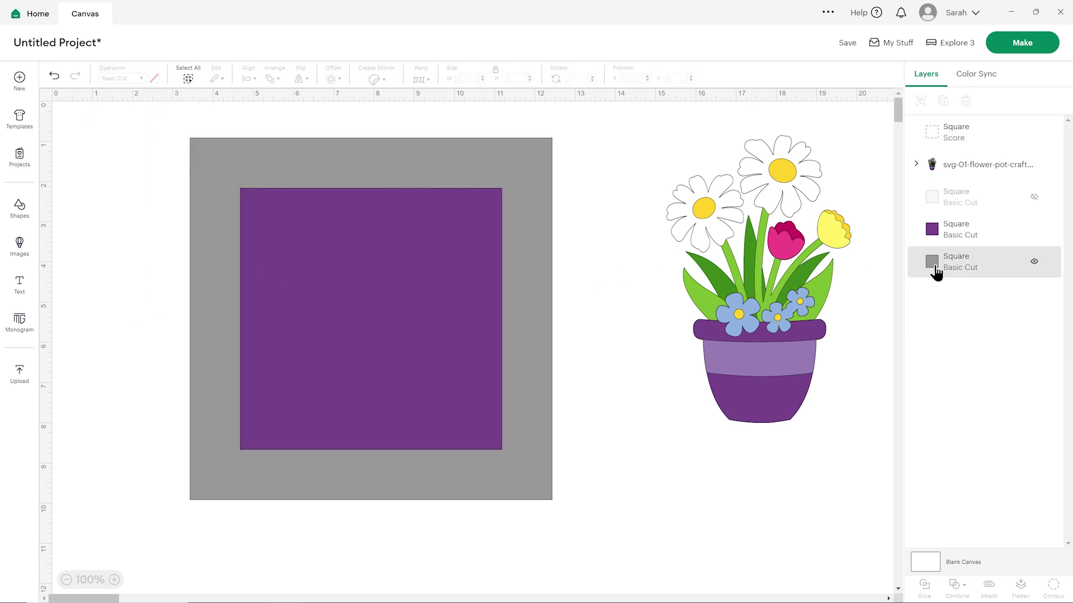
Step: Hide the purple square, then attach the score square to the 9-inch gray square
{"action": "left_click", "coordinate": [1034, 229]}
{"action": "left_click_drag", "start_coordinate": [266, 116], "coordinate": [399, 260]}
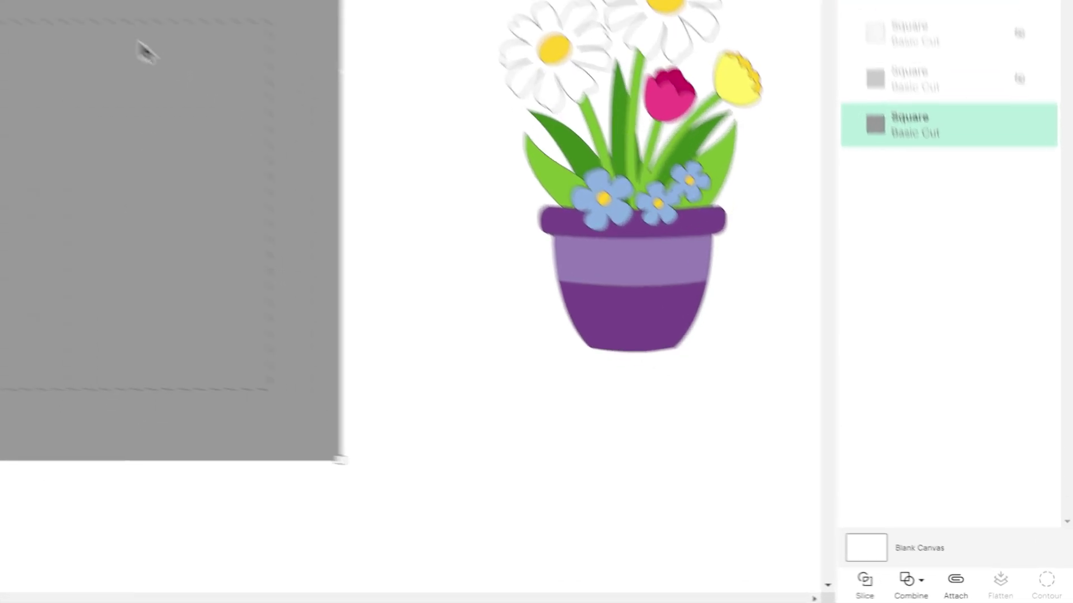
{"action": "left_click", "coordinate": [941, 584]}
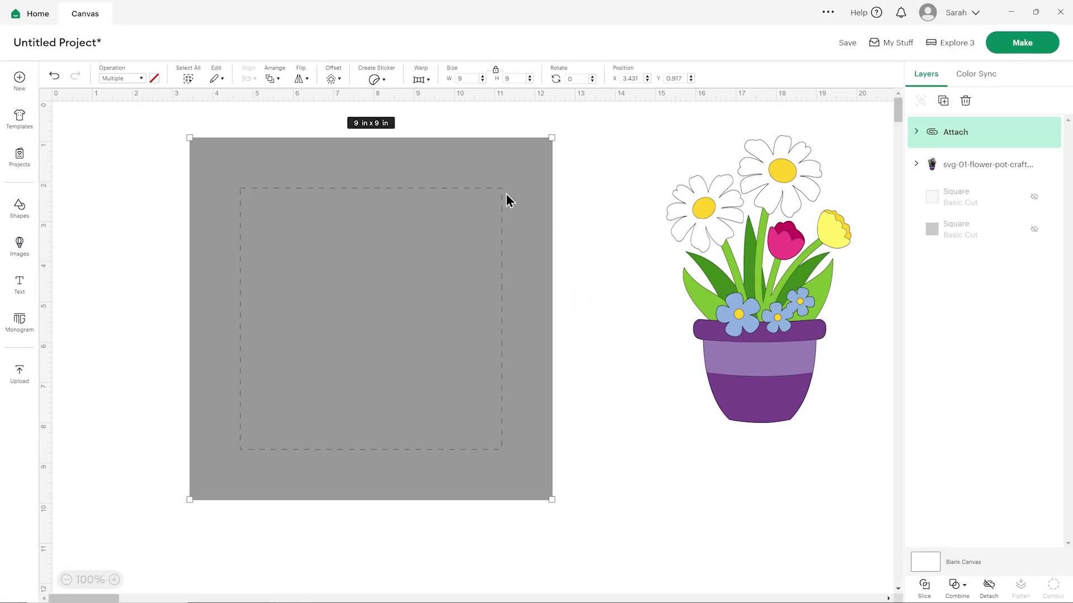
Step: Show the 6.5-inch purple square and send the attached gray square to the back
{"action": "left_click", "coordinate": [584, 229]}
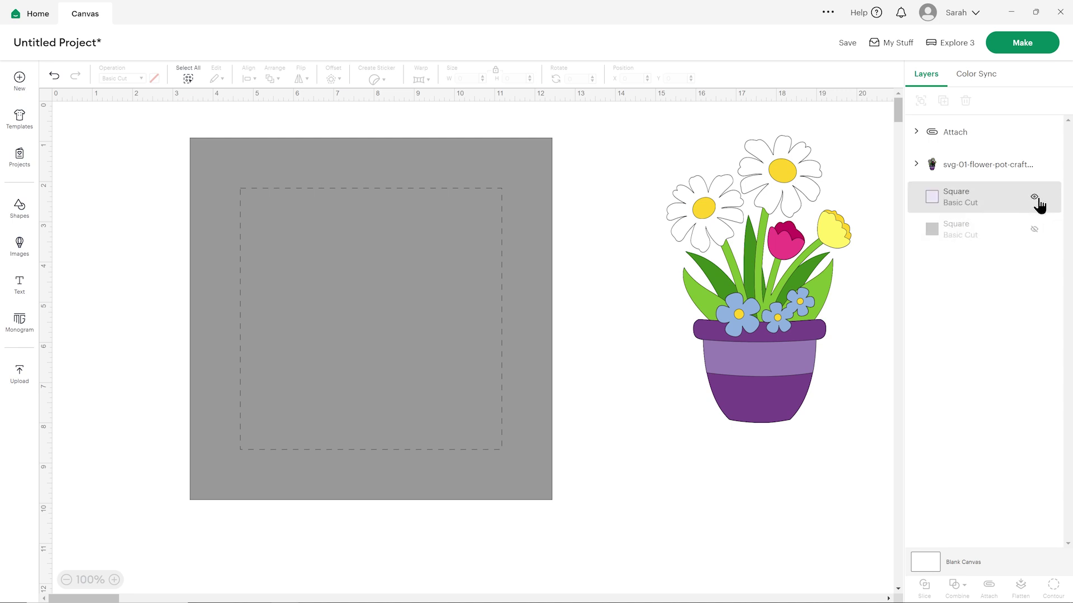
{"action": "left_click", "coordinate": [1034, 229]}
{"action": "left_click", "coordinate": [953, 226]}
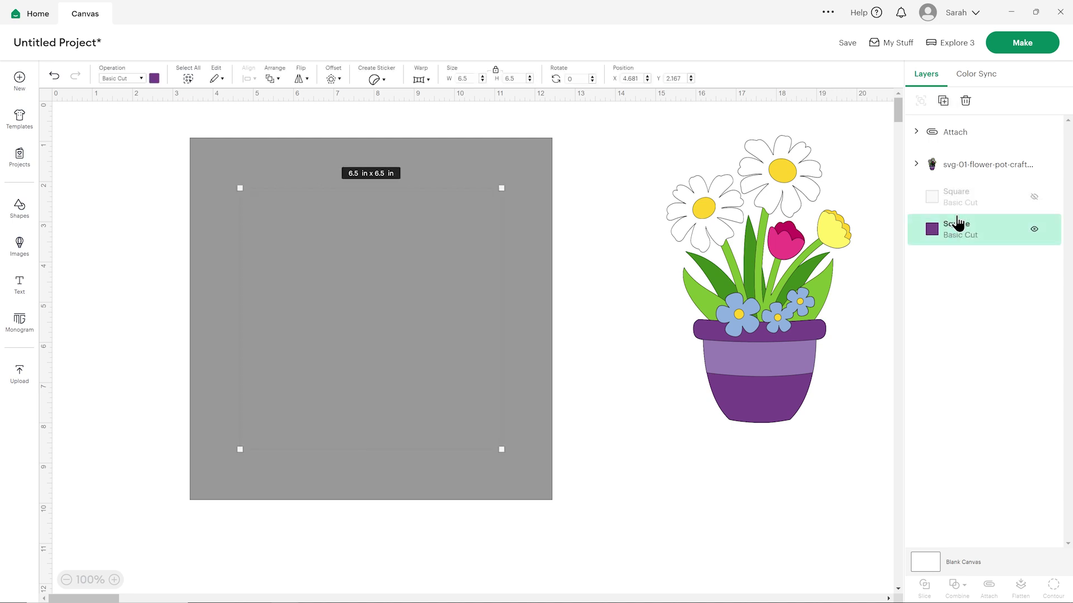
{"action": "left_click", "coordinate": [966, 144]}
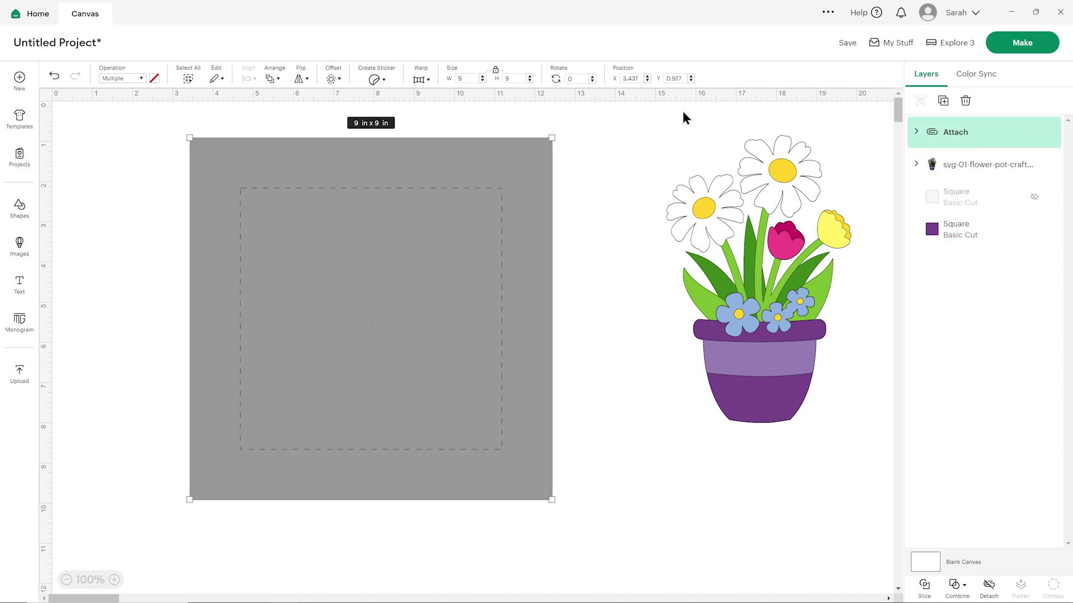
{"action": "left_click", "coordinate": [279, 81]}
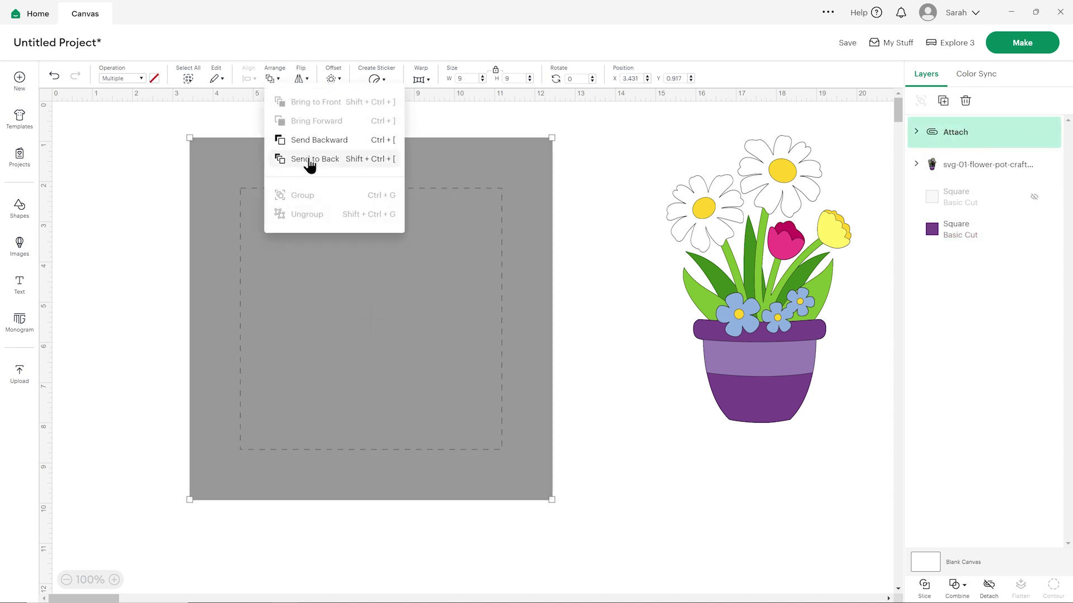
{"action": "left_click", "coordinate": [300, 163]}
Step: Move the purple square aside to check the score lines on the gray square, then undo the move
{"action": "left_click", "coordinate": [613, 175]}
{"action": "left_click_drag", "start_coordinate": [428, 225], "coordinate": [579, 276]}
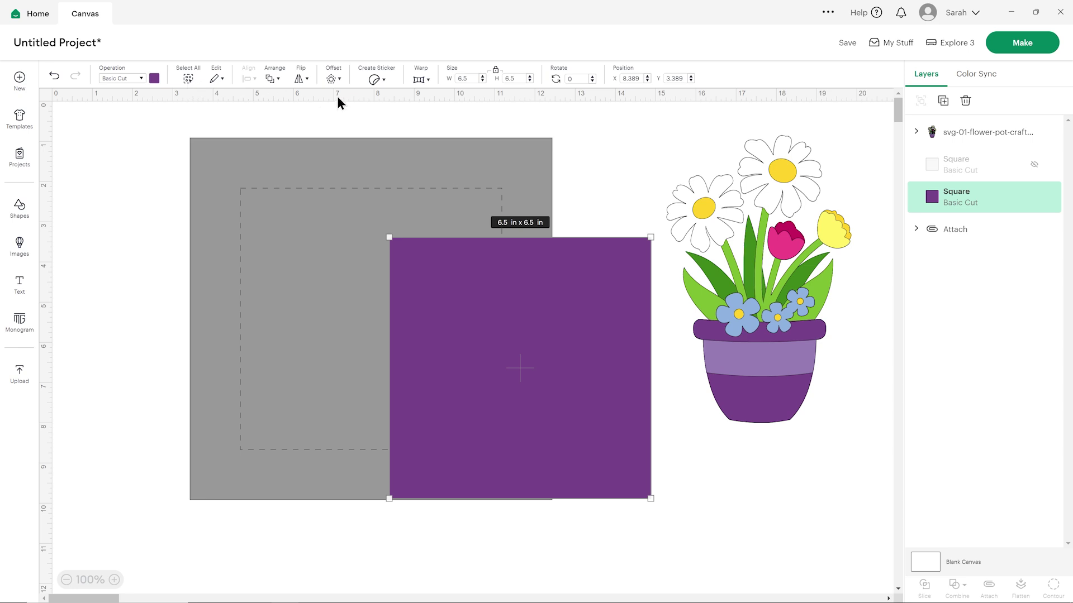
{"action": "left_click", "coordinate": [55, 75]}
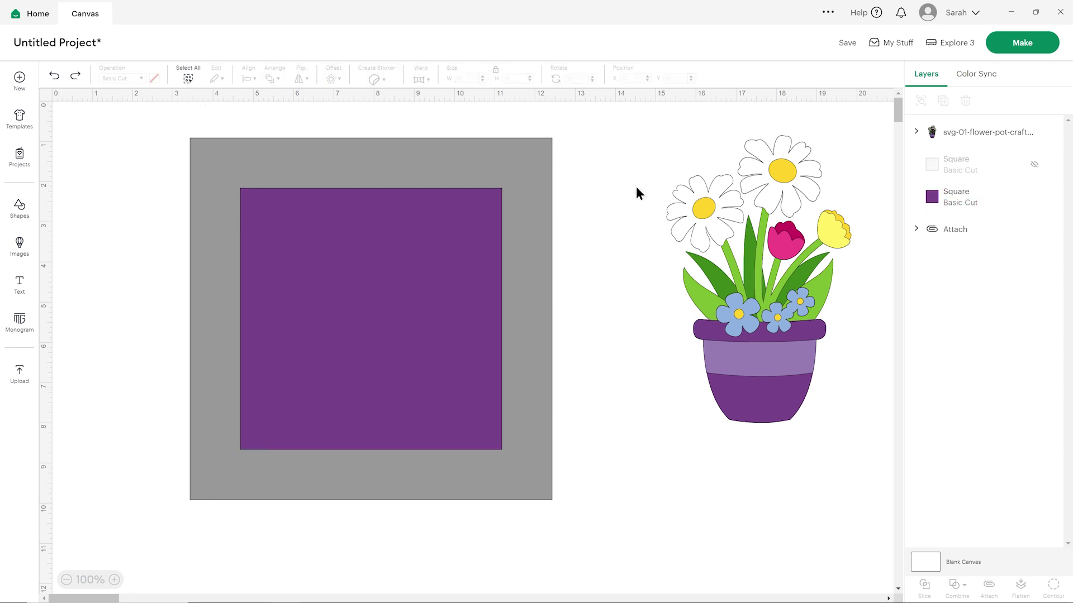
Step: Show the 6-inch lavender square and duplicate it in place, leaving the original hidden
{"action": "left_click", "coordinate": [1033, 165]}
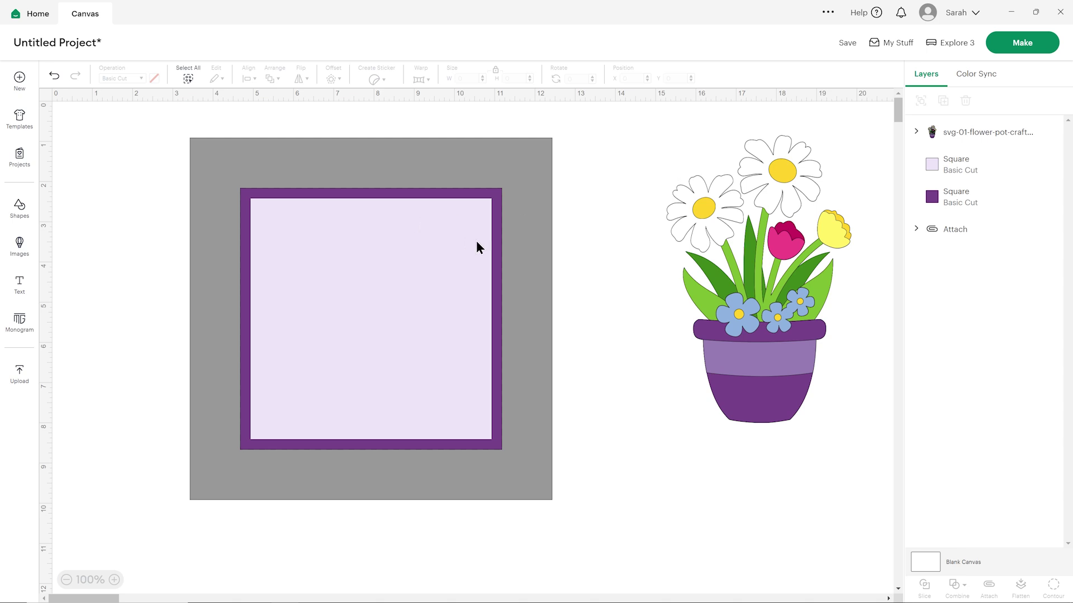
{"action": "left_click", "coordinate": [326, 229]}
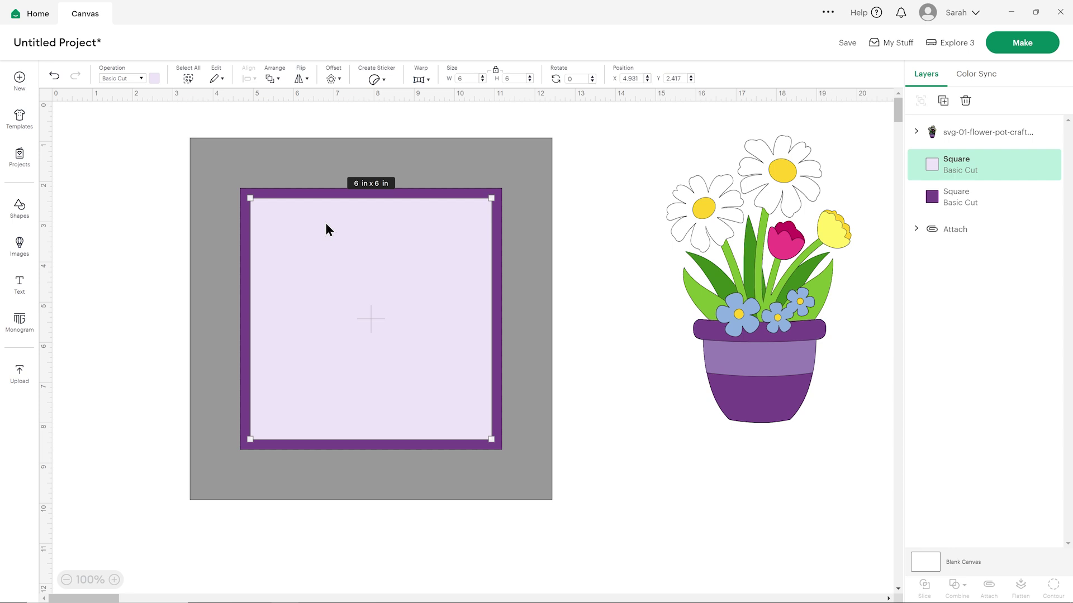
{"action": "key", "text": "ctrl+d"}
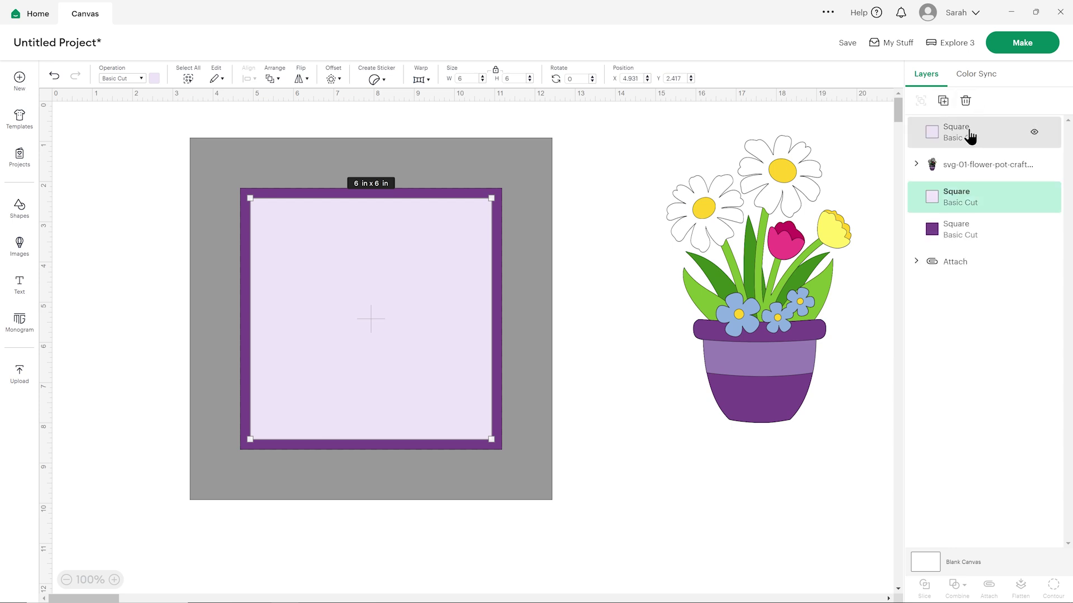
{"action": "left_click", "coordinate": [1034, 197]}
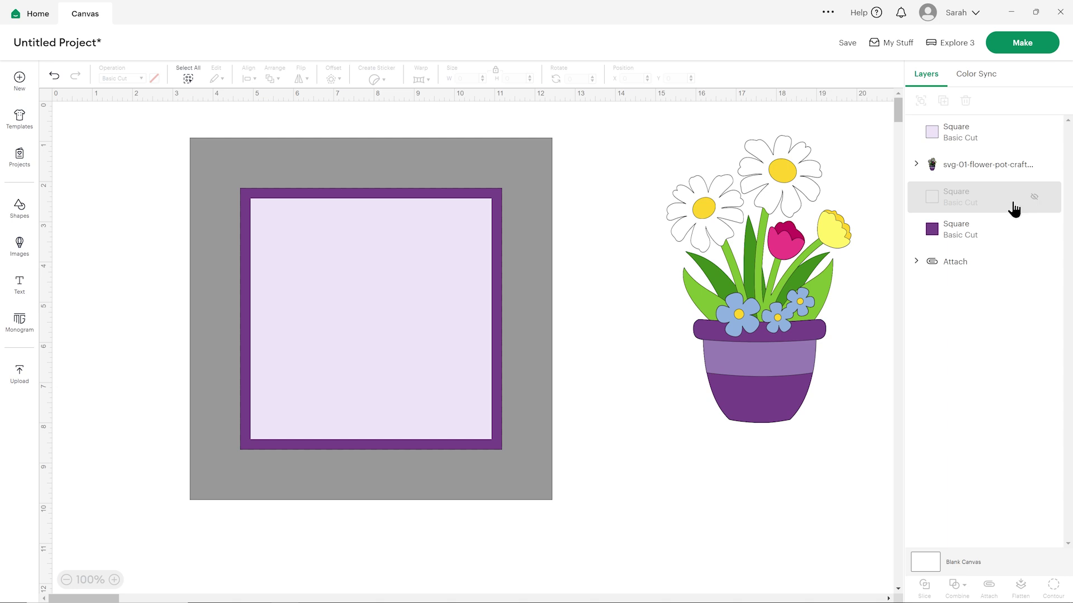
Step: Change the visible lavender square copy's operation to Score
{"action": "left_click", "coordinate": [973, 144]}
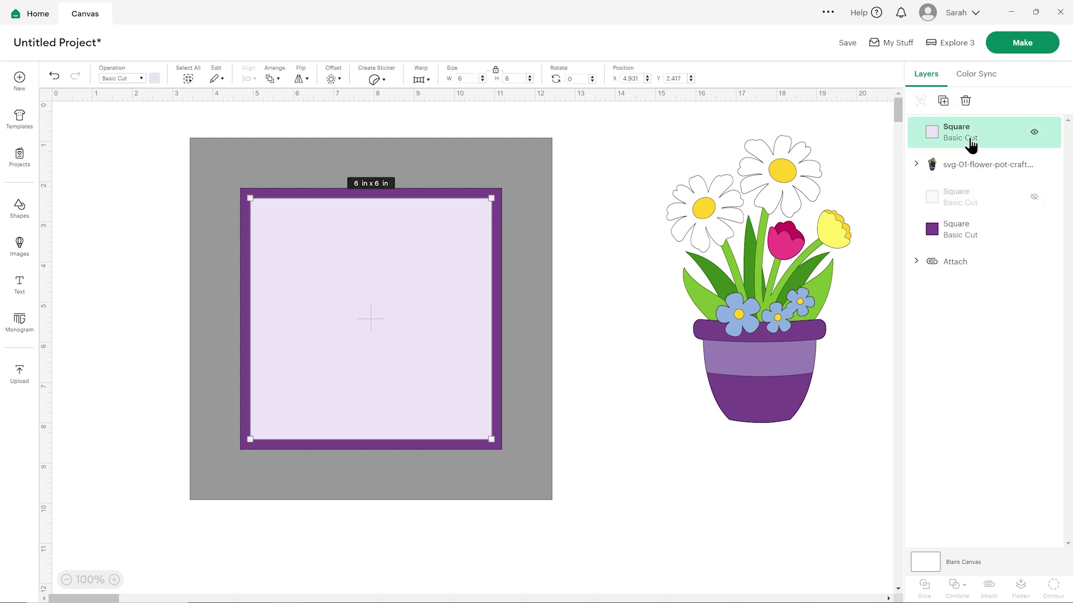
{"action": "left_click", "coordinate": [127, 79]}
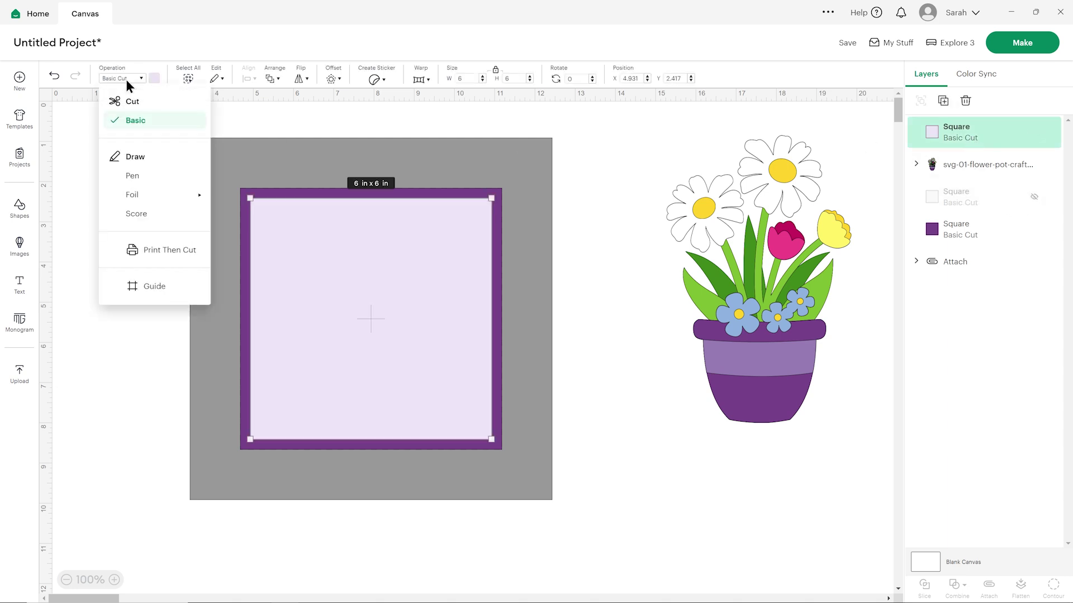
{"action": "left_click", "coordinate": [142, 215]}
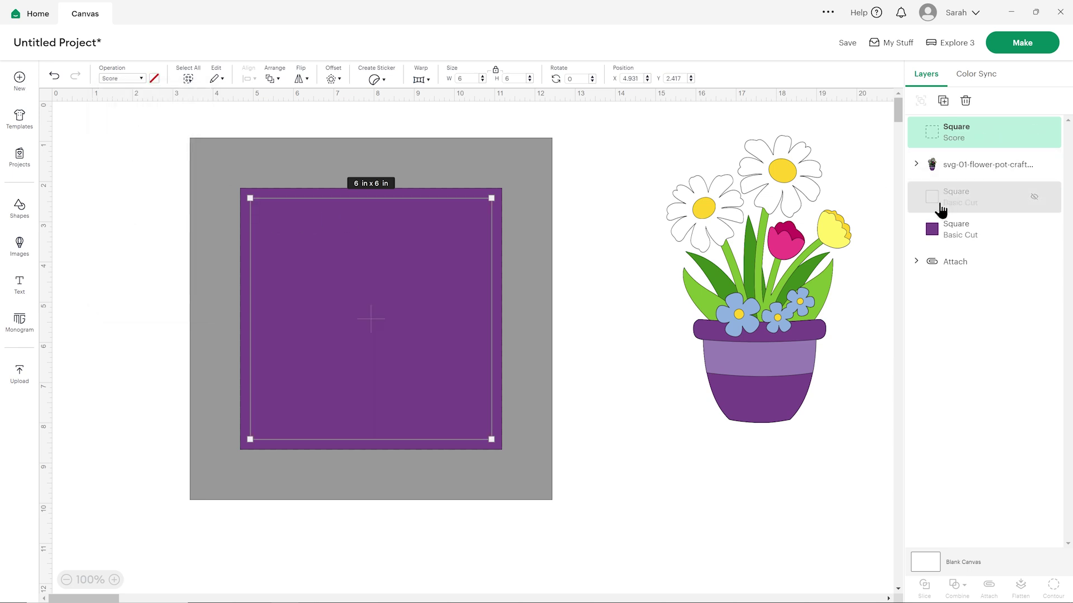
Step: Attach the 6-inch score square to the 6.5-inch purple square
{"action": "left_click", "coordinate": [953, 239], "text": "shift"}
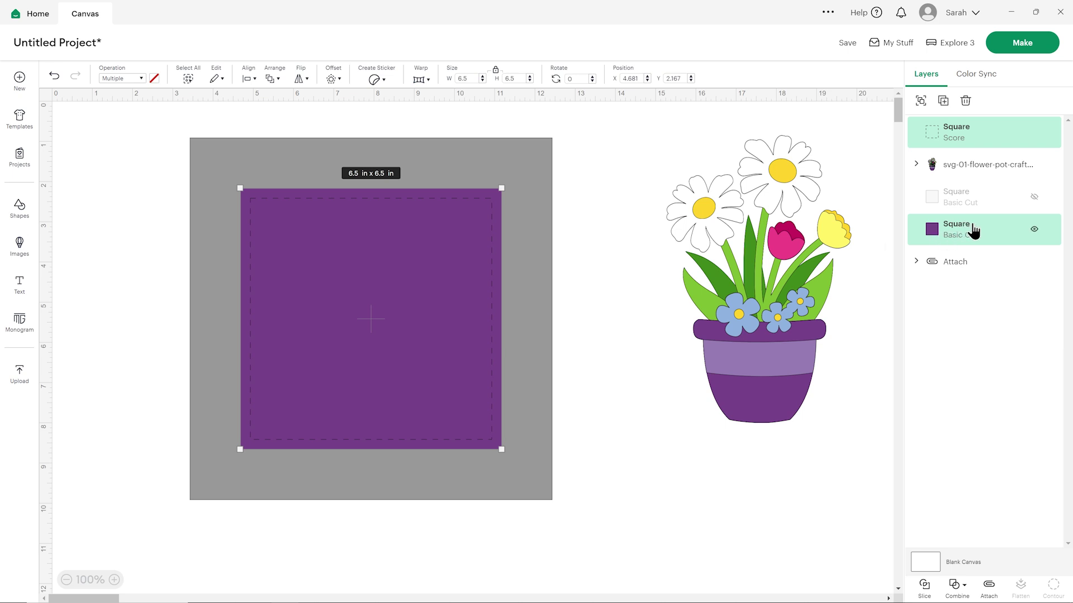
{"action": "left_click", "coordinate": [989, 587]}
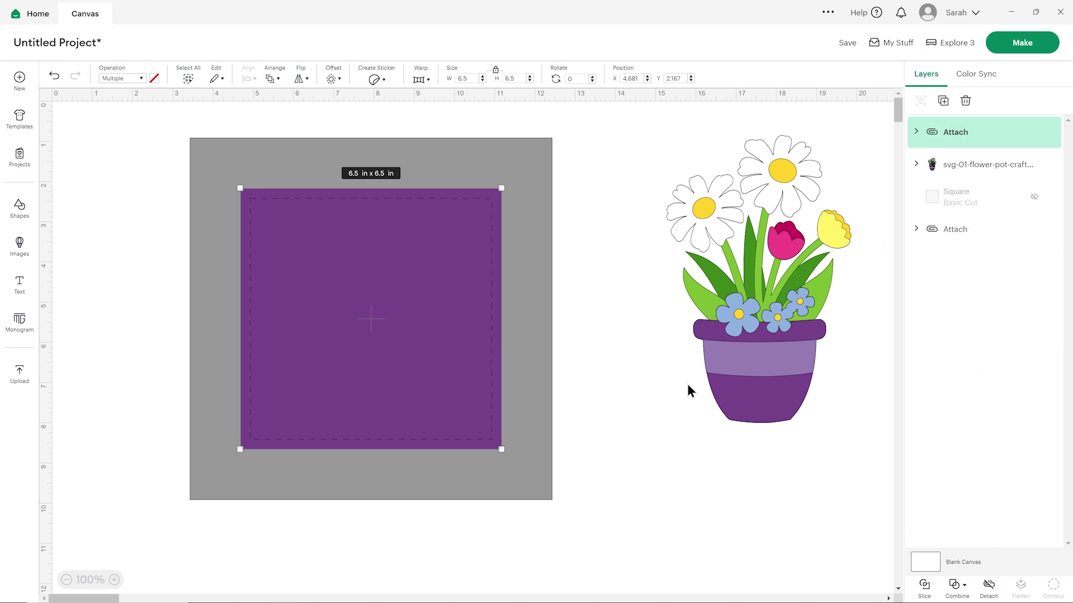
{"action": "left_click", "coordinate": [657, 380]}
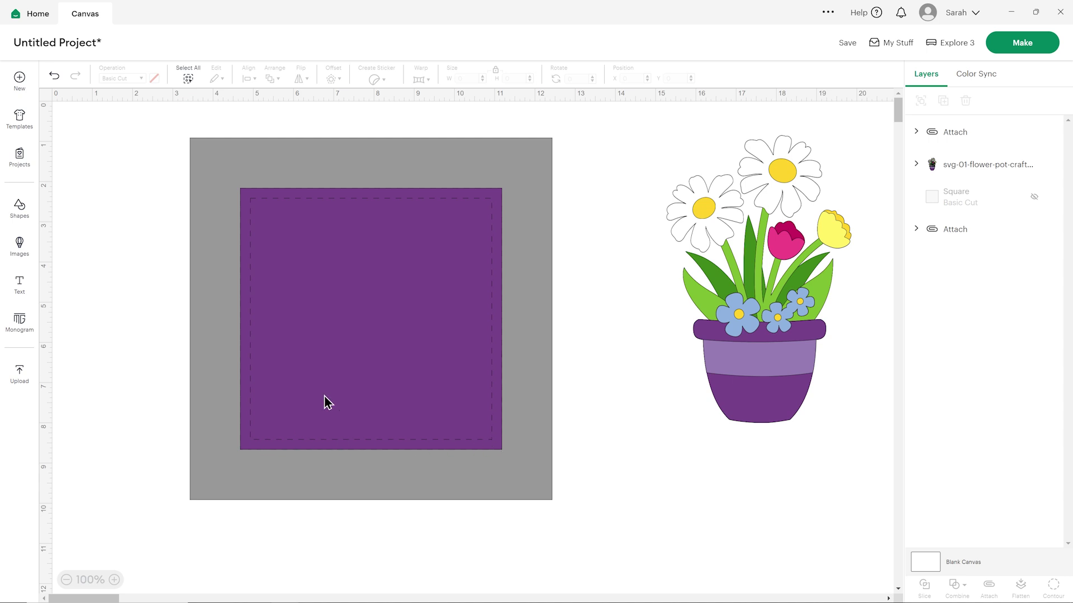
Step: Show the lavender square and reorder the attached purple square to sit directly beneath it
{"action": "left_click", "coordinate": [1034, 198]}
{"action": "left_click_drag", "start_coordinate": [967, 140], "coordinate": [972, 167]}
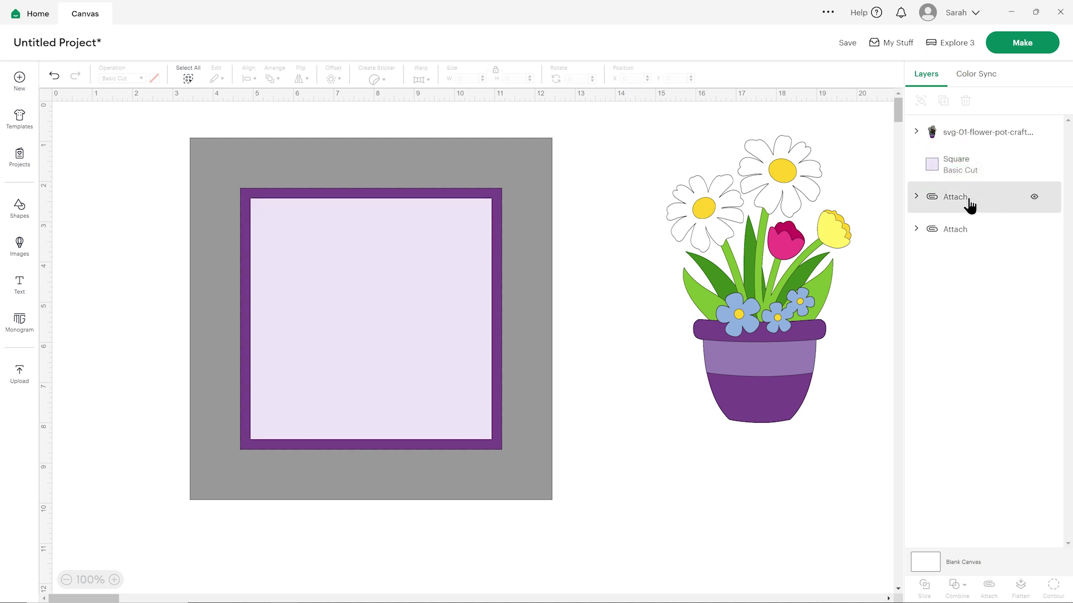
{"action": "left_click", "coordinate": [972, 183]}
Step: Try moving the lavender square aside, then undo the move
{"action": "mouse_move", "coordinate": [386, 261]}
{"action": "left_mouse_down"}
{"action": "mouse_move", "coordinate": [538, 299]}
{"action": "mouse_move", "coordinate": [426, 283]}
{"action": "mouse_move", "coordinate": [385, 260]}
{"action": "left_mouse_up"}
{"action": "left_click", "coordinate": [54, 76]}
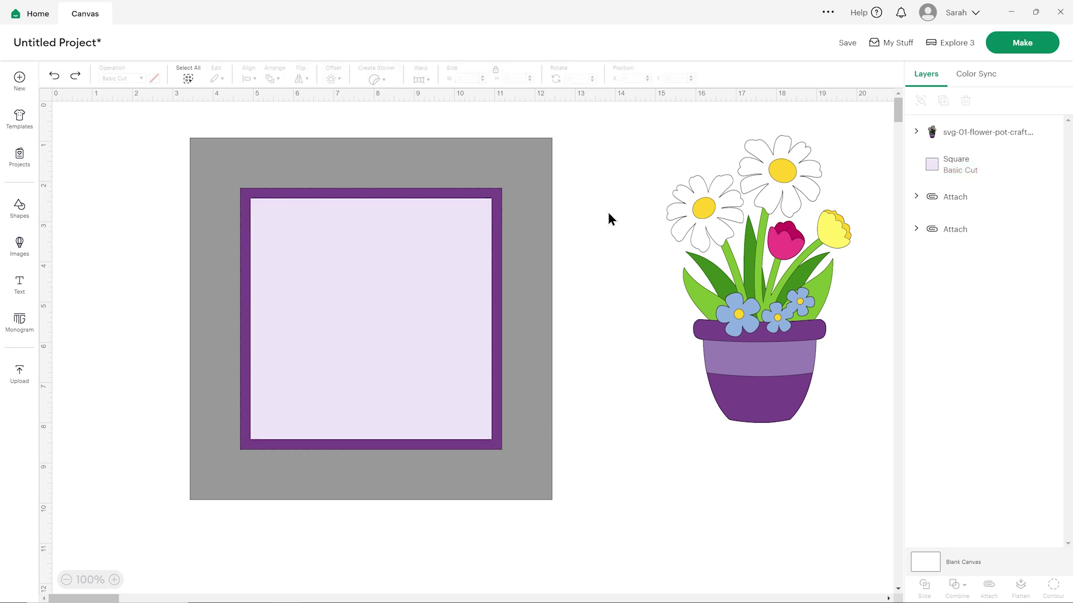
Step: Place the flower pot over the lavender square and scale it to about 3.63 x 5.65 in so it fits inside
{"action": "left_click_drag", "start_coordinate": [762, 280], "coordinate": [378, 317]}
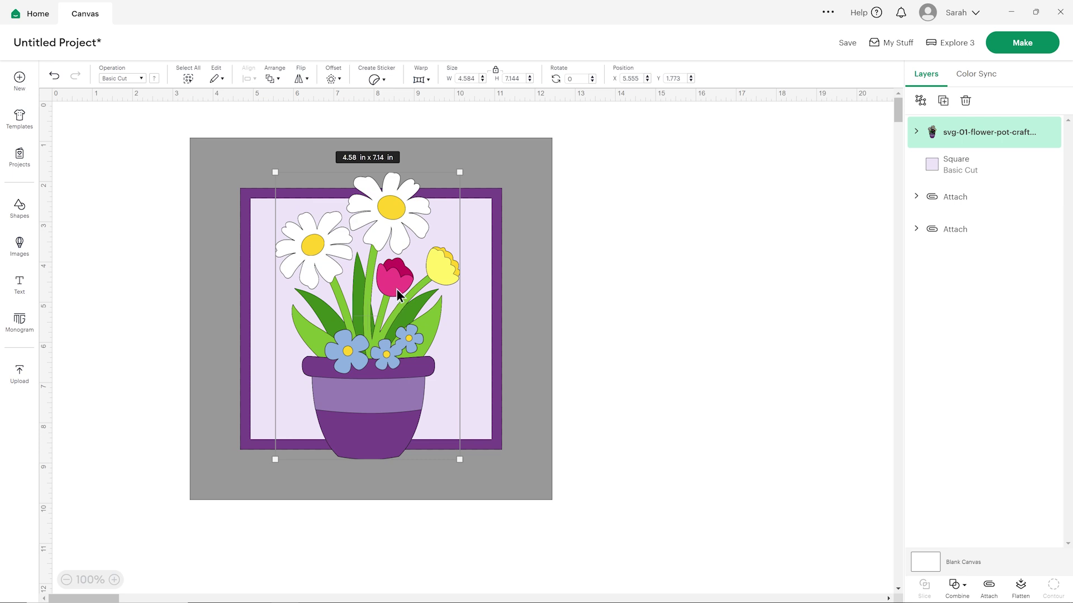
{"action": "left_click_drag", "start_coordinate": [459, 459], "coordinate": [424, 405]}
{"action": "left_click_drag", "start_coordinate": [383, 378], "coordinate": [401, 398]}
{"action": "left_click_drag", "start_coordinate": [442, 191], "coordinate": [440, 205]}
{"action": "left_click_drag", "start_coordinate": [390, 237], "coordinate": [388, 243]}
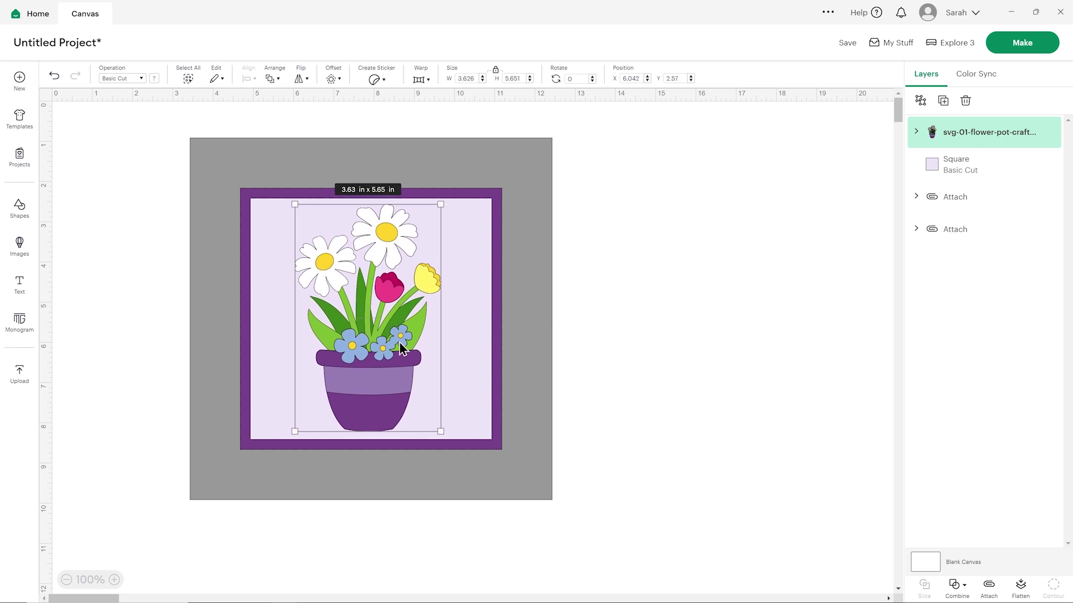
{"action": "left_click_drag", "start_coordinate": [385, 396], "coordinate": [384, 394]}
Step: Center the flower pot and all the background squares on one another
{"action": "left_click_drag", "start_coordinate": [185, 135], "coordinate": [547, 505]}
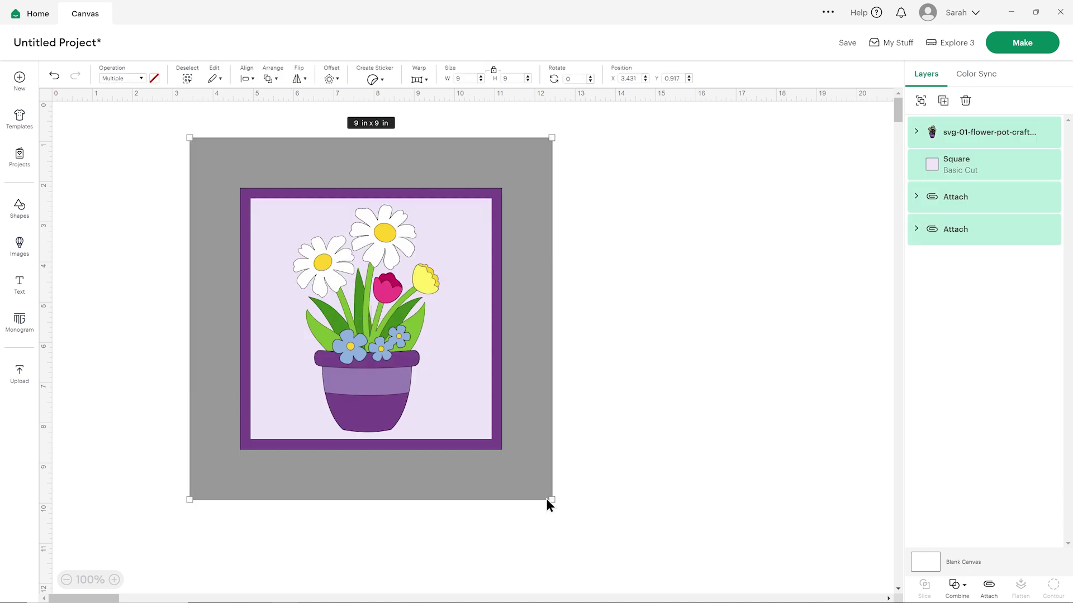
{"action": "left_click", "coordinate": [246, 81]}
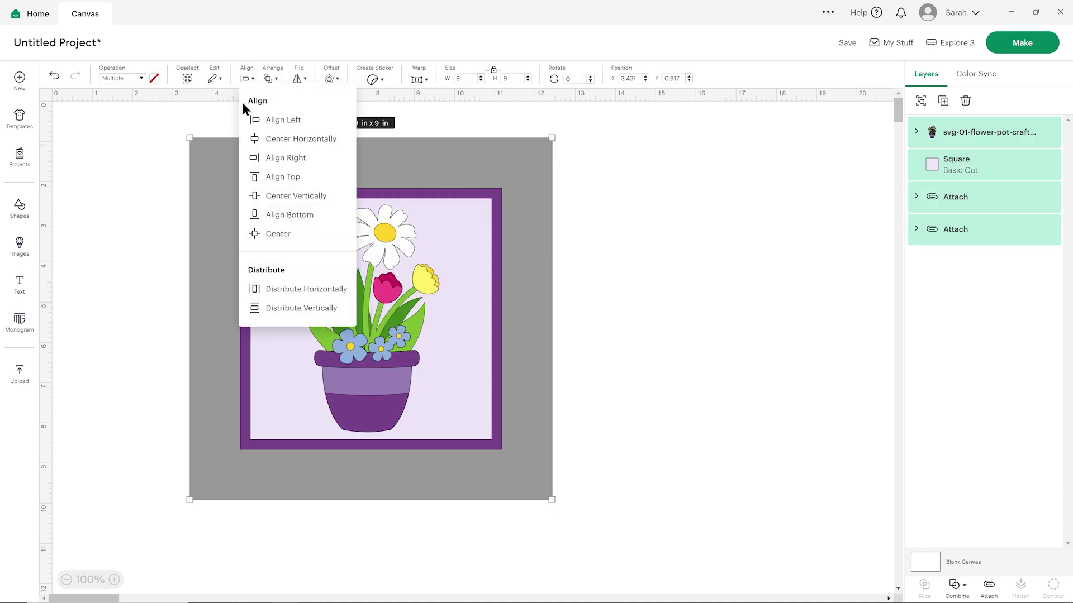
{"action": "left_click", "coordinate": [286, 236]}
{"action": "left_click", "coordinate": [585, 290]}
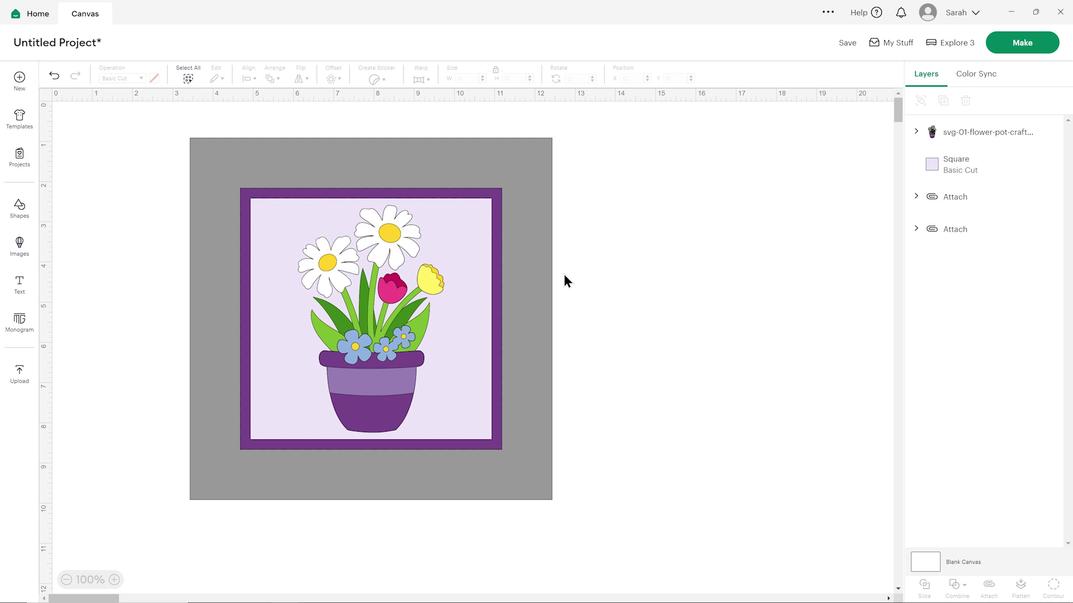
Step: Duplicate the dark green base layer of the flower pot in place as a separate layer
{"action": "left_click", "coordinate": [917, 134]}
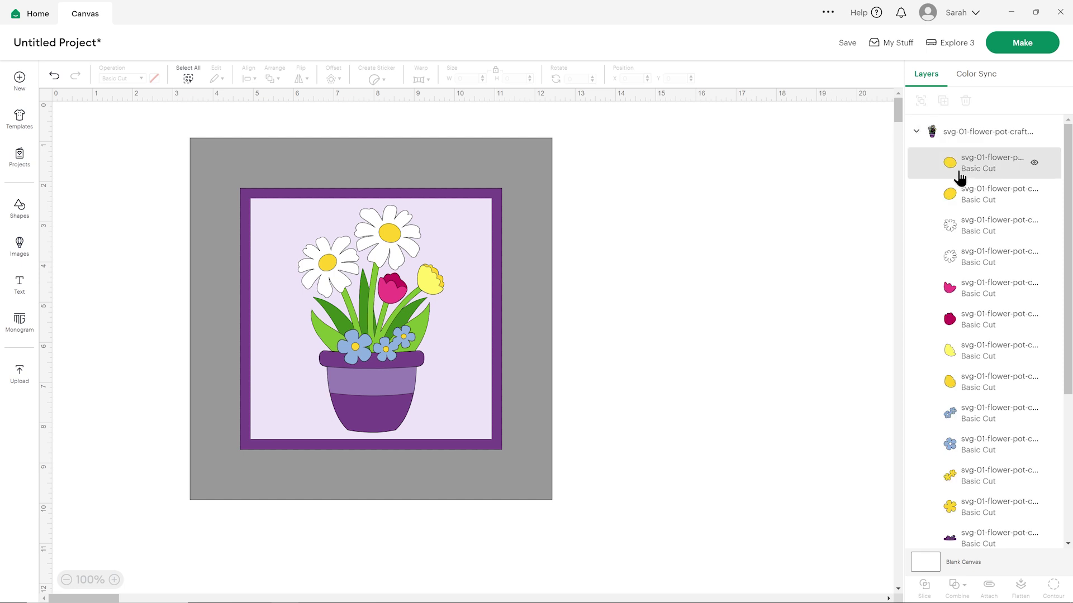
{"action": "scroll", "coordinate": [960, 293], "scroll_direction": "down", "scroll_amount": 5}
{"action": "left_click", "coordinate": [985, 435]}
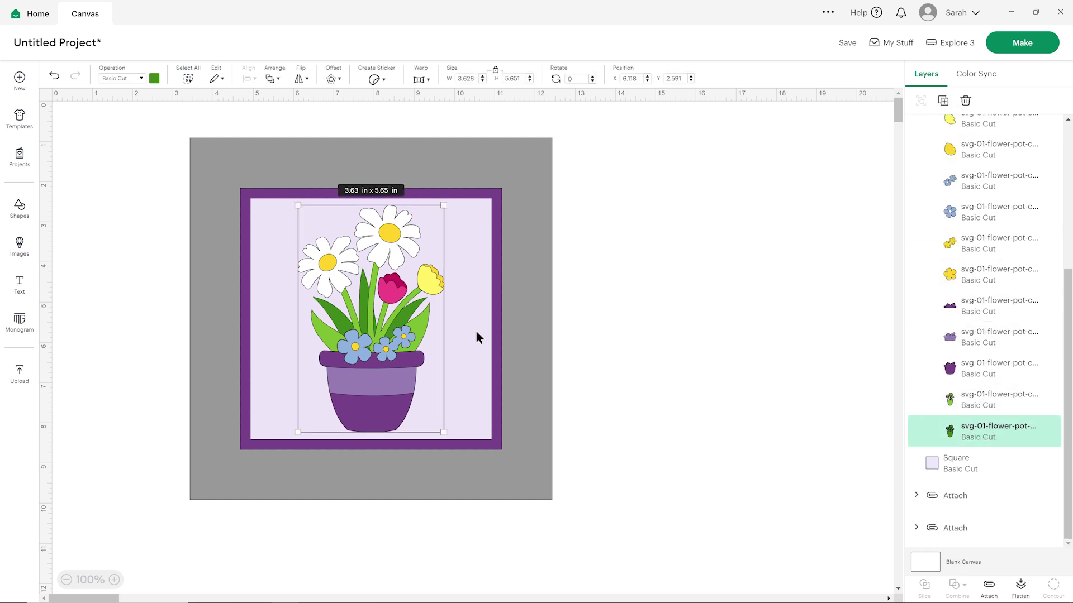
{"action": "left_click", "coordinate": [405, 319], "text": "alt"}
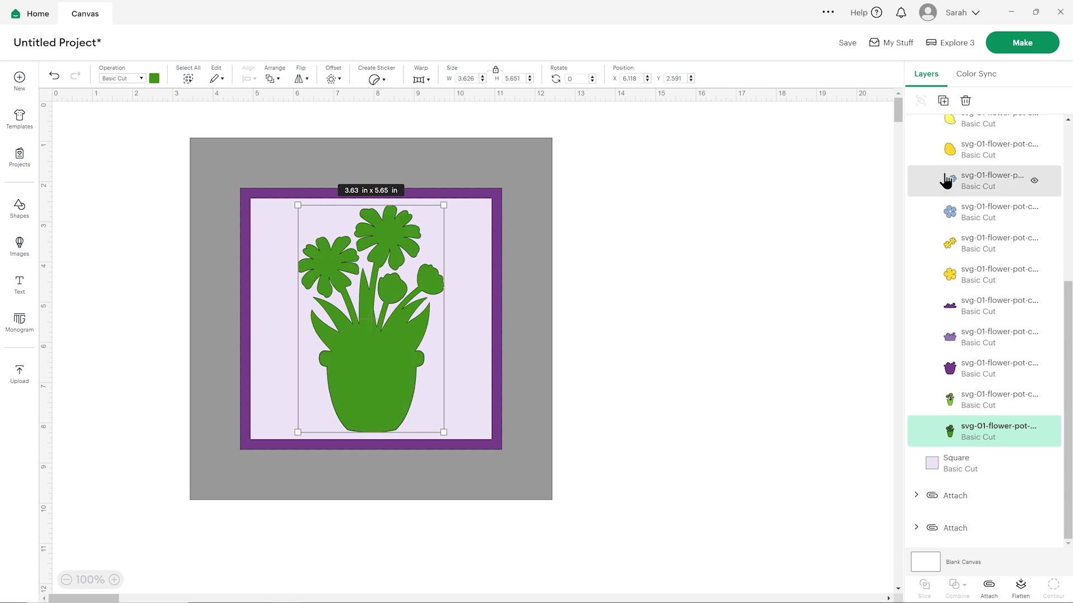
{"action": "scroll", "coordinate": [961, 213], "scroll_direction": "up", "scroll_amount": 5}
{"action": "left_click", "coordinate": [963, 143]}
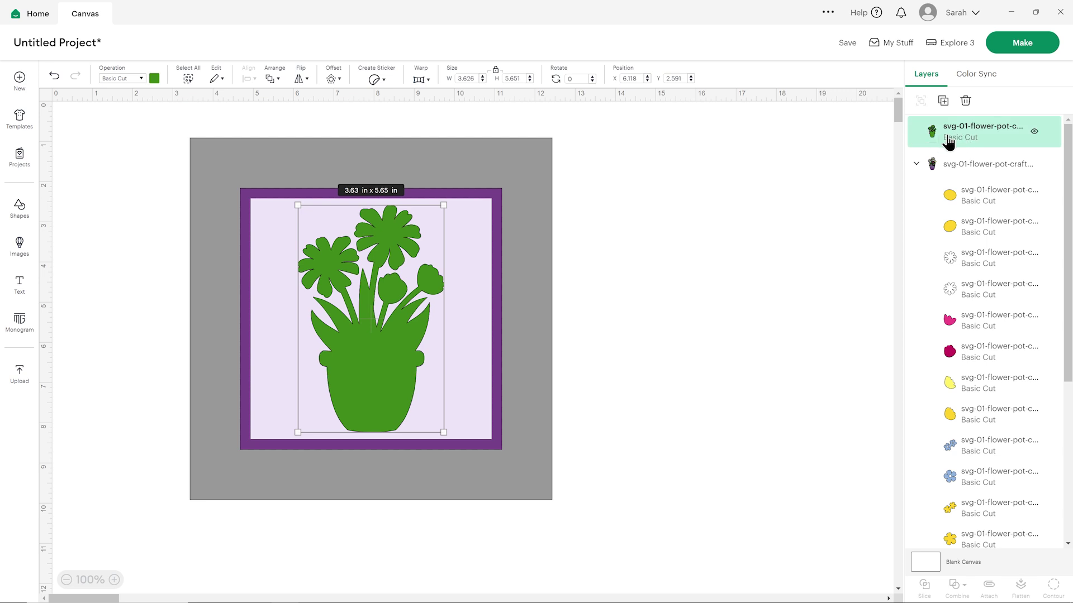
Step: Collapse the original flower pot group and hide it
{"action": "left_click", "coordinate": [916, 163]}
{"action": "left_click", "coordinate": [1034, 166]}
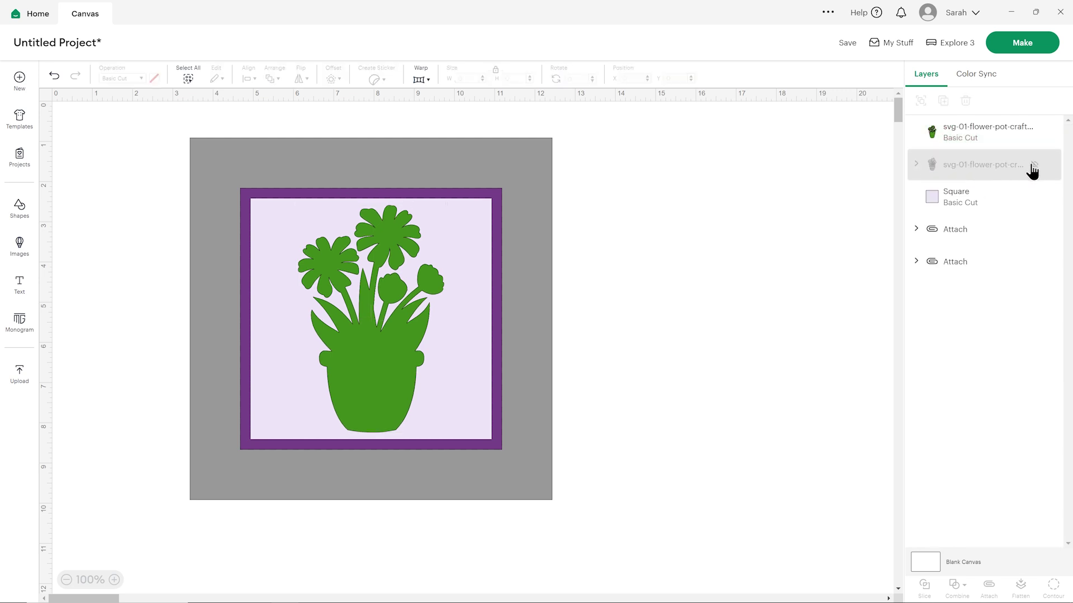
Step: Change the dark green flower pot copy's operation to Score and attach it to the 6-inch lavender square
{"action": "left_click", "coordinate": [409, 332]}
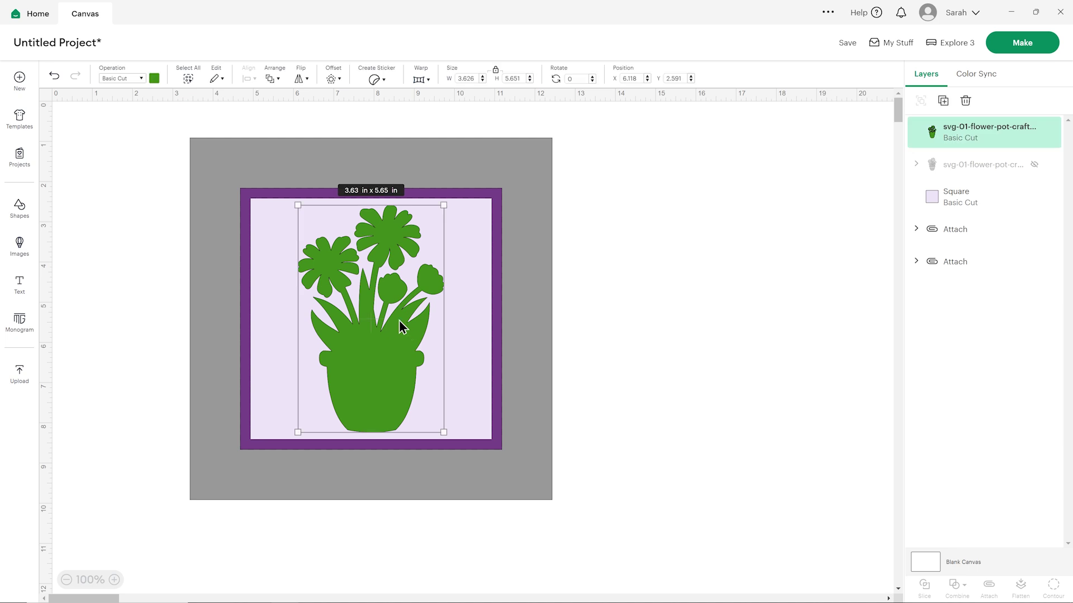
{"action": "left_click", "coordinate": [137, 78]}
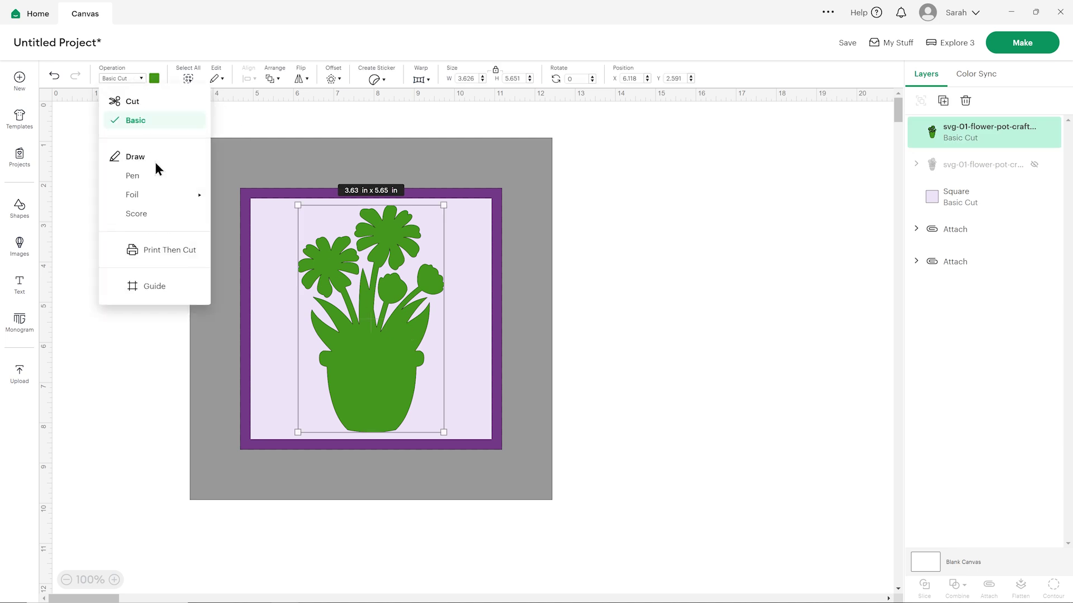
{"action": "left_click", "coordinate": [156, 215]}
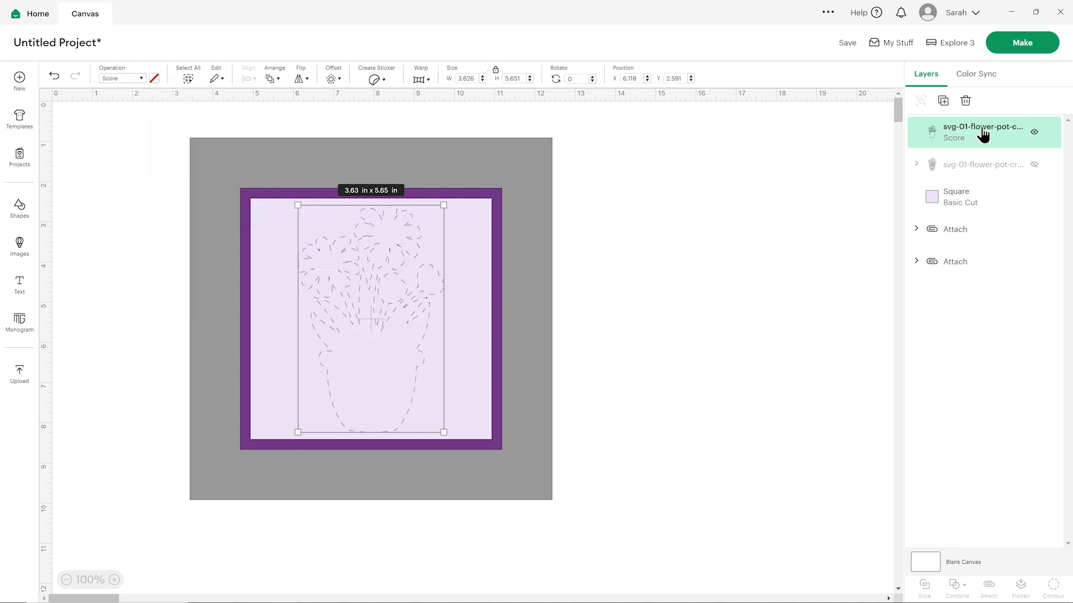
{"action": "left_click", "coordinate": [919, 205], "text": "shift"}
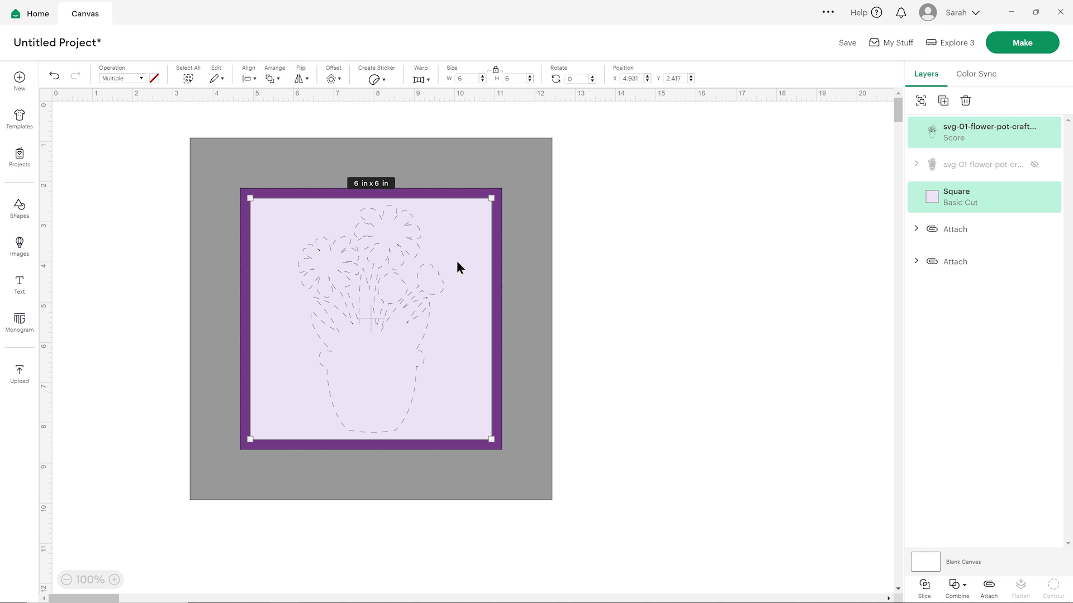
{"action": "left_click", "coordinate": [993, 577]}
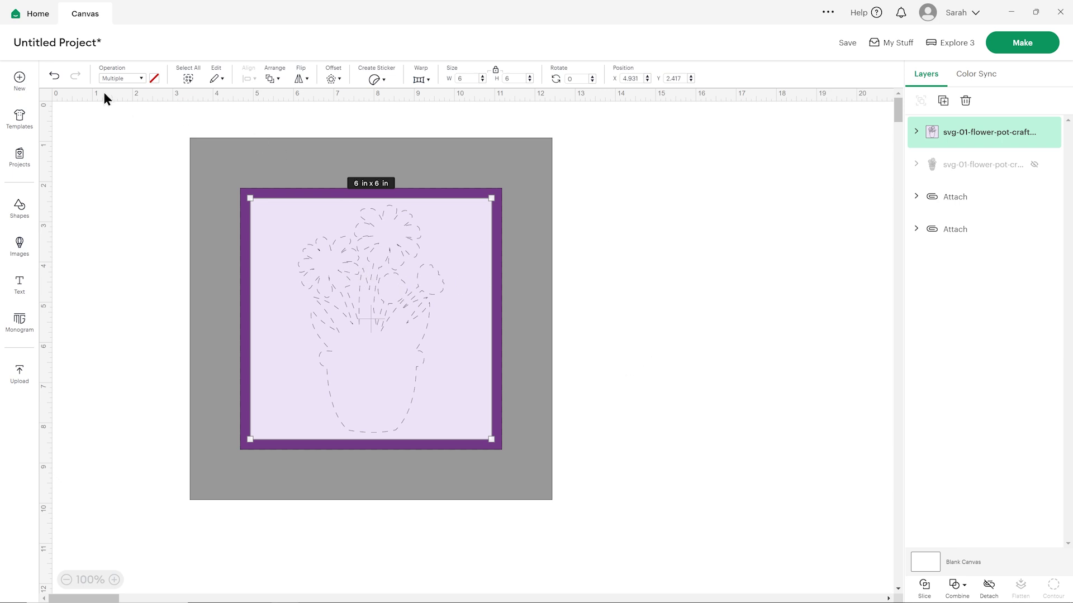
Step: Undo attaching the flower pot score outline to the lavender square, and delete the outline
{"action": "left_click", "coordinate": [54, 75]}
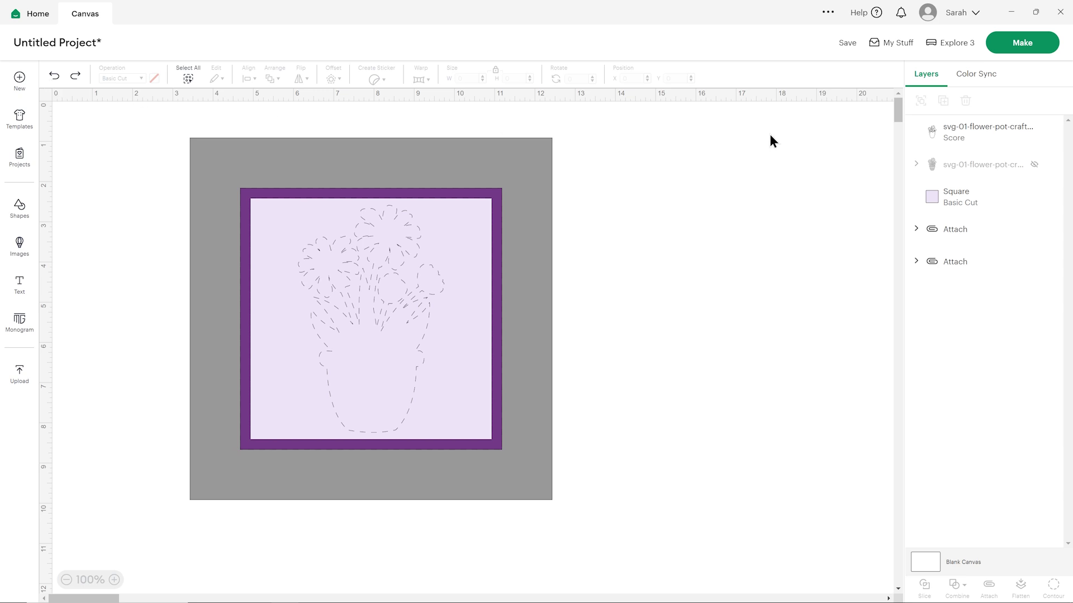
{"action": "left_click", "coordinate": [932, 136]}
{"action": "left_click", "coordinate": [965, 101]}
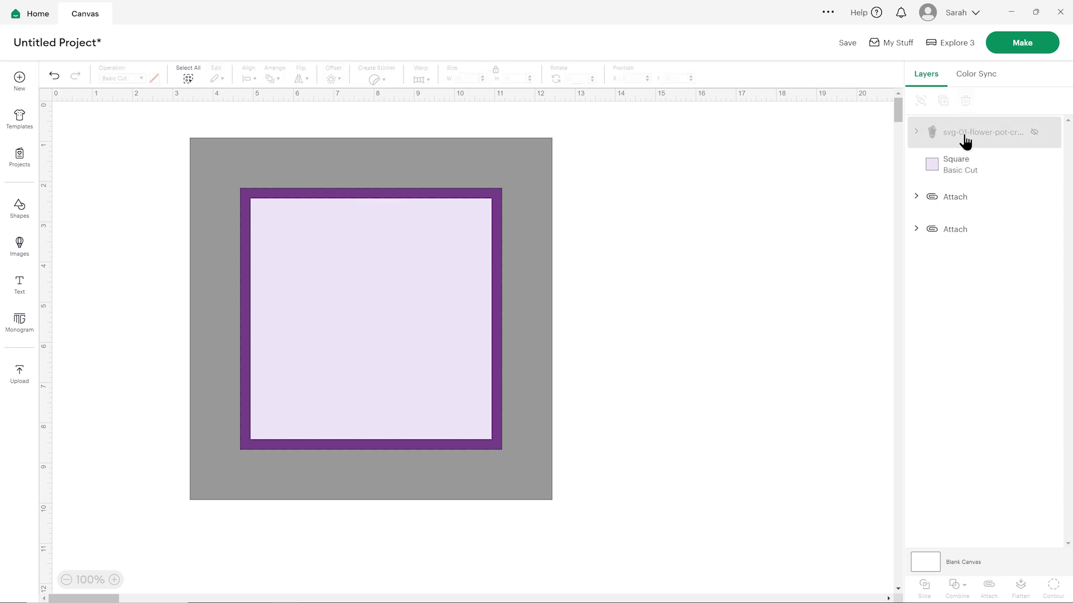
Step: Hide the flower pot group and the lavender square, leaving the purple and gray squares displayed
{"action": "left_click", "coordinate": [1034, 133]}
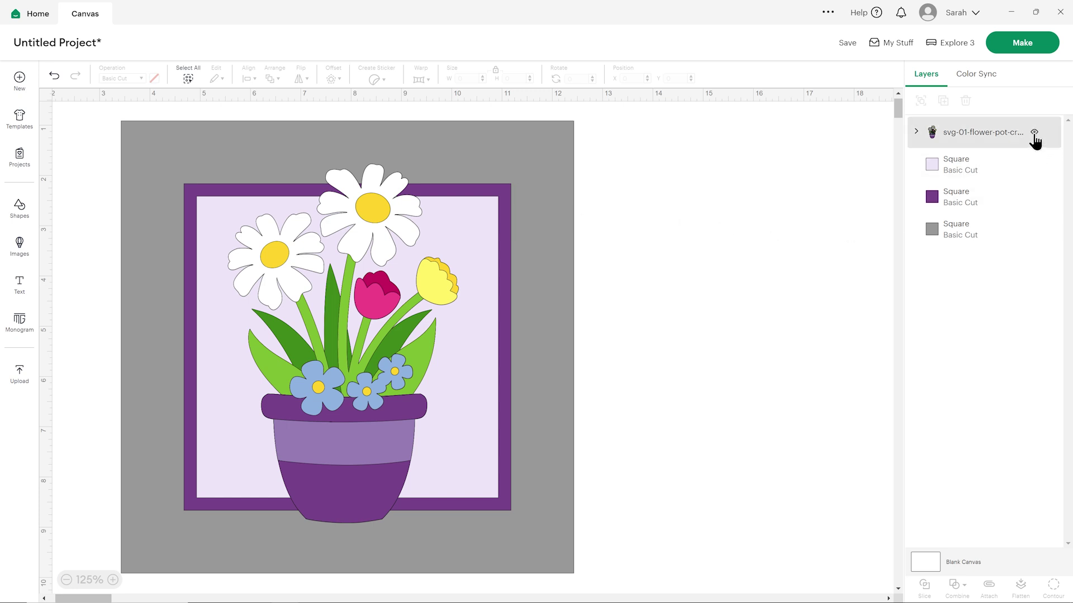
{"action": "left_click", "coordinate": [1034, 133]}
{"action": "left_click", "coordinate": [1034, 165]}
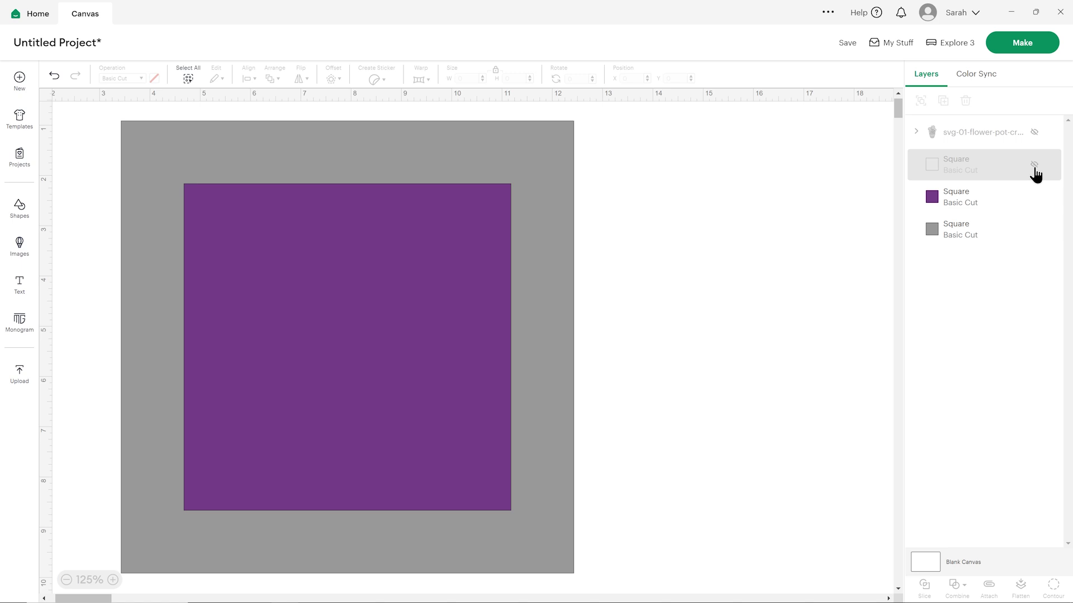
Step: Insert a score line shape, place it in the empty canvas beside the gray square, and set its height to 1 inch
{"action": "left_click", "coordinate": [26, 219]}
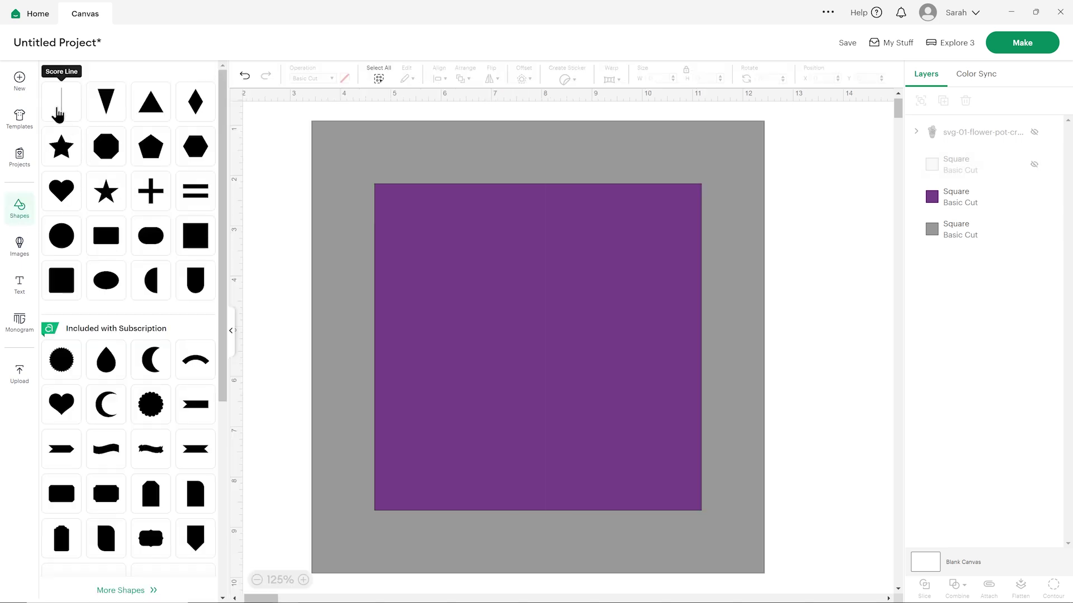
{"action": "left_click", "coordinate": [57, 113]}
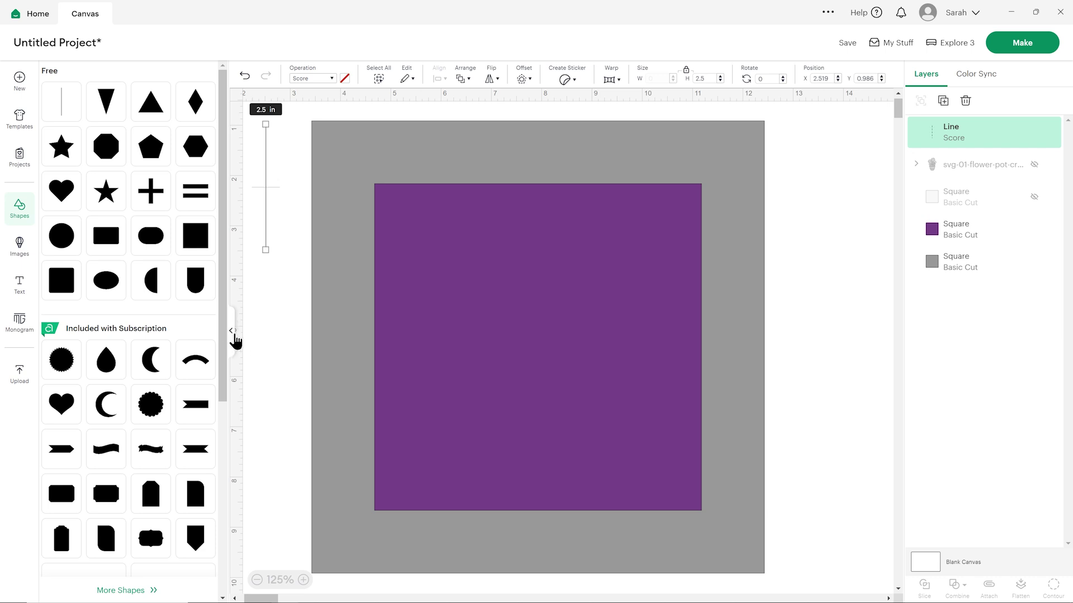
{"action": "left_click", "coordinate": [230, 333]}
{"action": "left_click_drag", "start_coordinate": [89, 196], "coordinate": [679, 280]}
{"action": "left_click", "coordinate": [509, 78]}
{"action": "key", "text": "Return"}
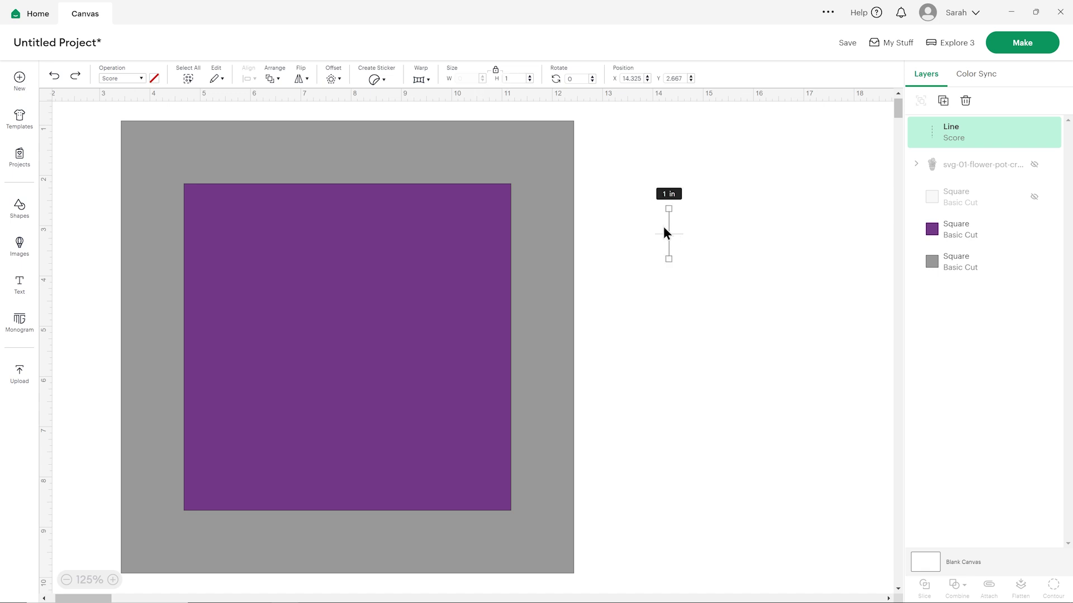
Step: Change the 1-inch line's operation to Basic Cut
{"action": "left_click", "coordinate": [116, 79]}
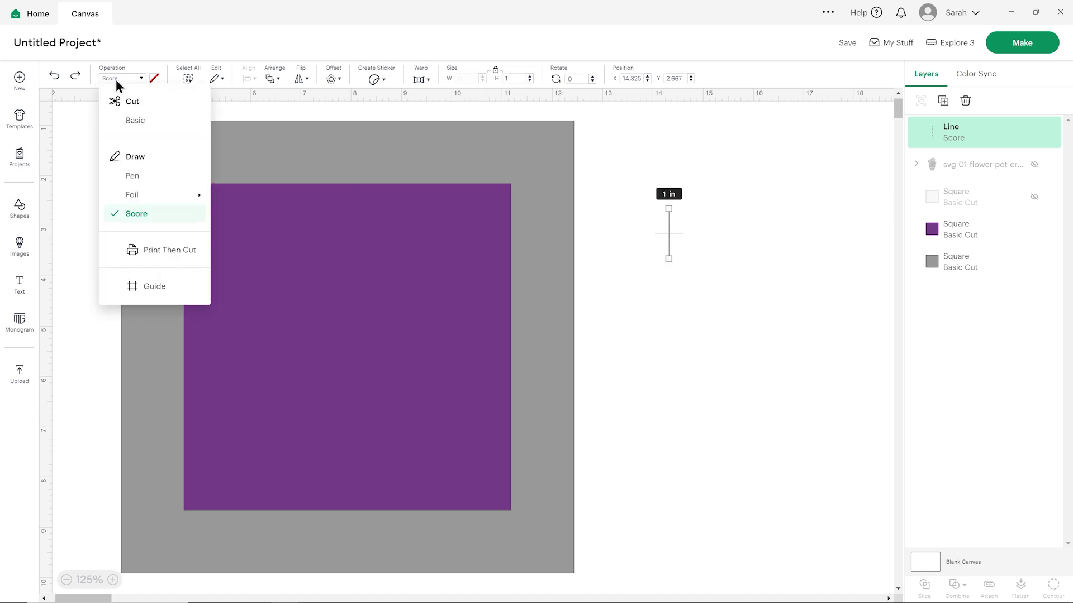
{"action": "left_click", "coordinate": [140, 122]}
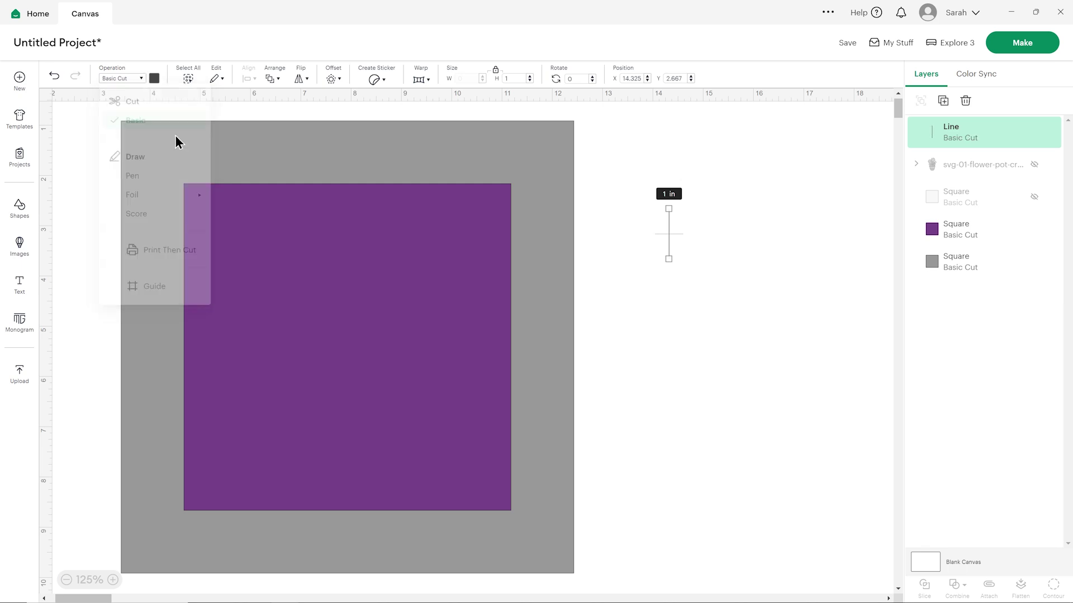
{"action": "left_click", "coordinate": [731, 292]}
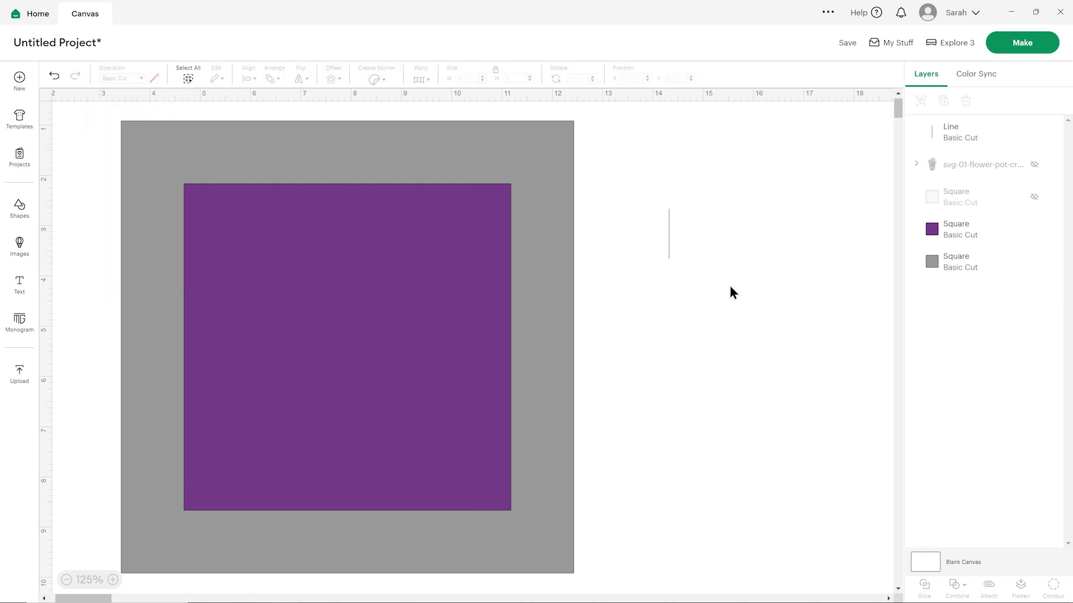
Step: Duplicate the vertical line, rotate the copy to 90 degrees, and place it beside the original
{"action": "left_click", "coordinate": [668, 224]}
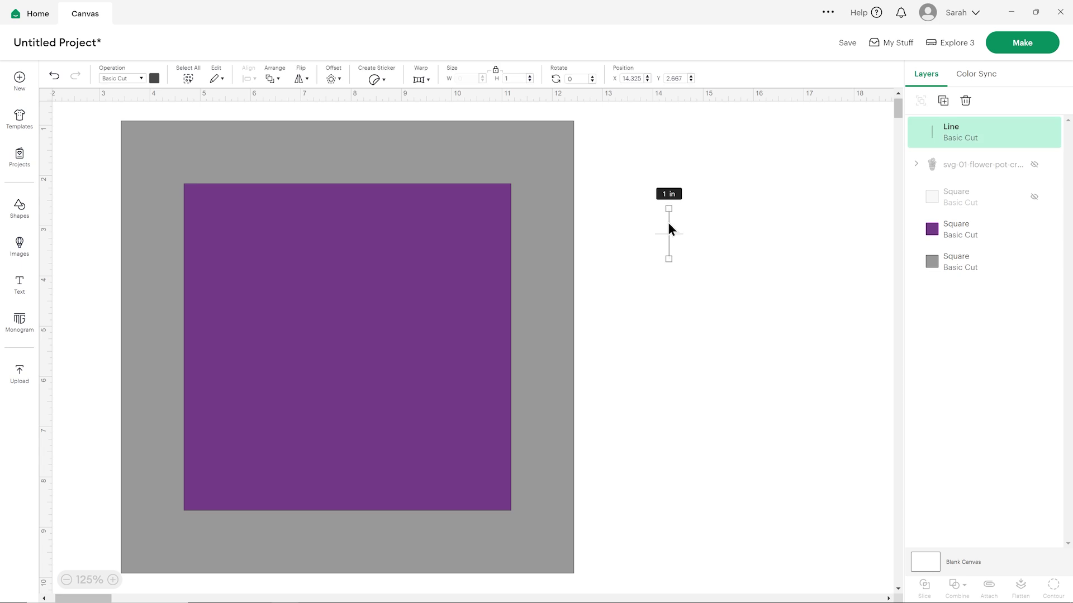
{"action": "left_click", "coordinate": [944, 101]}
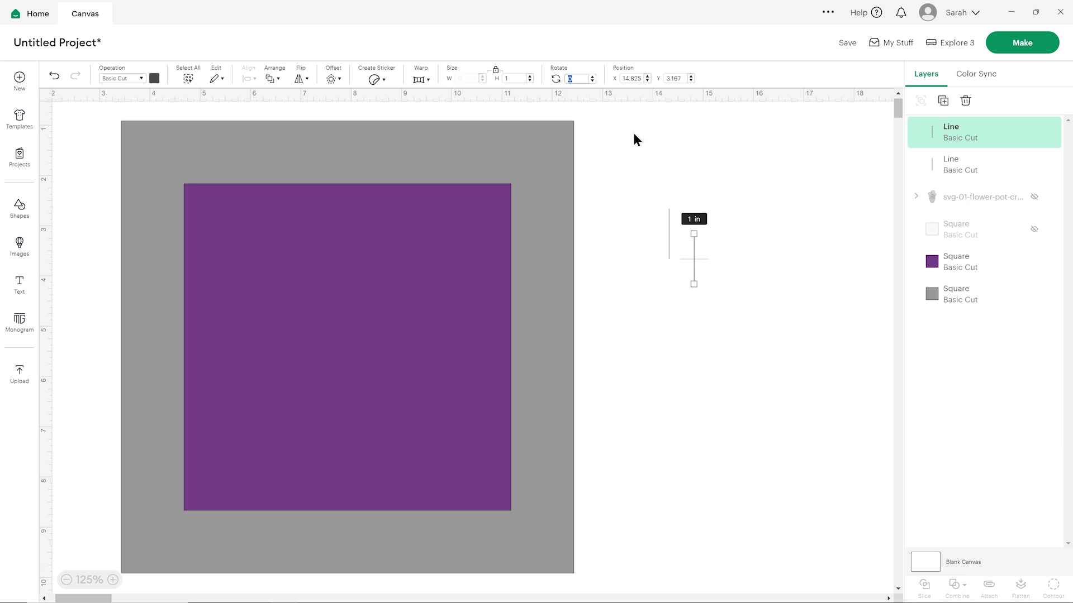
{"action": "type", "text": "90"}
{"action": "key", "text": "Return"}
{"action": "left_click", "coordinate": [710, 158]}
{"action": "left_click_drag", "start_coordinate": [711, 261], "coordinate": [731, 224]}
{"action": "left_click", "coordinate": [751, 310]}
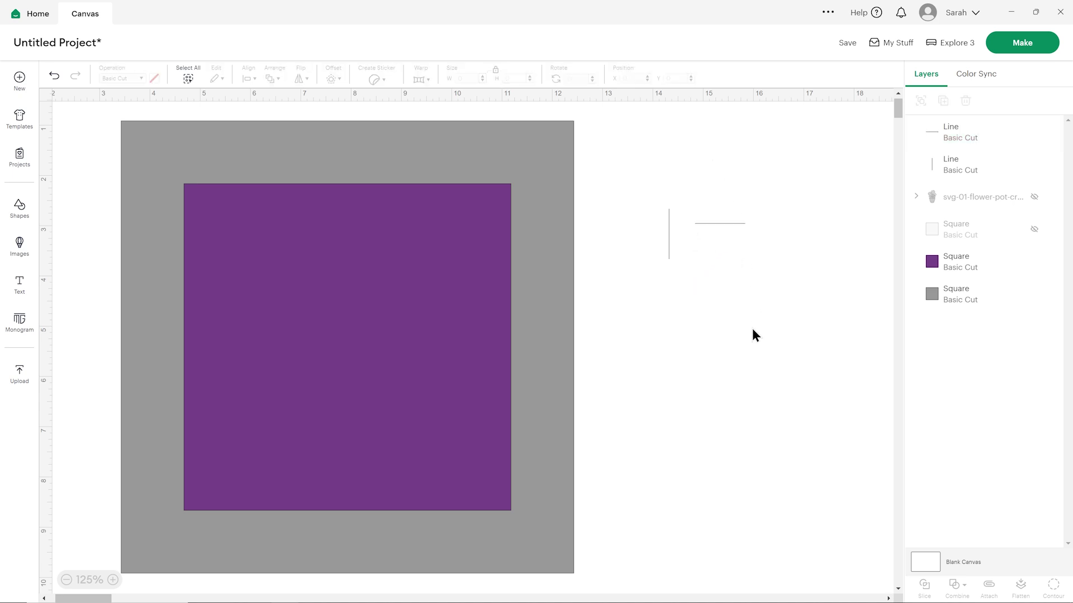
Step: Align the horizontal and vertical lines by their left and top edges to form a corner mark
{"action": "left_click_drag", "start_coordinate": [644, 187], "coordinate": [774, 269]}
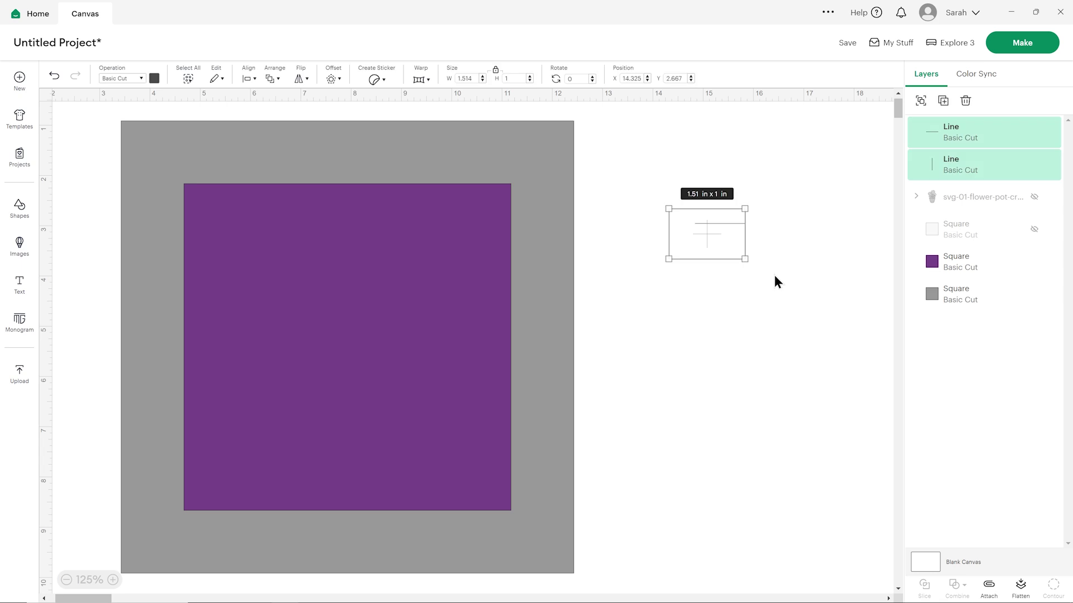
{"action": "left_click", "coordinate": [249, 80]}
{"action": "left_click", "coordinate": [273, 120]}
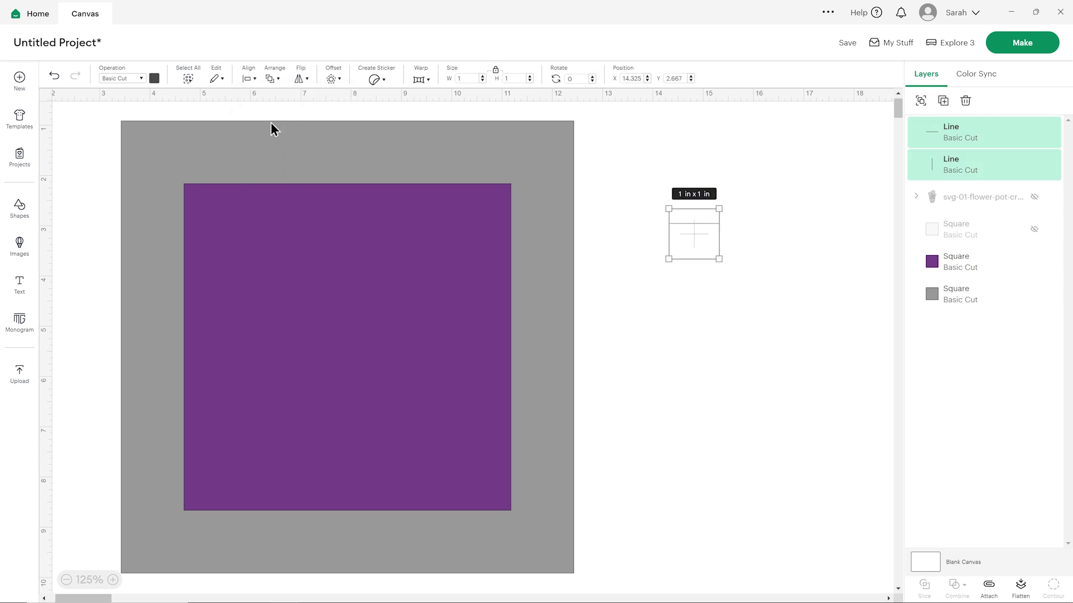
{"action": "left_click", "coordinate": [248, 80]}
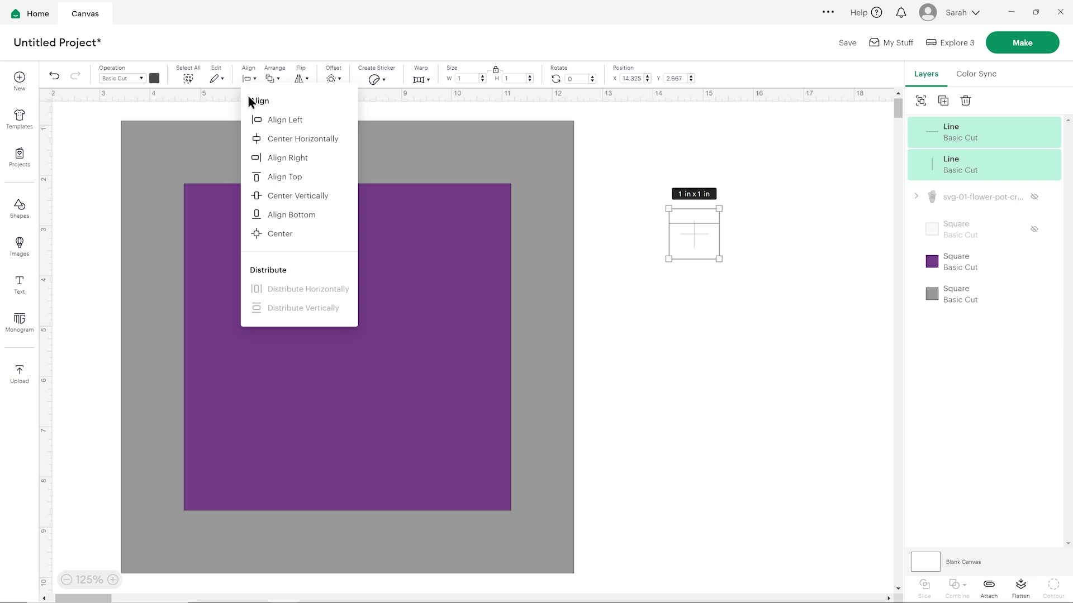
{"action": "left_click", "coordinate": [288, 194]}
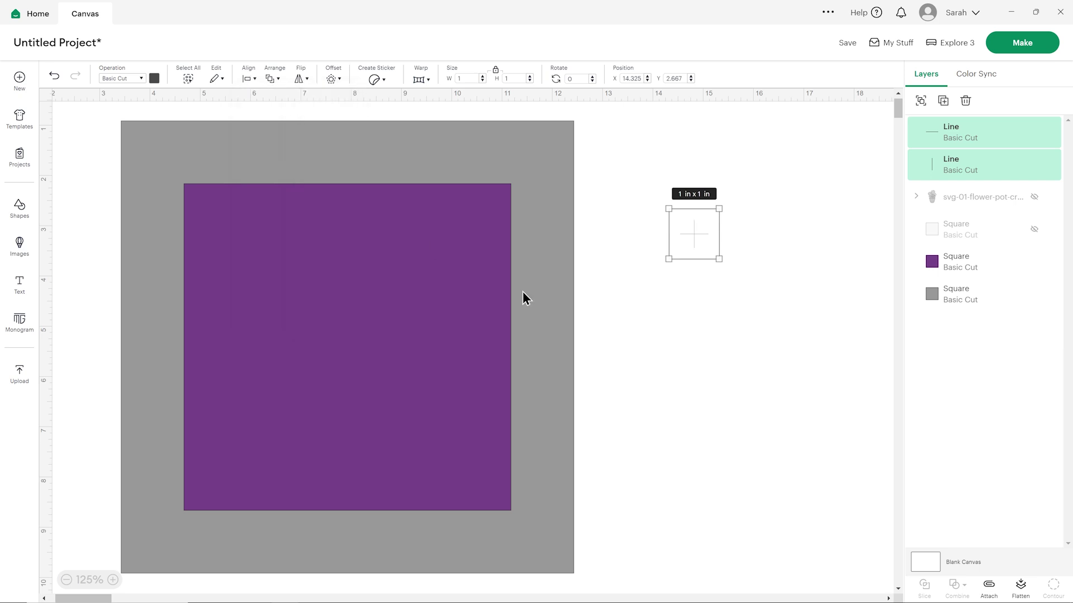
{"action": "left_click", "coordinate": [843, 361]}
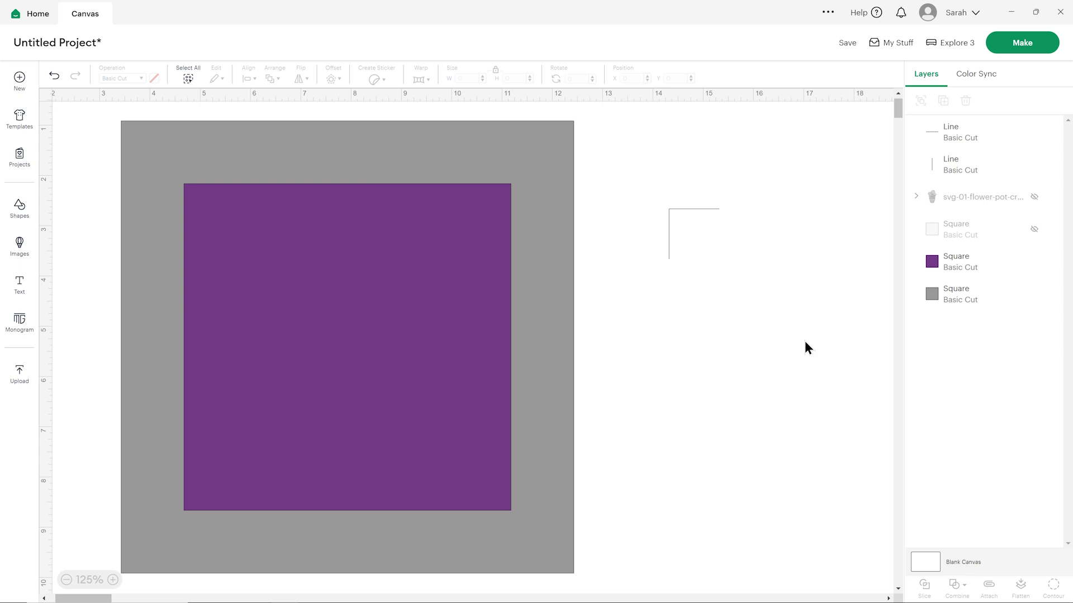
Step: Group the two aligned lines into a single corner mark
{"action": "left_click_drag", "start_coordinate": [639, 186], "coordinate": [753, 293]}
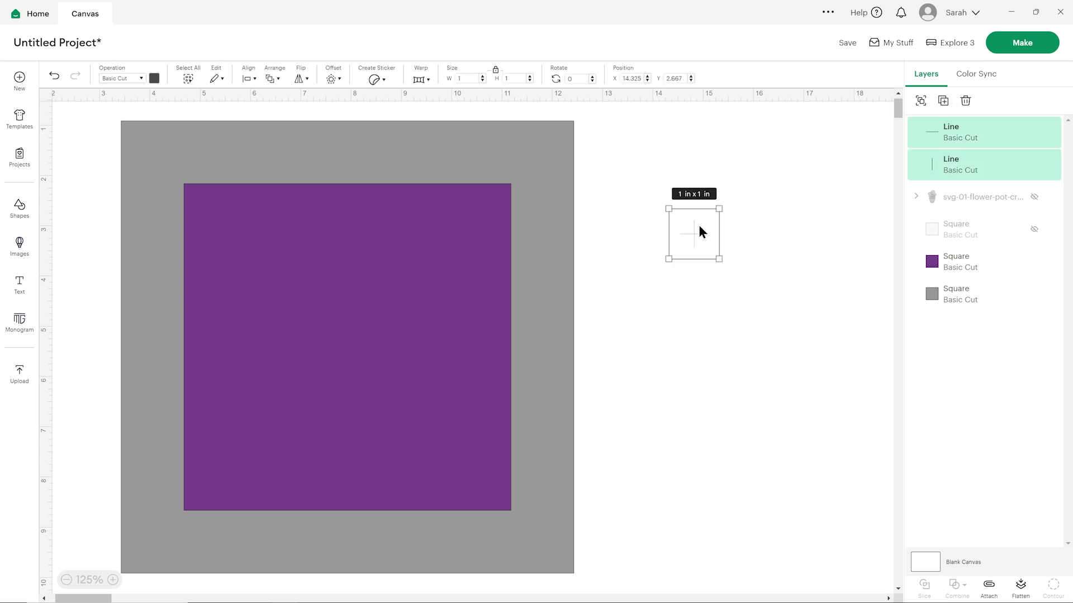
{"action": "left_click", "coordinate": [921, 109]}
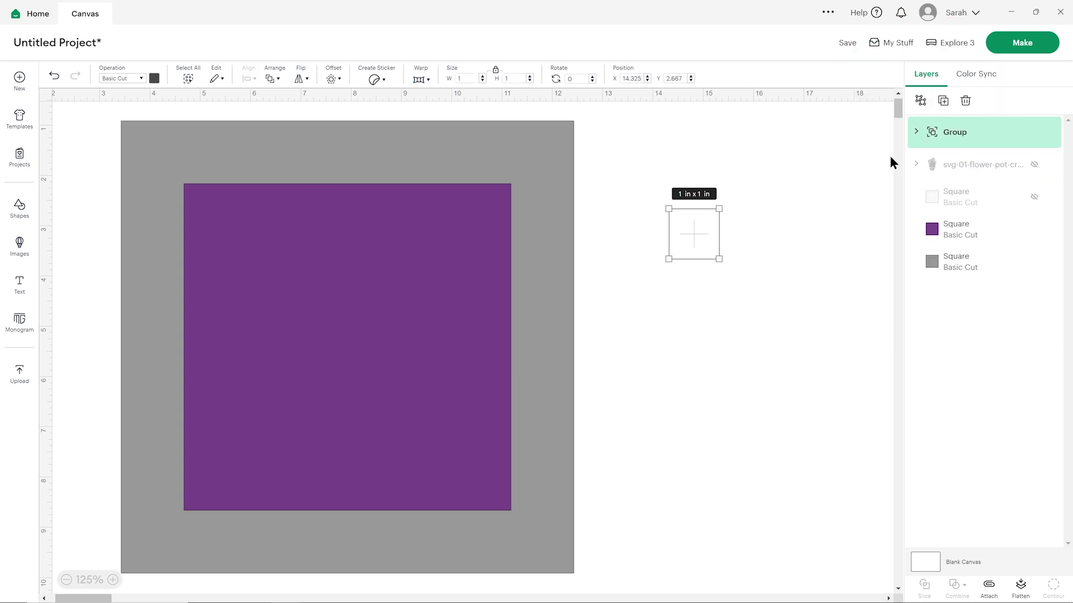
{"action": "left_click", "coordinate": [847, 201]}
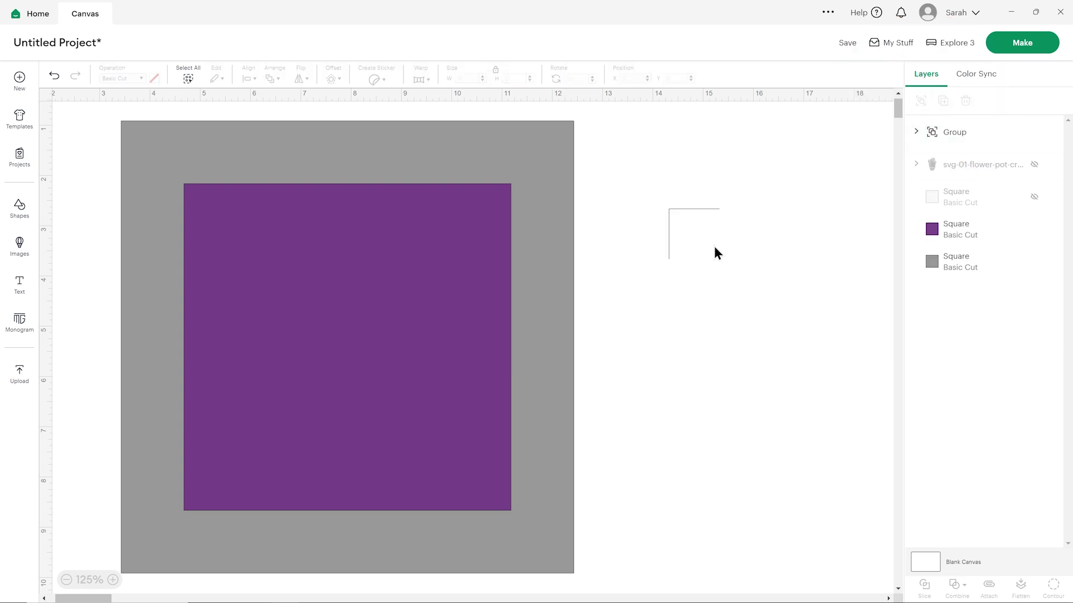
{"action": "left_click", "coordinate": [699, 213]}
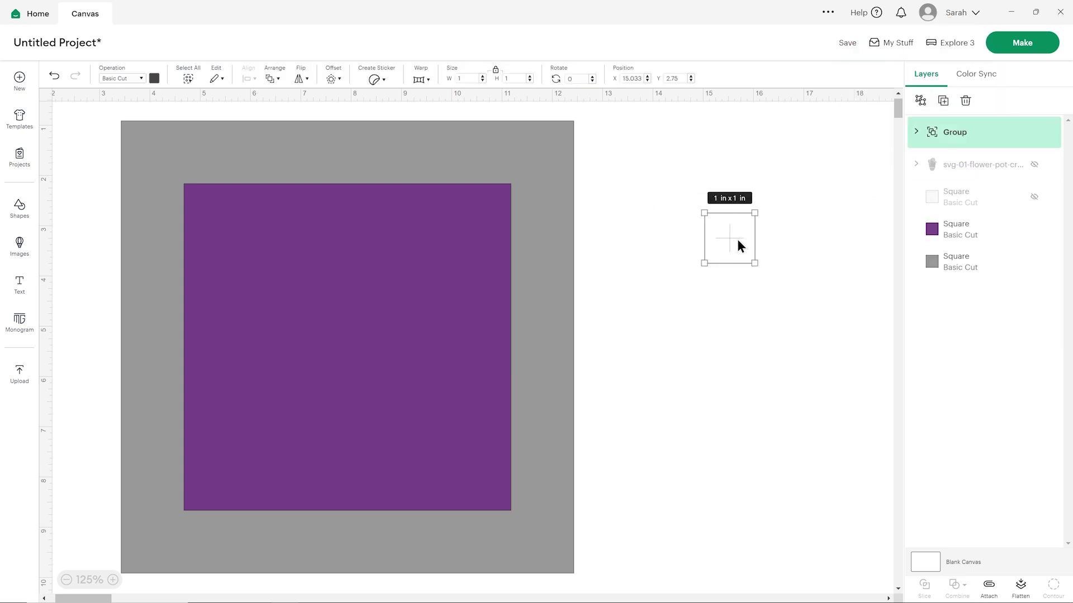
{"action": "left_click", "coordinate": [780, 253]}
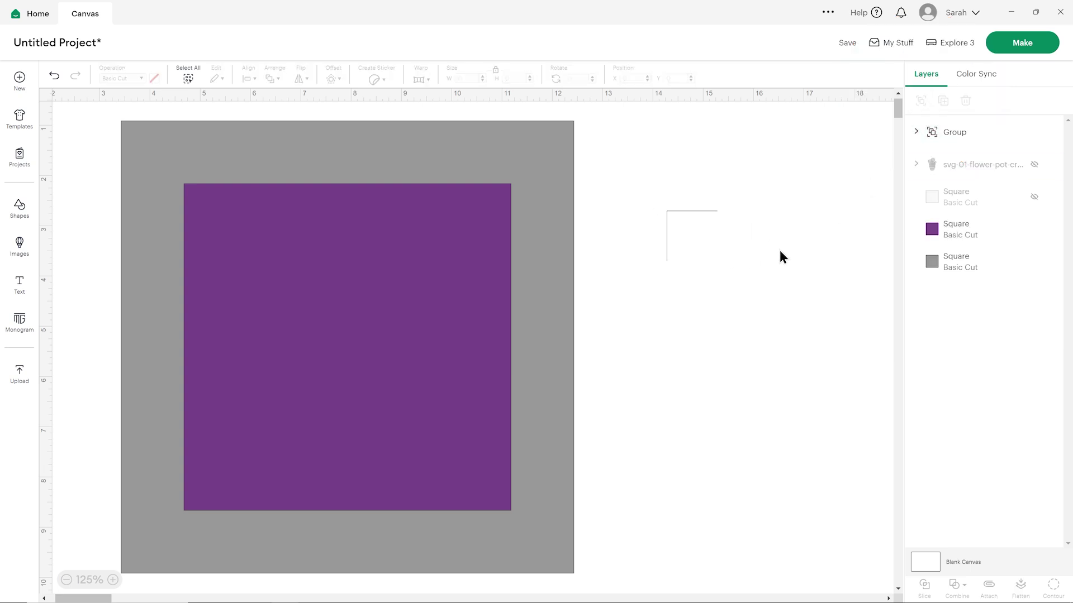
{"action": "left_click", "coordinate": [684, 209]}
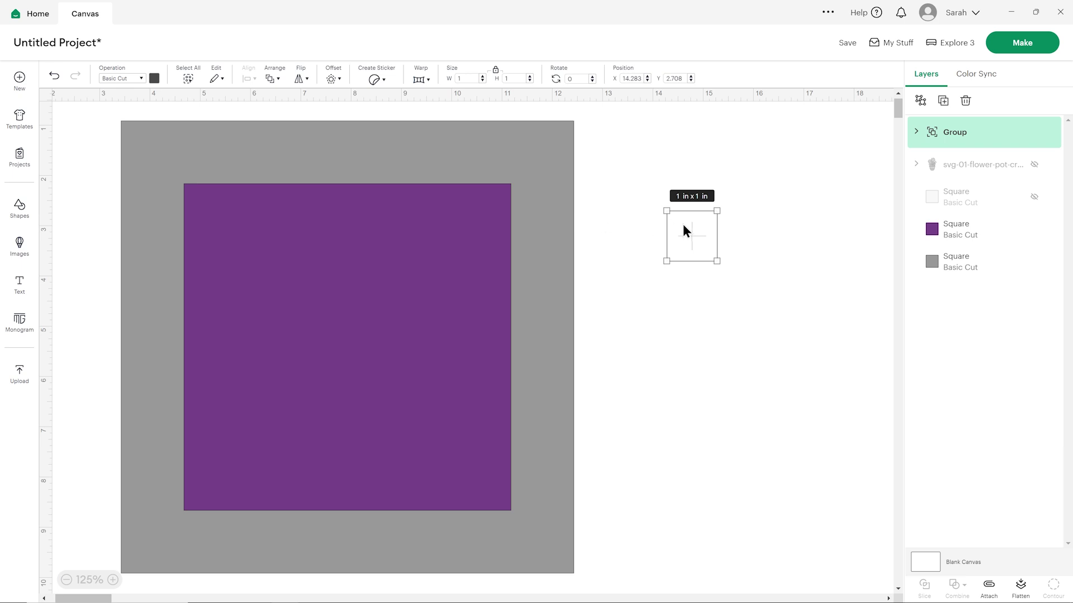
{"action": "left_click", "coordinate": [602, 212]}
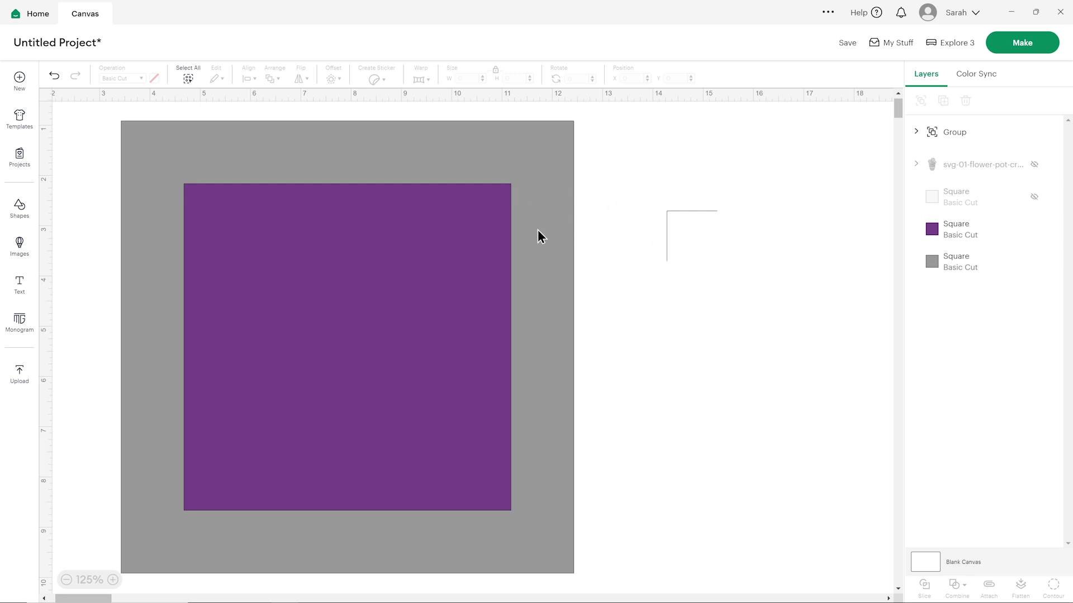
Step: Resize the grouped corner mark proportionally to a width of 0.25 inch
{"action": "left_click", "coordinate": [673, 223]}
{"action": "left_click", "coordinate": [453, 78]}
{"action": "type", "text": "0.25"}
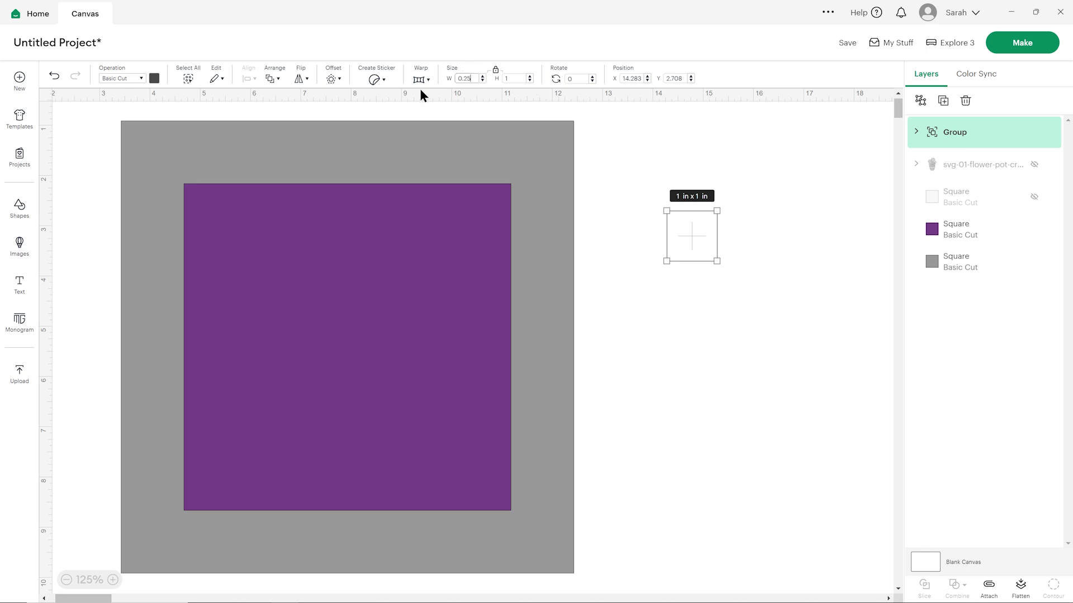
{"action": "key", "text": "Return"}
{"action": "left_click", "coordinate": [728, 256]}
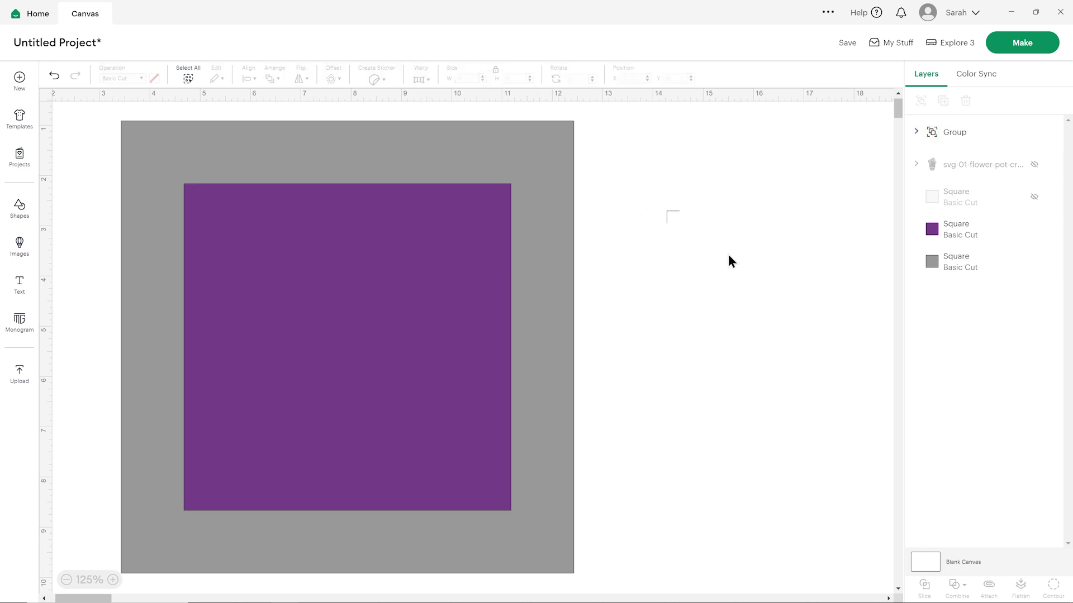
Step: Duplicate the corner mark and rename the copy's layer Top Left
{"action": "left_click_drag", "start_coordinate": [659, 205], "coordinate": [692, 226]}
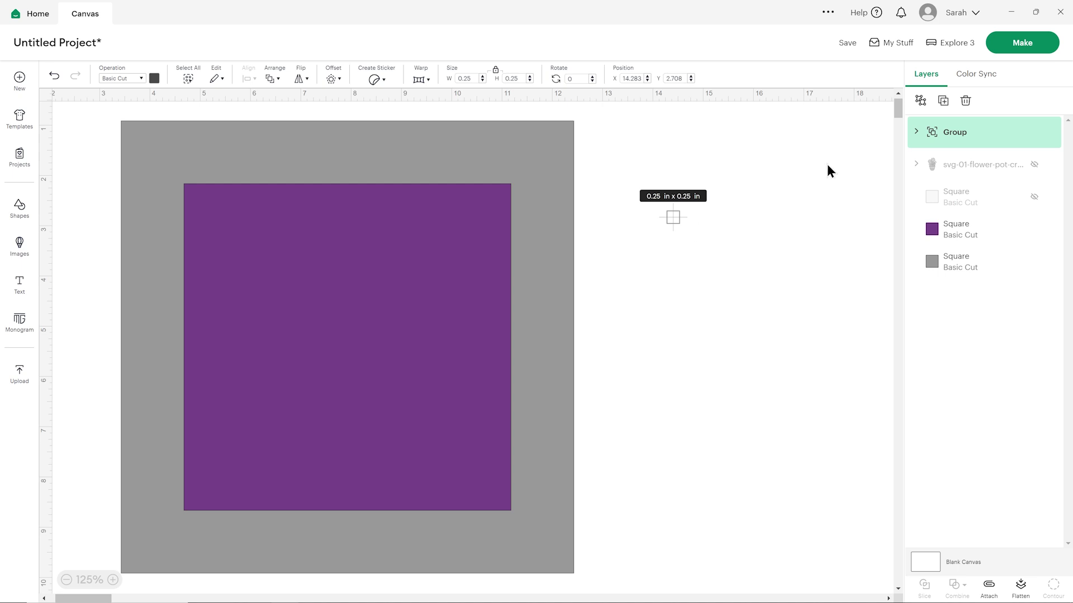
{"action": "left_click", "coordinate": [942, 106]}
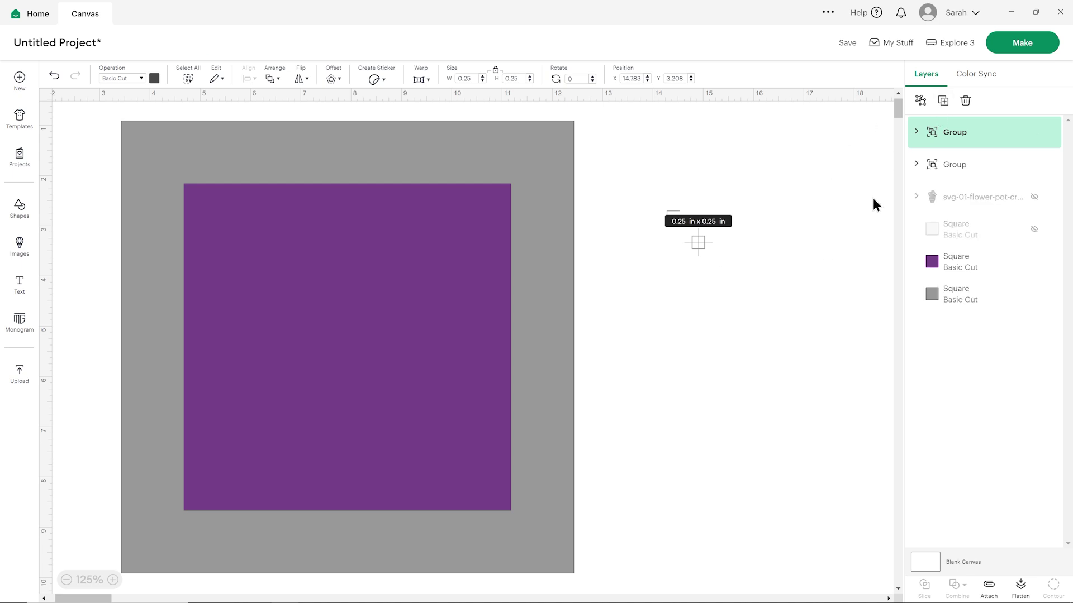
{"action": "double_click", "coordinate": [953, 134]}
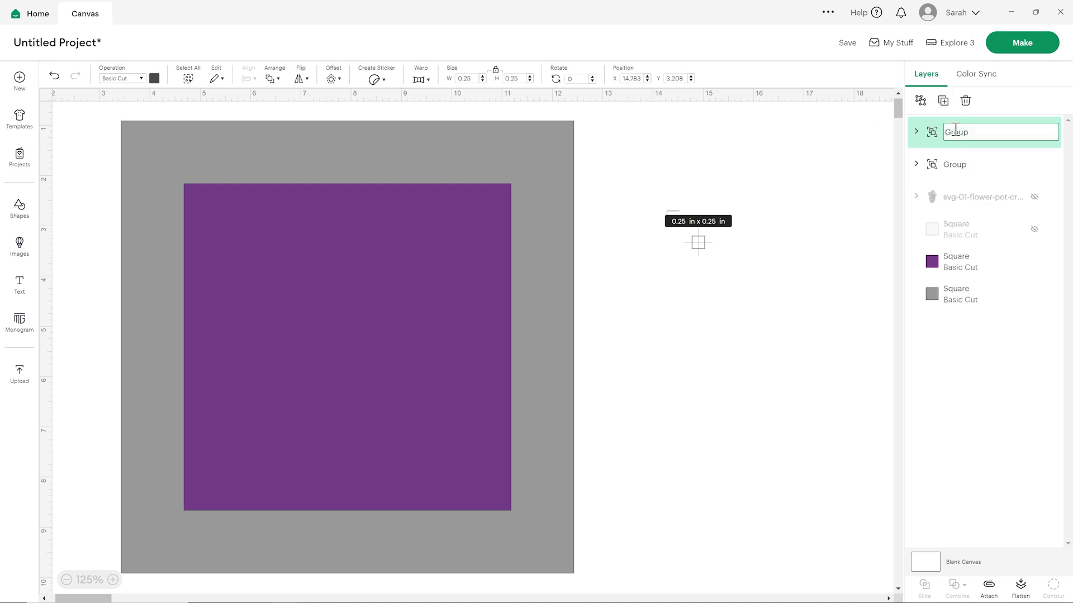
{"action": "type", "text": "Top Left"}
{"action": "key", "text": "Return"}
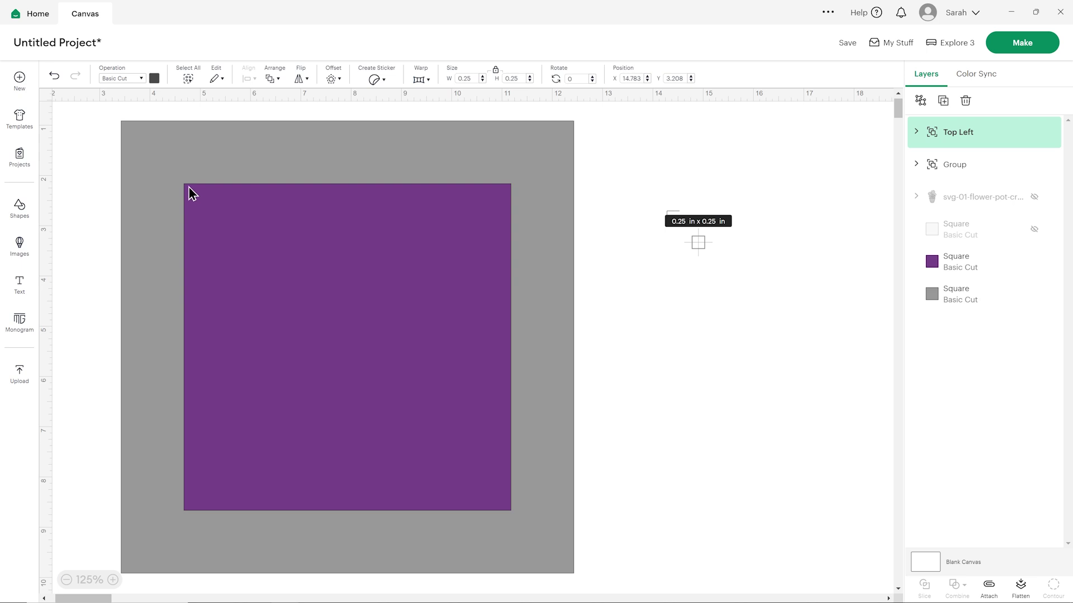
{"action": "left_click", "coordinate": [681, 364]}
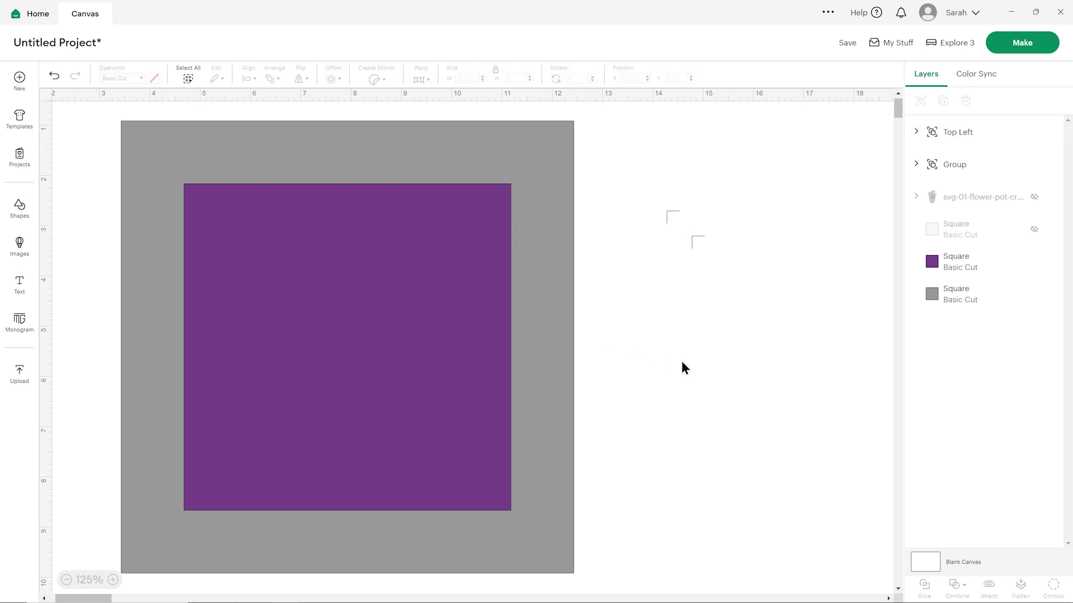
Step: Hide the large gray background square
{"action": "left_click", "coordinate": [1034, 295]}
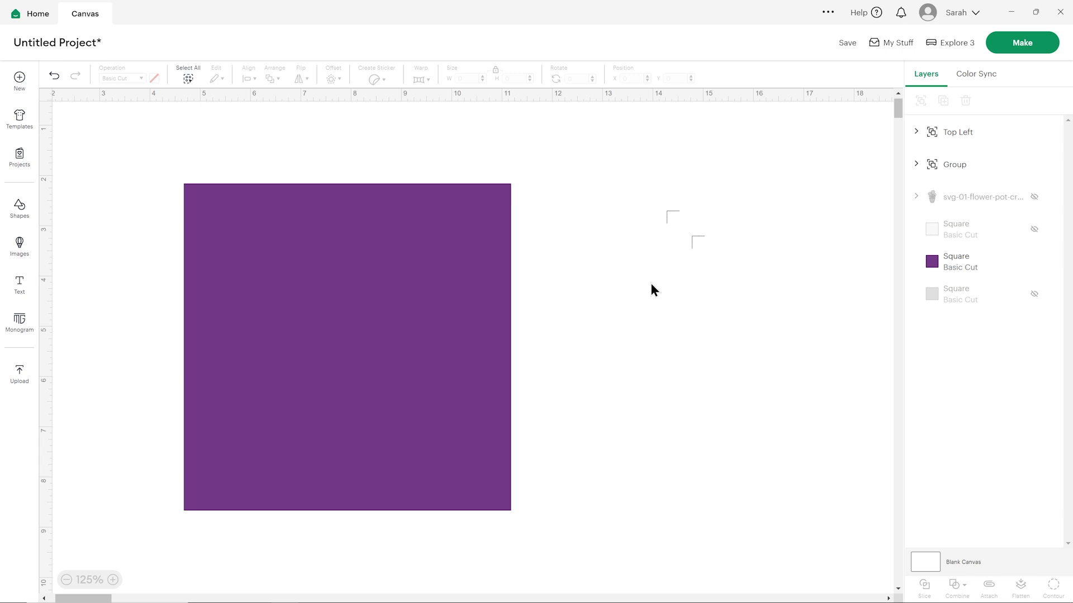
{"action": "left_click", "coordinate": [695, 238]}
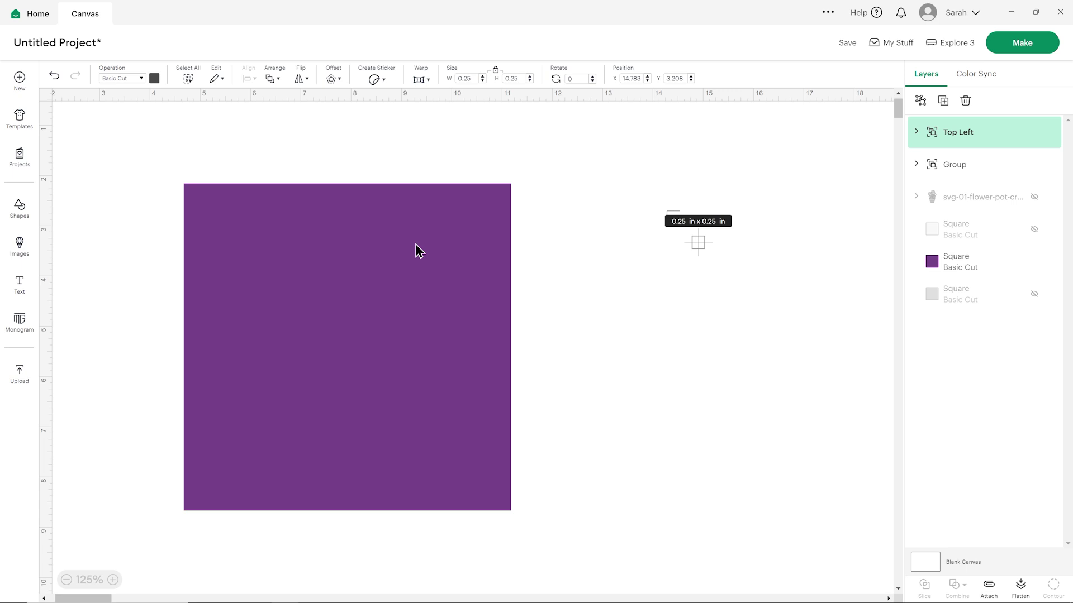
{"action": "left_click", "coordinate": [758, 257]}
{"action": "left_click", "coordinate": [696, 239]}
{"action": "left_click", "coordinate": [711, 281]}
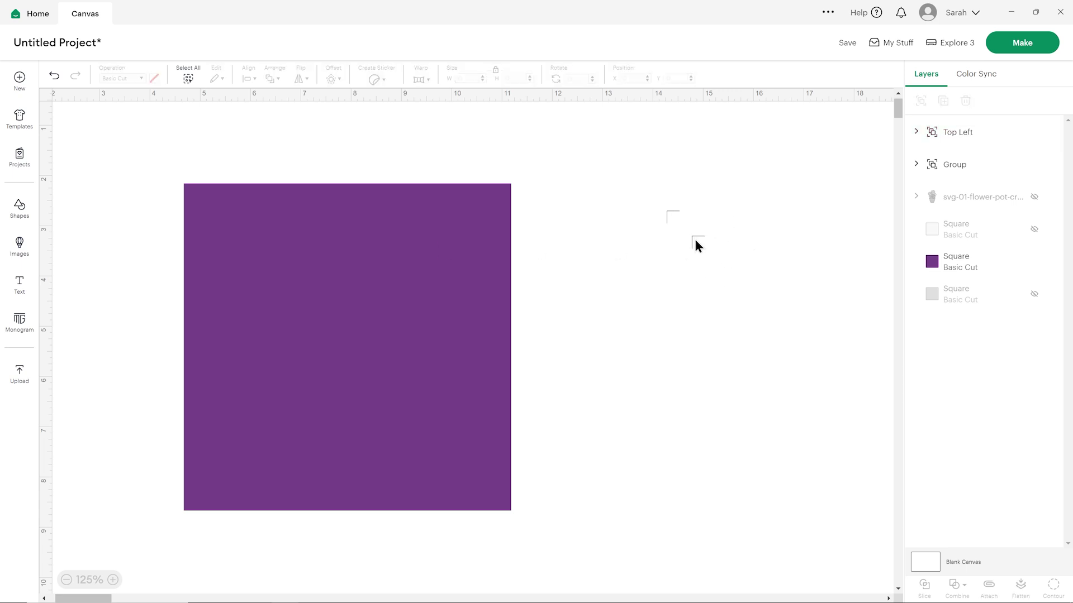
Step: Align the Top Left corner mark to the left and top edges of the purple square
{"action": "left_click", "coordinate": [951, 140]}
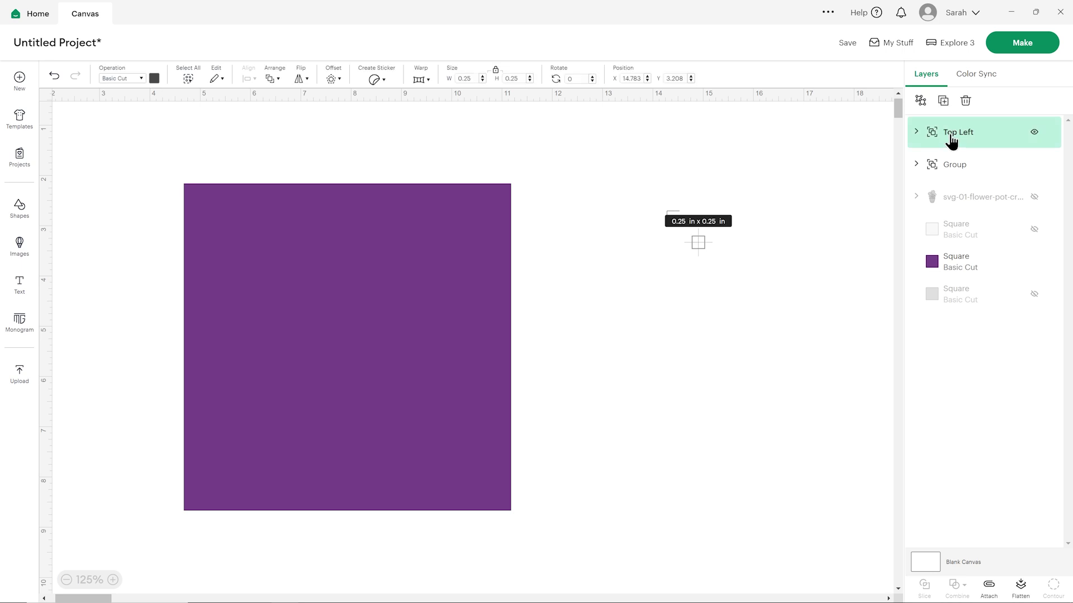
{"action": "left_click", "coordinate": [406, 252], "text": "shift"}
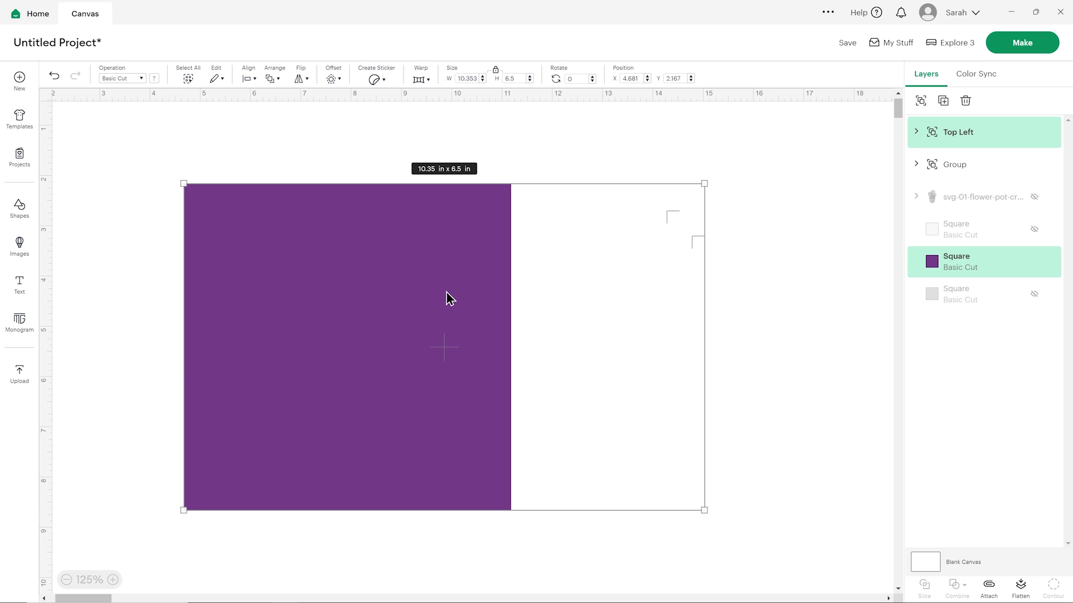
{"action": "left_click", "coordinate": [248, 79]}
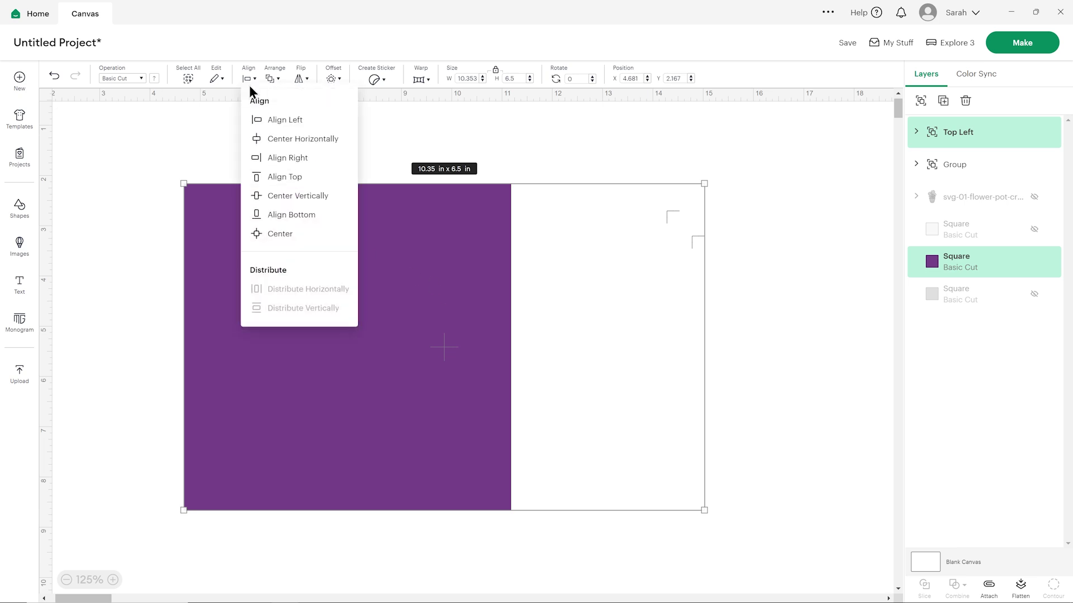
{"action": "left_click", "coordinate": [274, 123]}
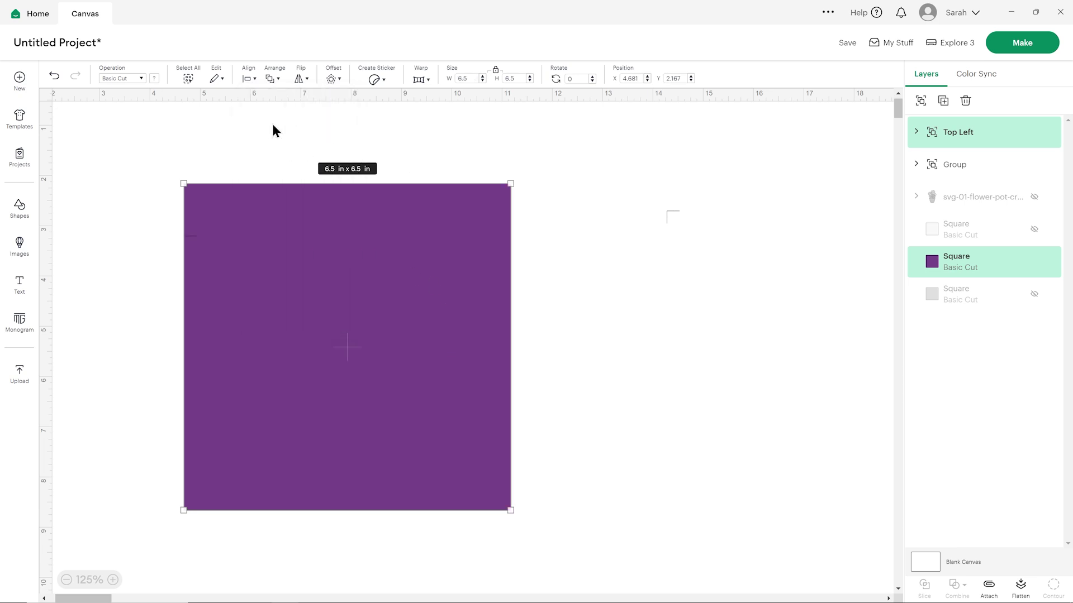
{"action": "left_click", "coordinate": [247, 80]}
{"action": "left_click", "coordinate": [281, 183]}
{"action": "left_click", "coordinate": [461, 152]}
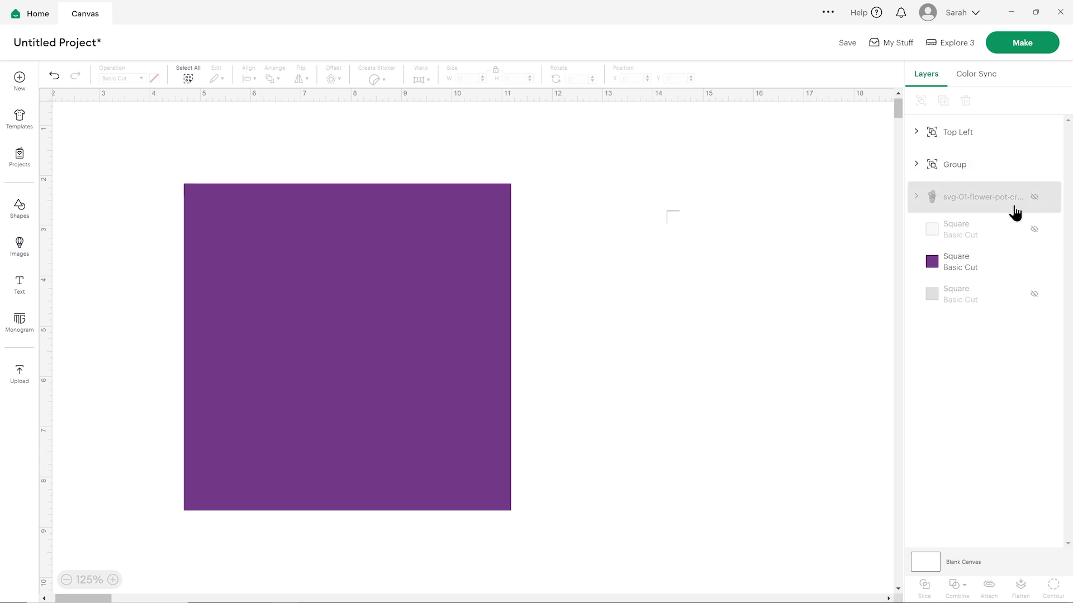
Step: Check the Top Left mark's placement by temporarily hiding the purple square and showing it again
{"action": "left_click", "coordinate": [1033, 262]}
{"action": "left_click", "coordinate": [1033, 261]}
{"action": "left_click", "coordinate": [1034, 261]}
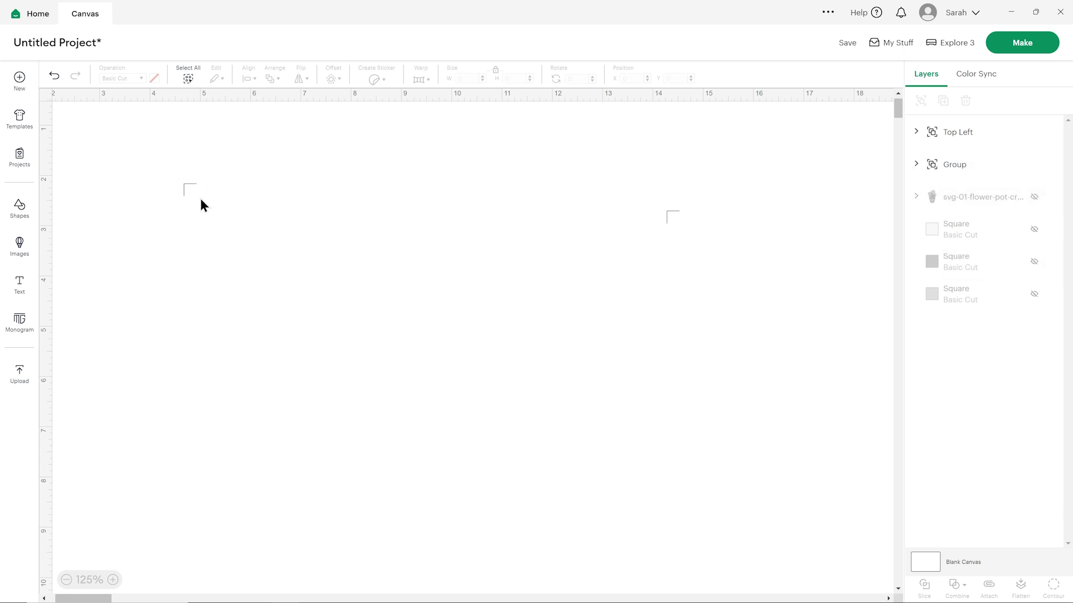
{"action": "left_click", "coordinate": [1034, 263]}
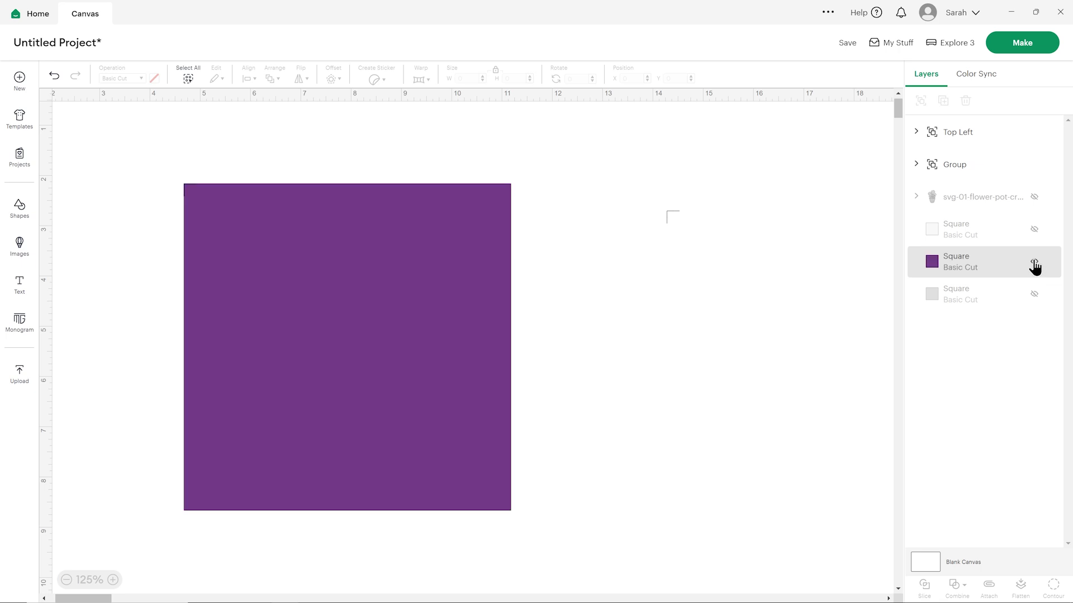
Step: Group the Top Left corner mark with the purple square
{"action": "left_click_drag", "start_coordinate": [159, 163], "coordinate": [241, 243]}
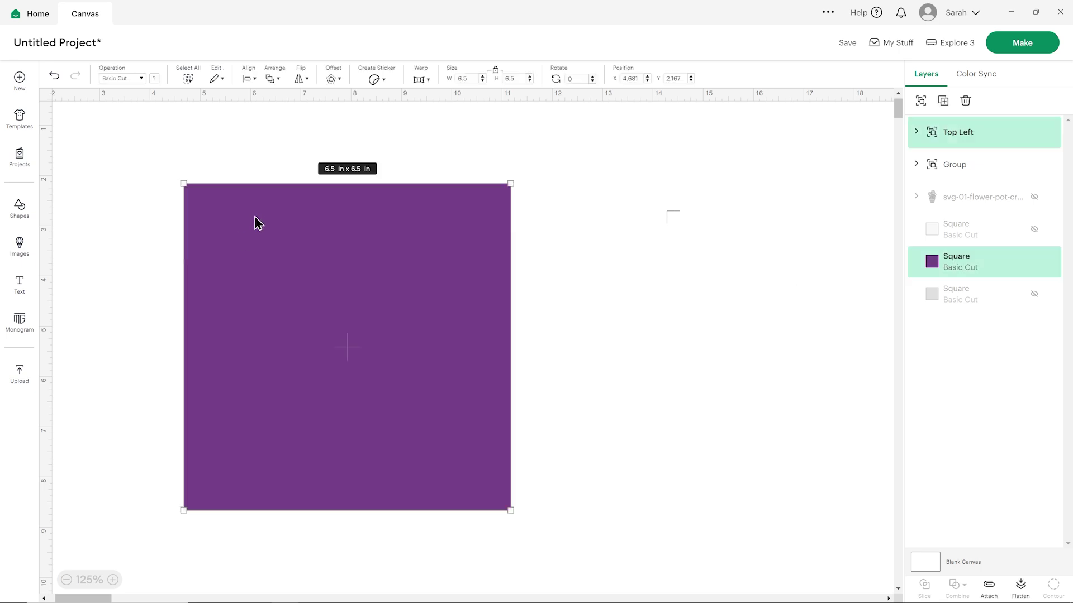
{"action": "left_click", "coordinate": [919, 101]}
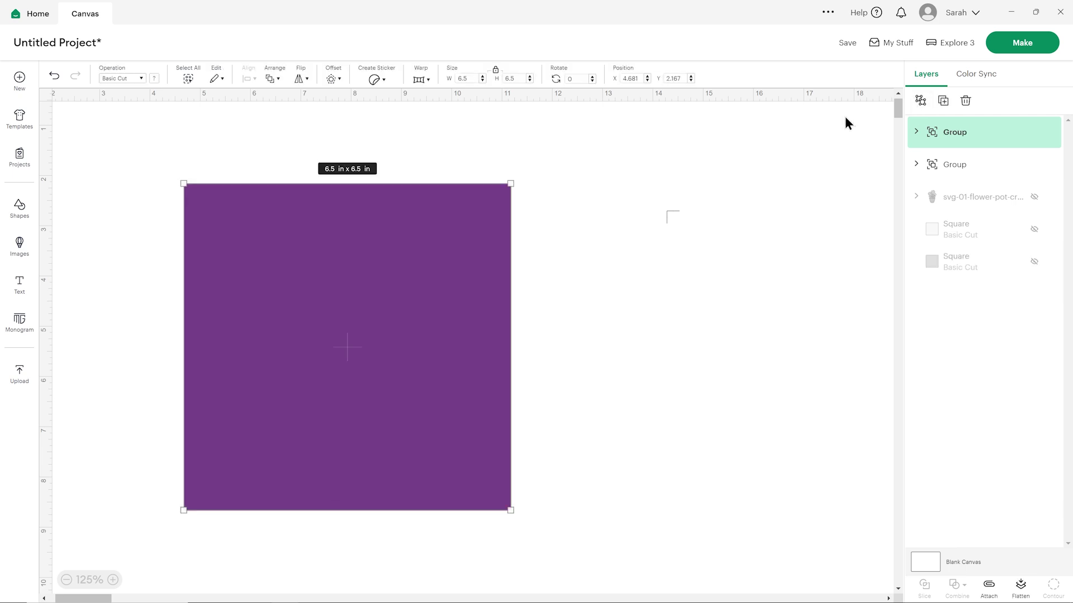
{"action": "left_click", "coordinate": [573, 259]}
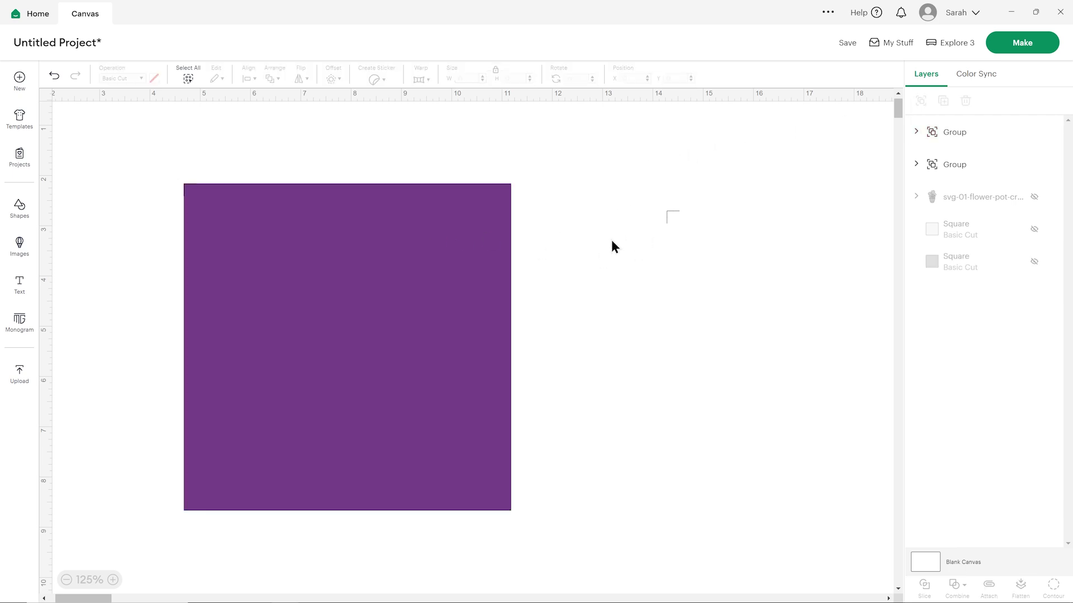
Step: Move the grouped purple square and corner mark to about X 3.86, Y 2.07
{"action": "left_click_drag", "start_coordinate": [468, 220], "coordinate": [424, 220]}
{"action": "left_click", "coordinate": [499, 182]}
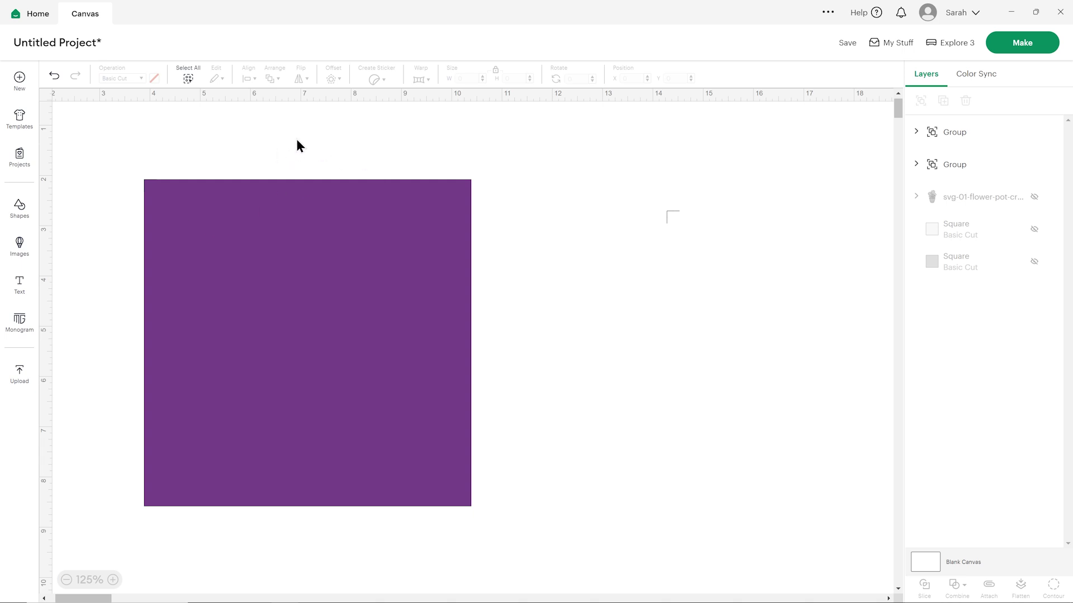
{"action": "left_click_drag", "start_coordinate": [295, 189], "coordinate": [293, 188]}
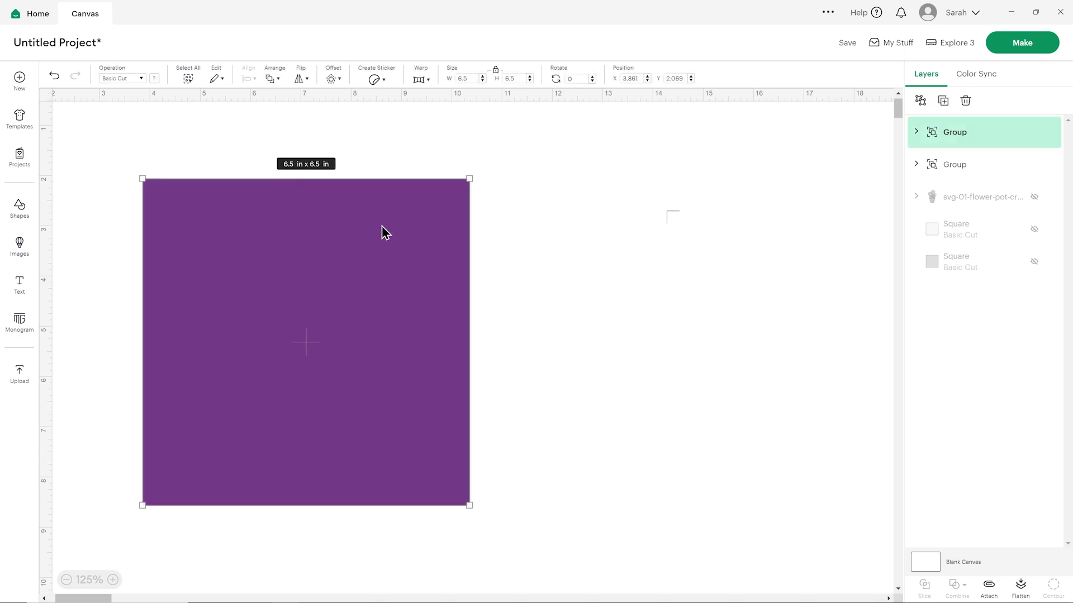
{"action": "left_click", "coordinate": [525, 234]}
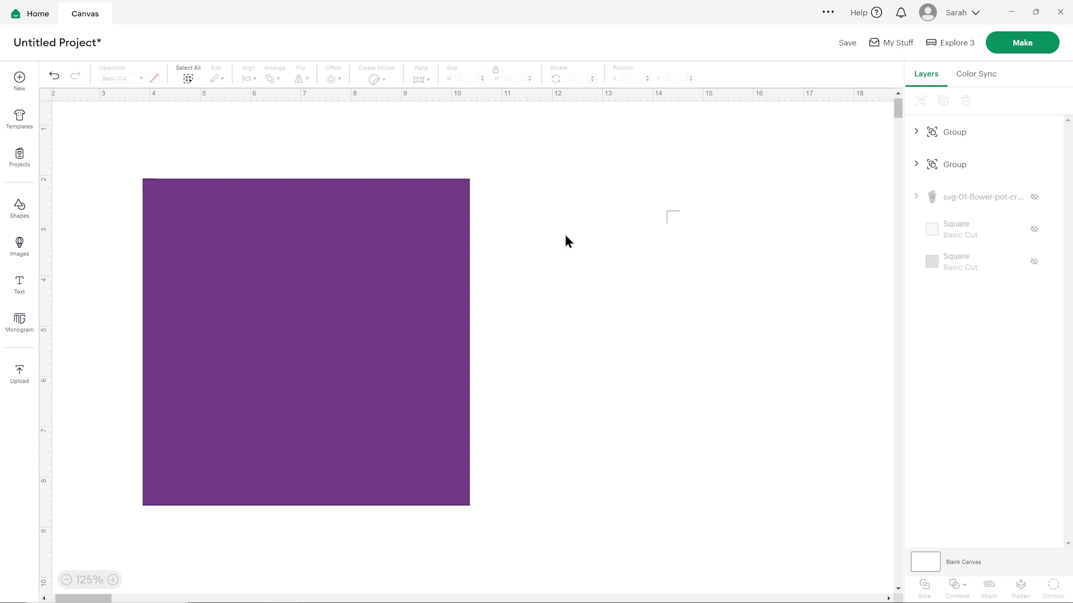
Step: Duplicate the loose 0.25-inch corner mark and rename the copy's layer Top Right
{"action": "left_click", "coordinate": [668, 213]}
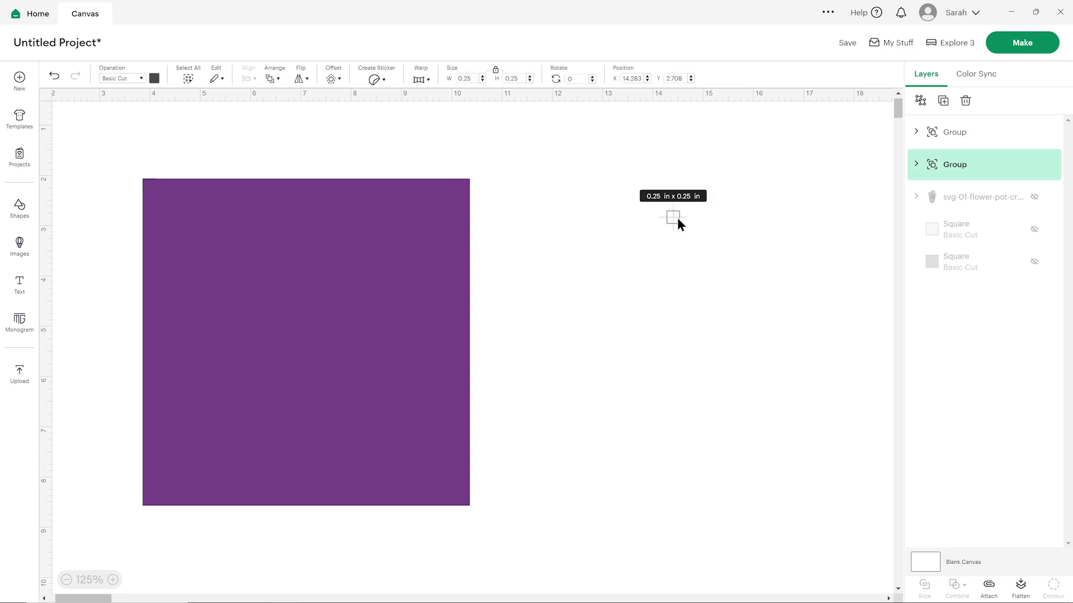
{"action": "left_click", "coordinate": [943, 100]}
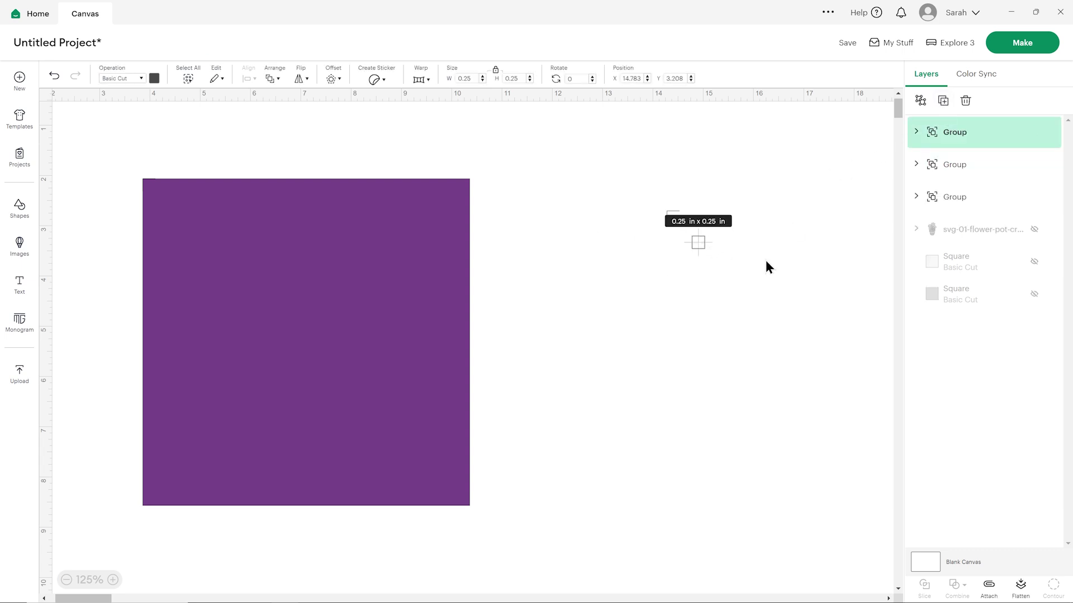
{"action": "double_click", "coordinate": [952, 137]}
{"action": "type", "text": "Top Right"}
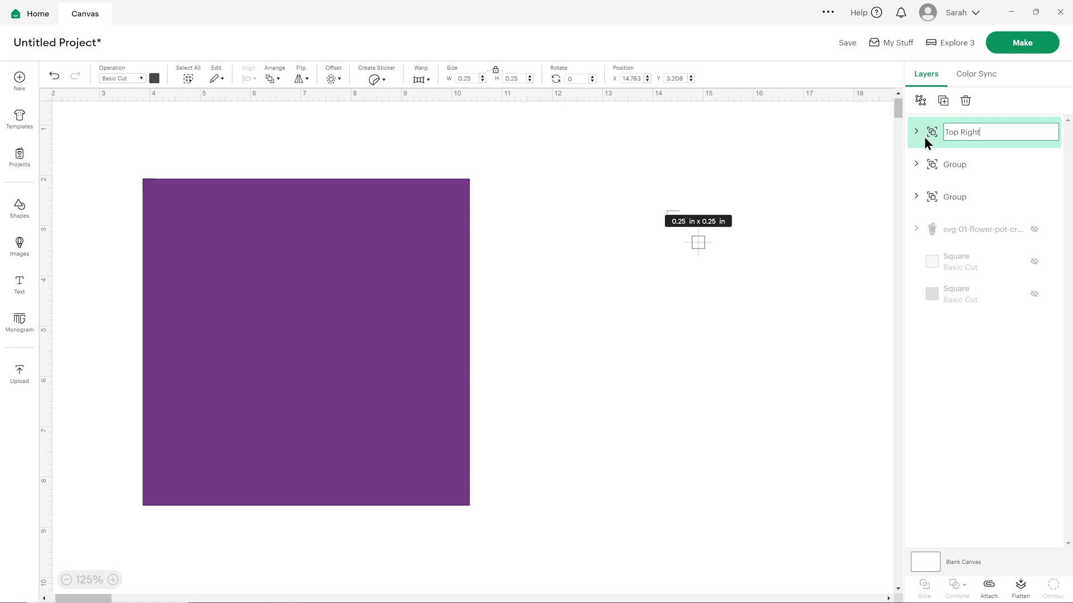
{"action": "key", "text": "Return"}
{"action": "left_click", "coordinate": [831, 158]}
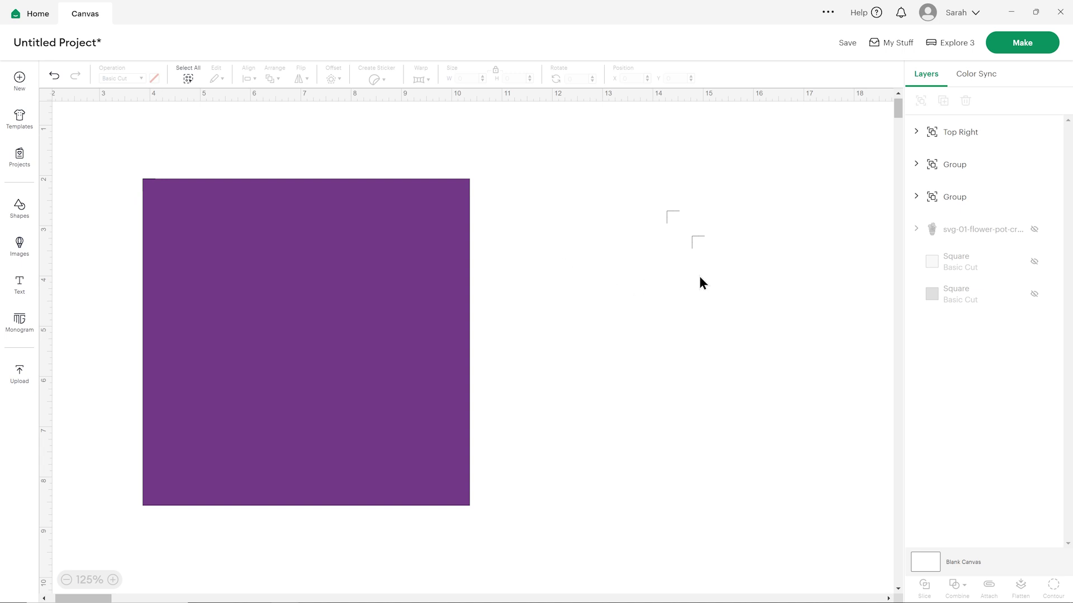
Step: Flip the Top Right corner mark horizontally
{"action": "left_click", "coordinate": [694, 238]}
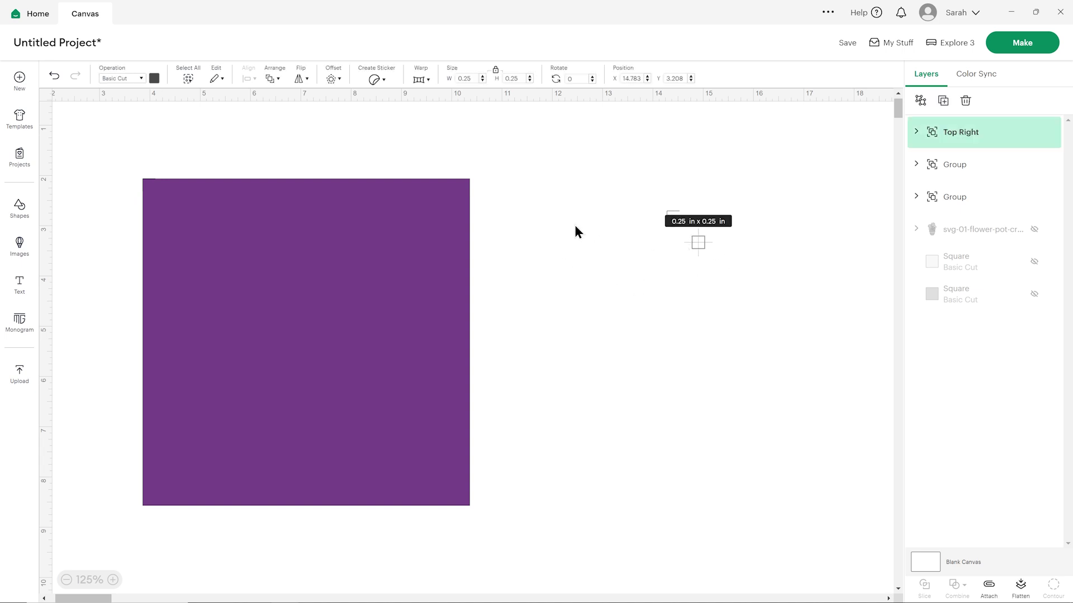
{"action": "left_click", "coordinate": [300, 77]}
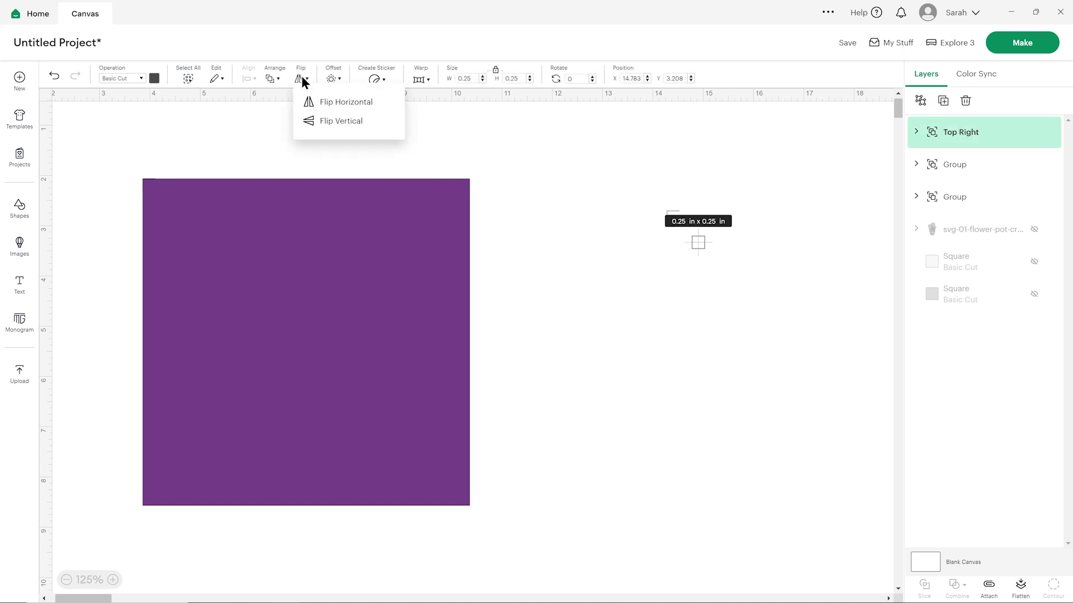
{"action": "left_click", "coordinate": [336, 106]}
{"action": "left_click", "coordinate": [584, 298]}
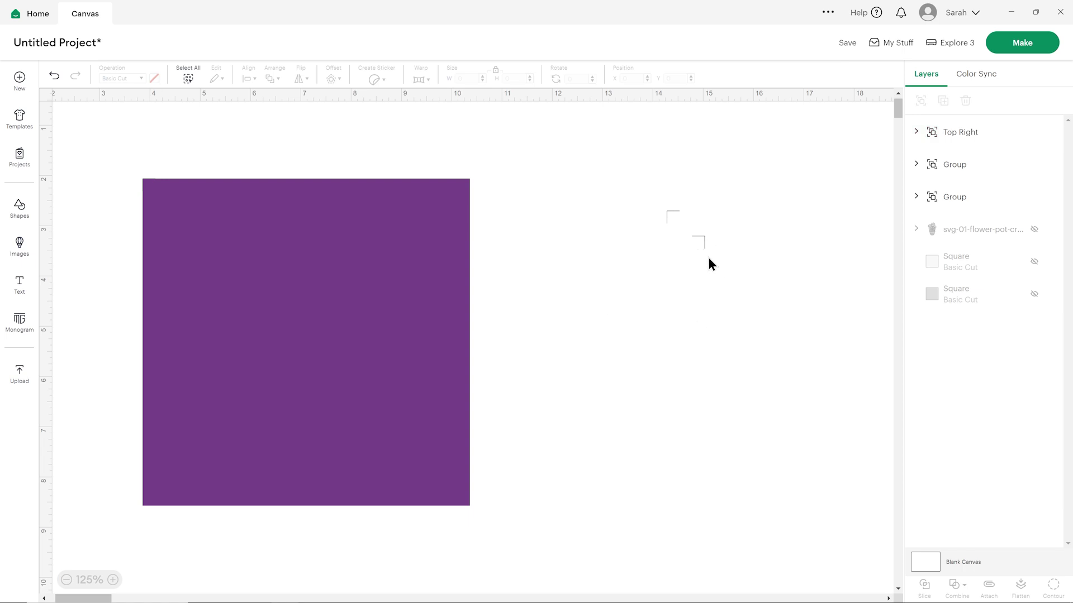
Step: Align the Top Right corner mark to the right and top edges of the grouped purple square
{"action": "left_click_drag", "start_coordinate": [719, 237], "coordinate": [670, 251]}
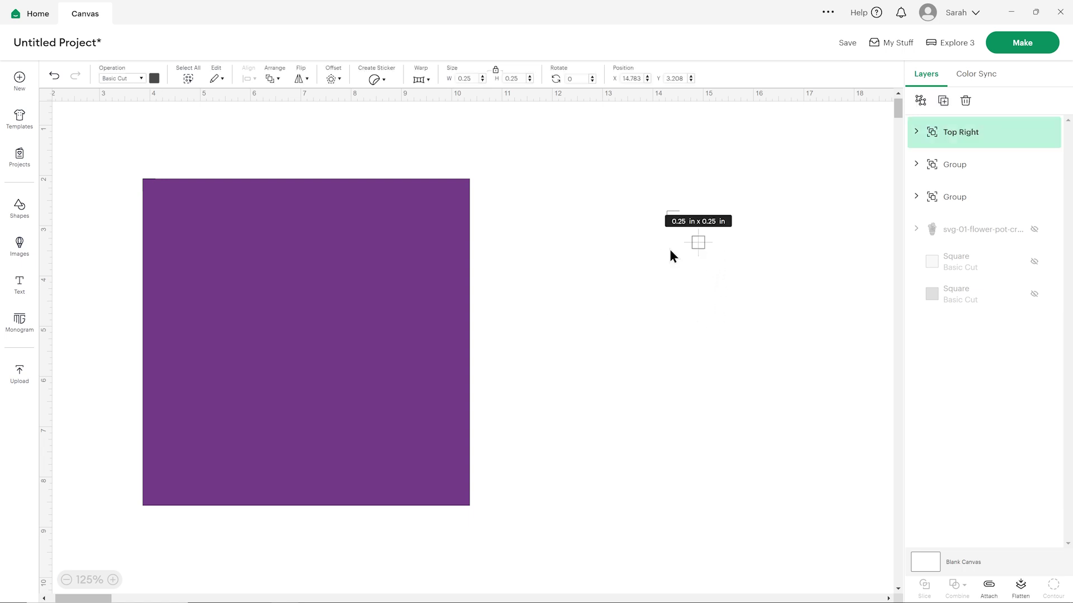
{"action": "left_click", "coordinate": [399, 252], "text": "shift"}
{"action": "left_click_drag", "start_coordinate": [400, 254], "coordinate": [419, 326]}
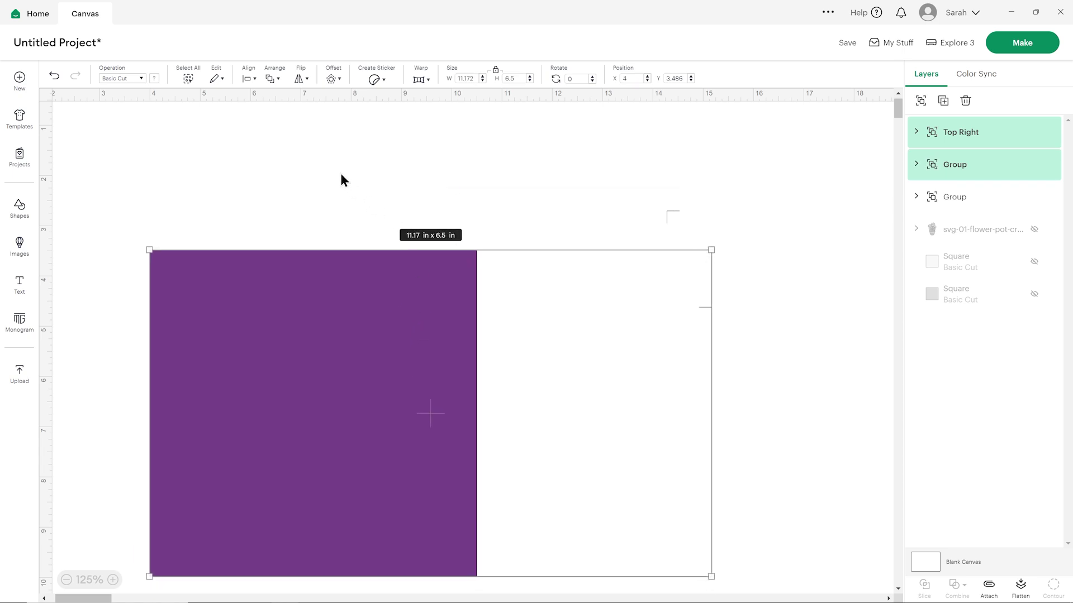
{"action": "left_click", "coordinate": [248, 80]}
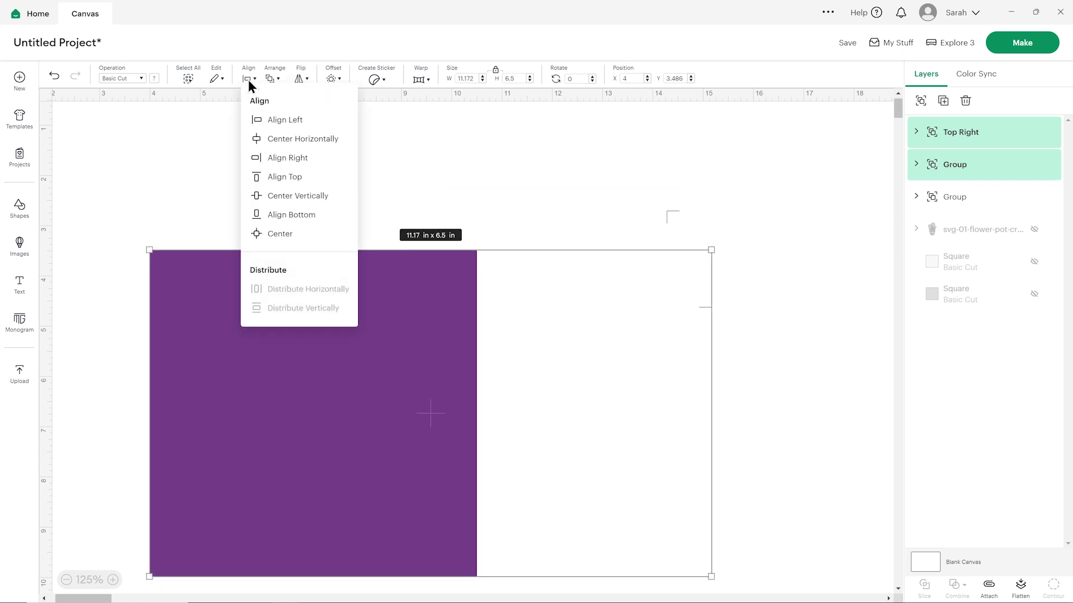
{"action": "left_click", "coordinate": [279, 158]}
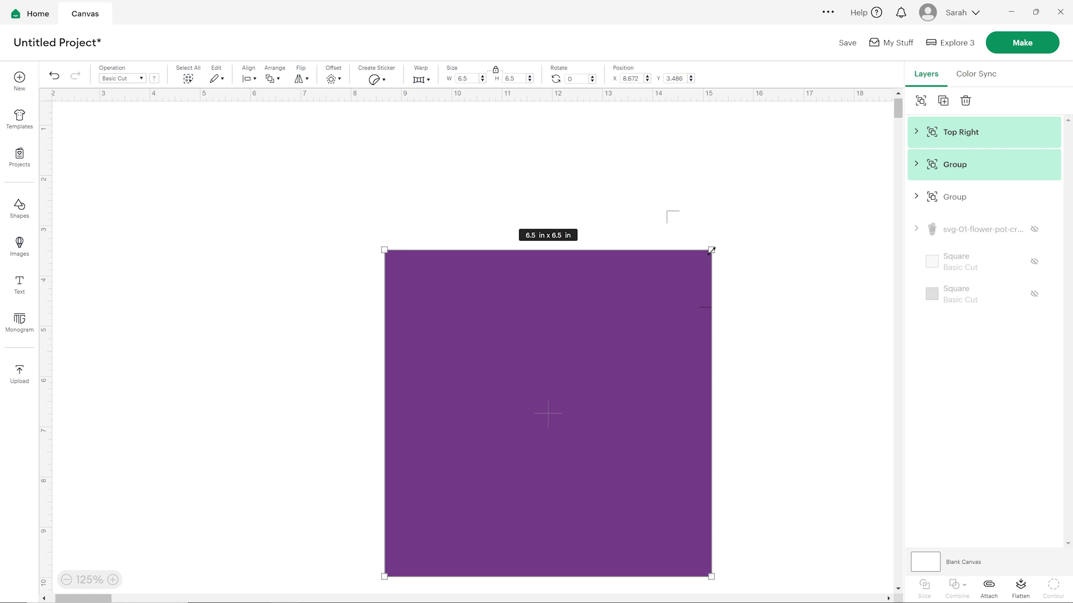
{"action": "left_click", "coordinate": [248, 79]}
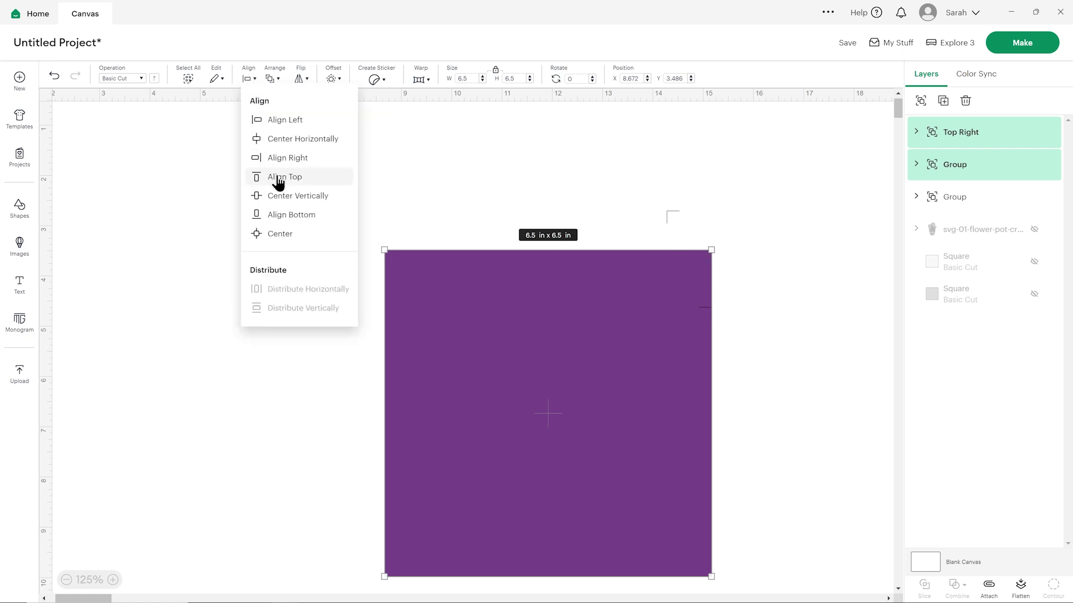
{"action": "scroll", "coordinate": [371, 287], "scroll_direction": "down", "scroll_amount": 1}
Step: Ungroup the purple square from the Top Left corner mark and hide the square
{"action": "left_click", "coordinate": [595, 267]}
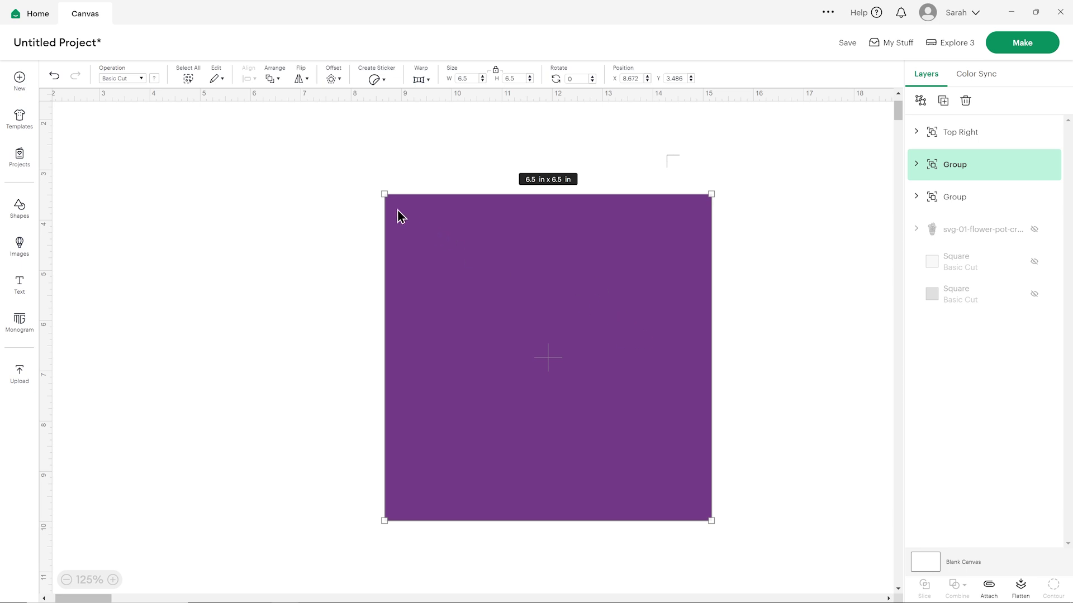
{"action": "left_click", "coordinate": [920, 100]}
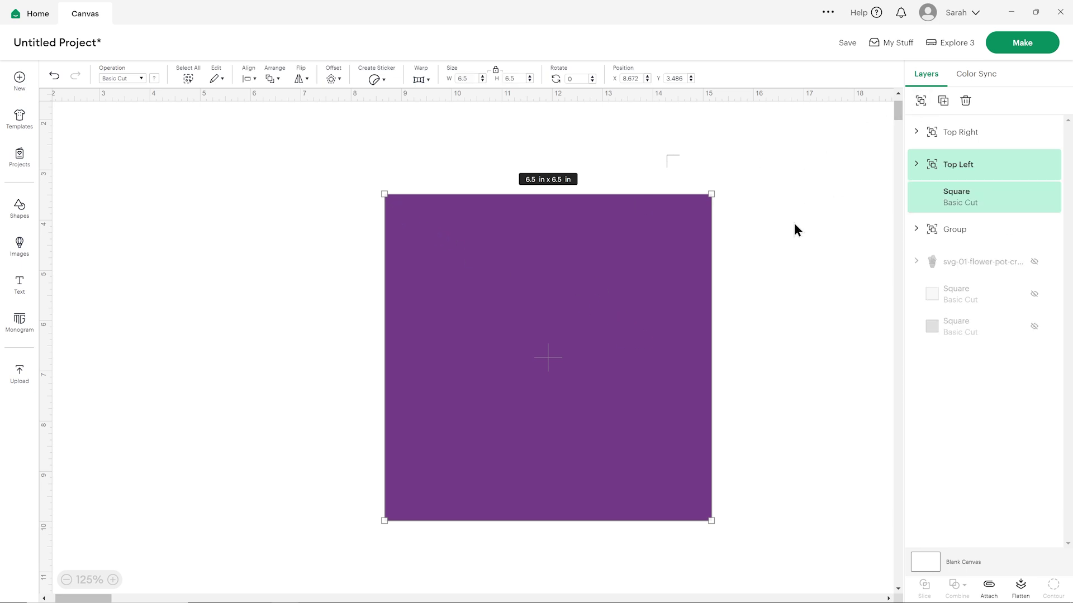
{"action": "left_click", "coordinate": [1035, 199]}
Step: Group the Top Left and Top Right corner marks and rename the group Top
{"action": "left_click_drag", "start_coordinate": [361, 190], "coordinate": [737, 249]}
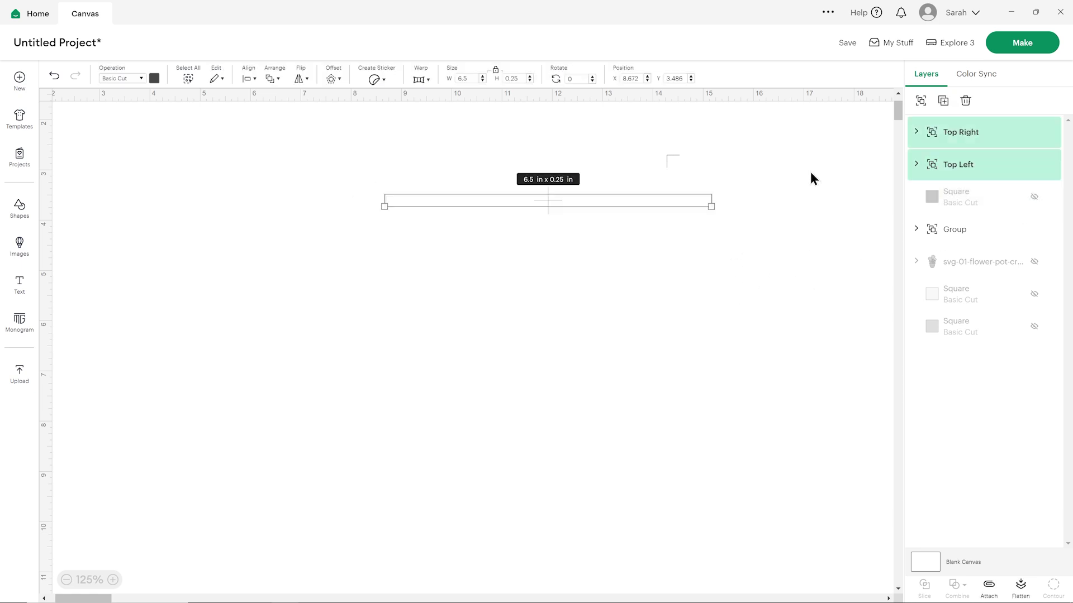
{"action": "left_click", "coordinate": [921, 101]}
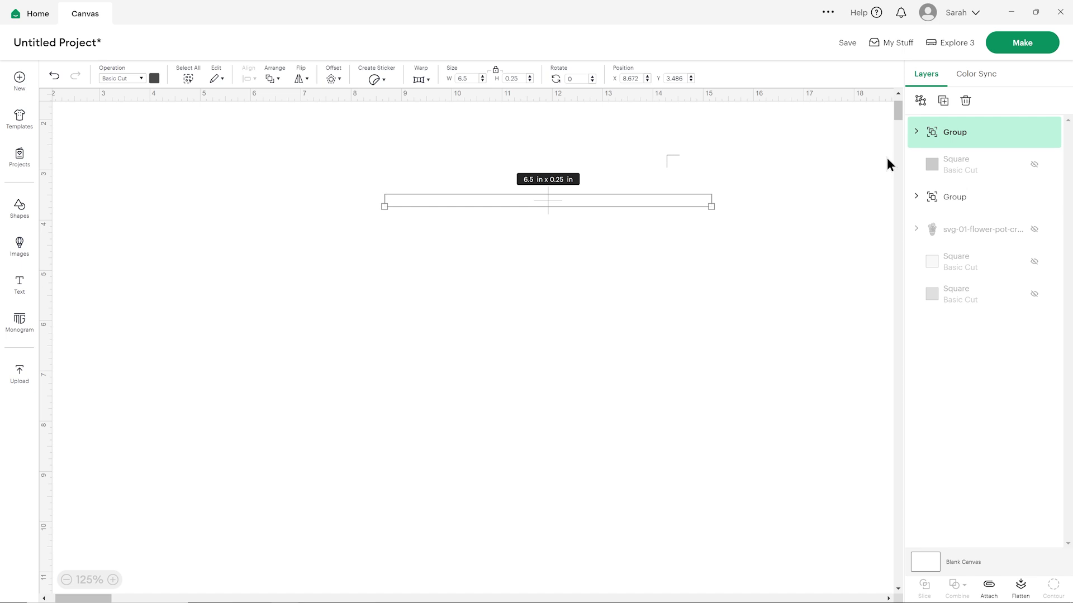
{"action": "double_click", "coordinate": [952, 133]}
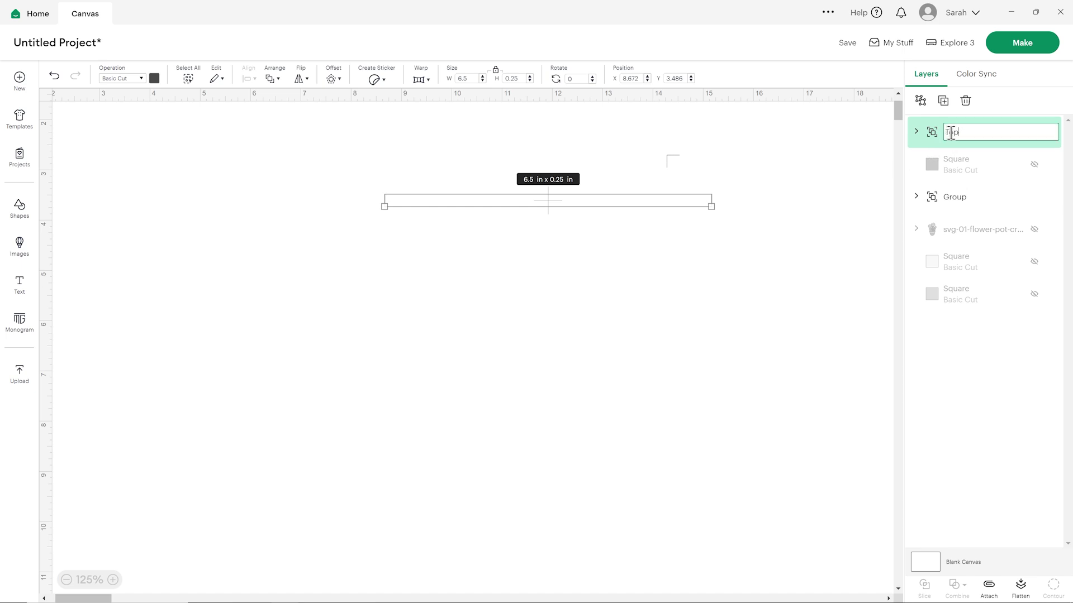
{"action": "key", "text": "Return"}
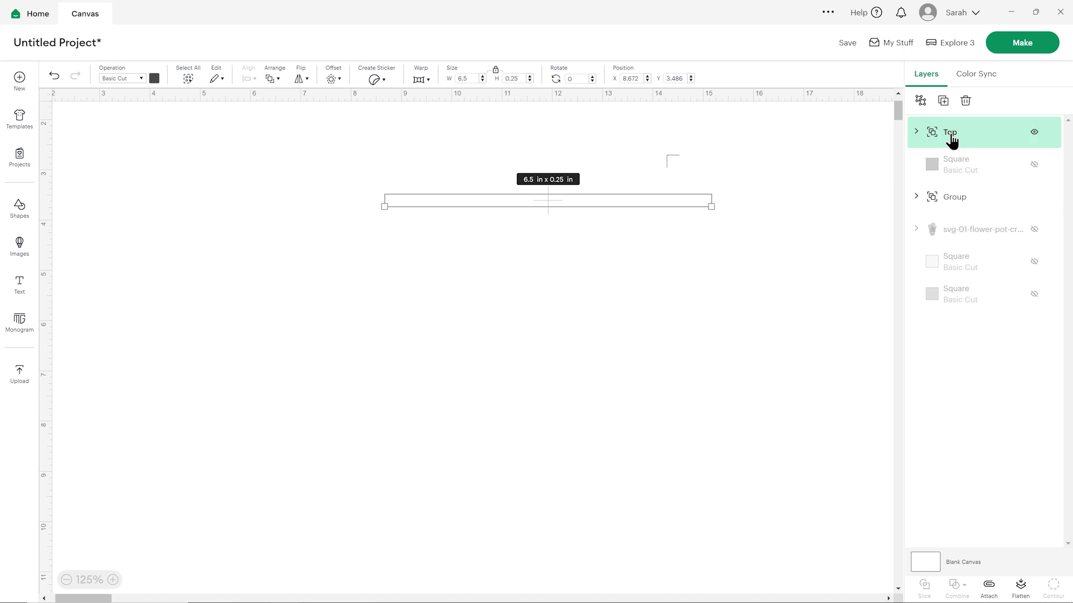
Step: Duplicate the Top corner mark group and rename the copy Bottom
{"action": "left_click", "coordinate": [943, 102]}
{"action": "double_click", "coordinate": [947, 132]}
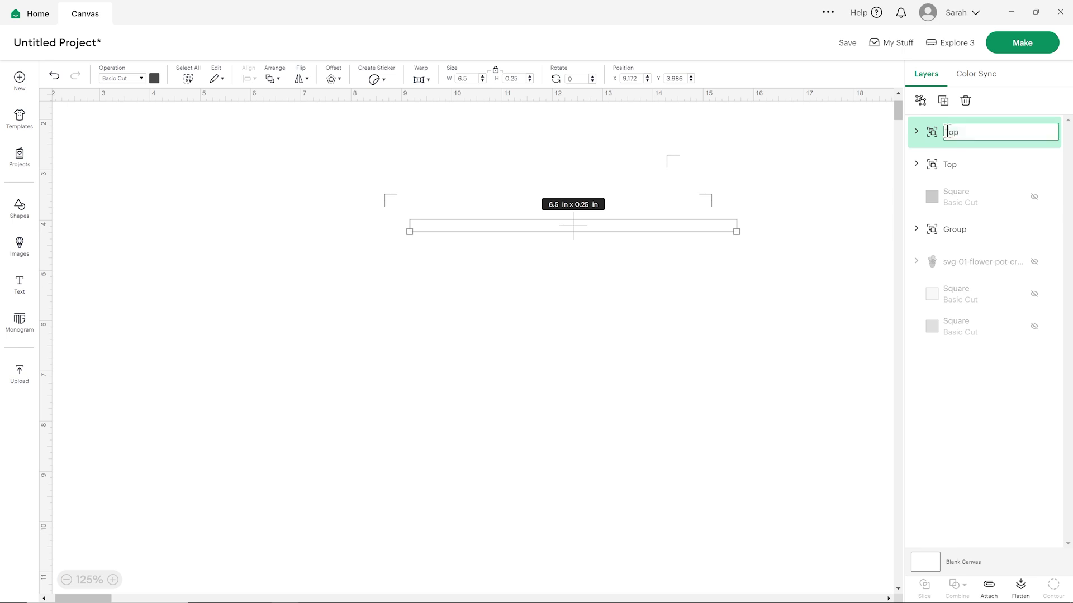
{"action": "type", "text": "Bottom"}
{"action": "key", "text": "Return"}
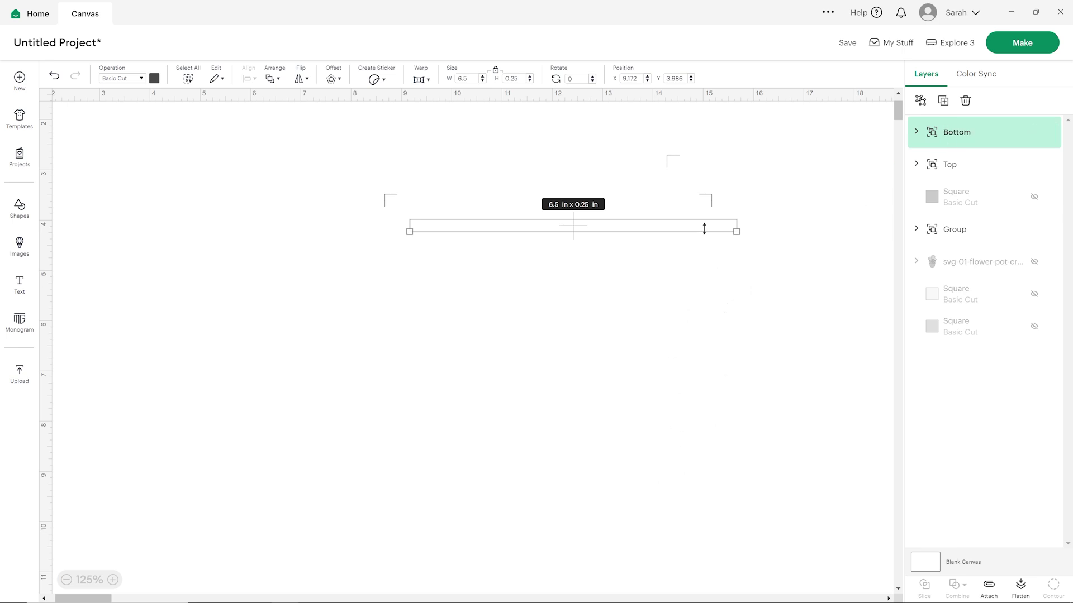
{"action": "left_click", "coordinate": [707, 306]}
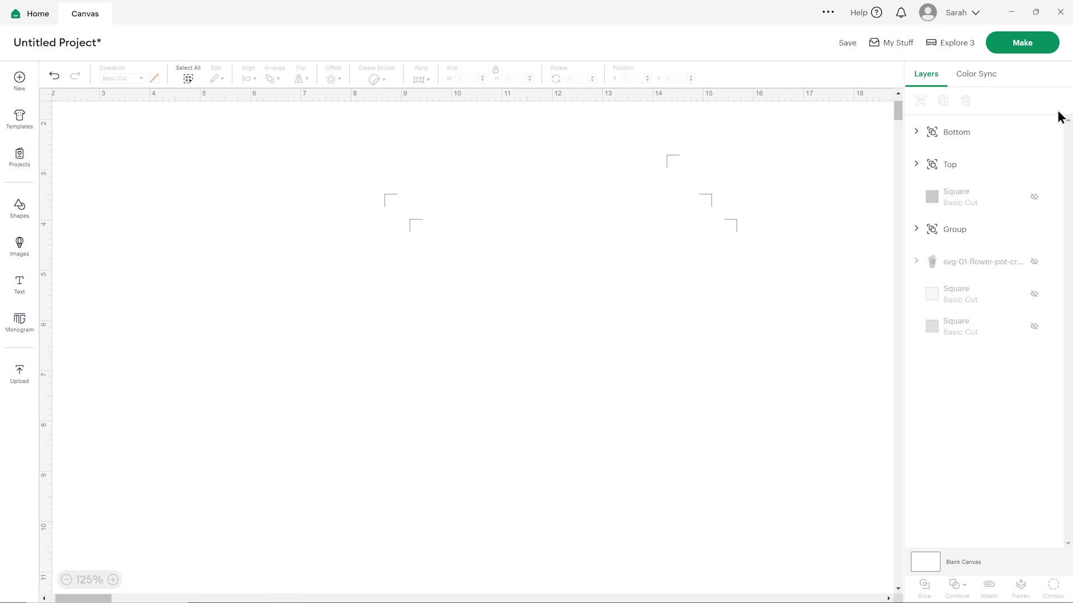
Step: Hide the Bottom group, show the purple square and group the square with the Top corner marks
{"action": "left_click", "coordinate": [1034, 133]}
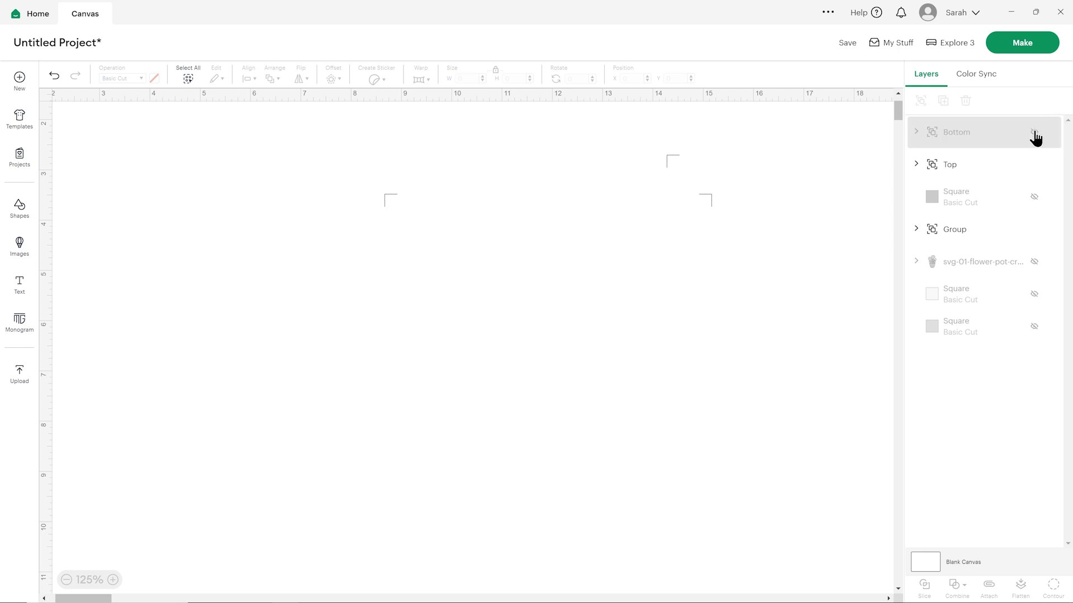
{"action": "left_click", "coordinate": [1035, 201]}
{"action": "left_click_drag", "start_coordinate": [374, 188], "coordinate": [745, 365]}
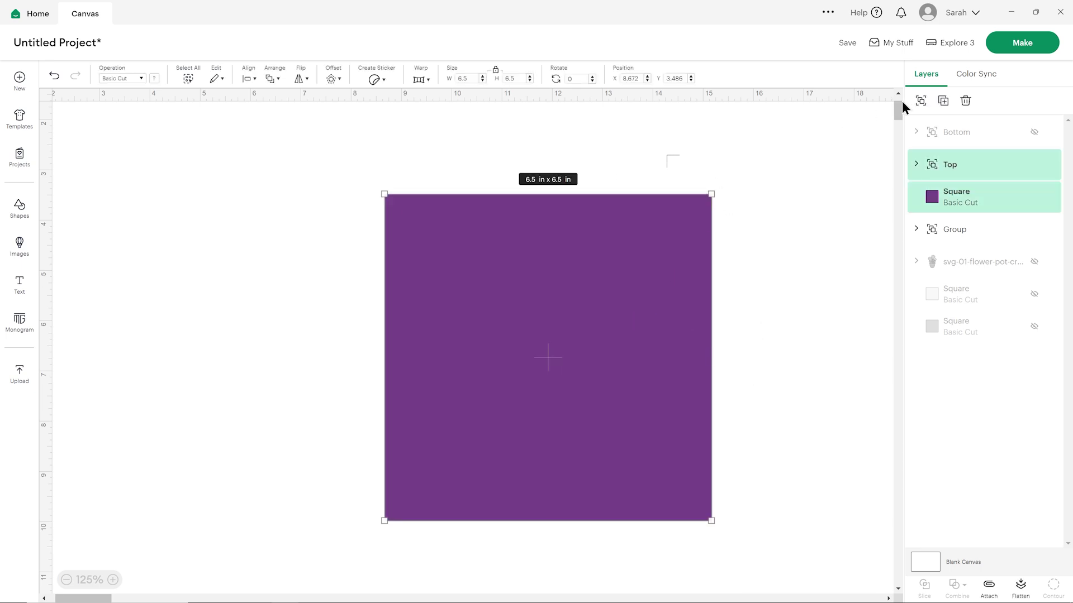
{"action": "left_click", "coordinate": [920, 101]}
{"action": "left_click", "coordinate": [810, 269]}
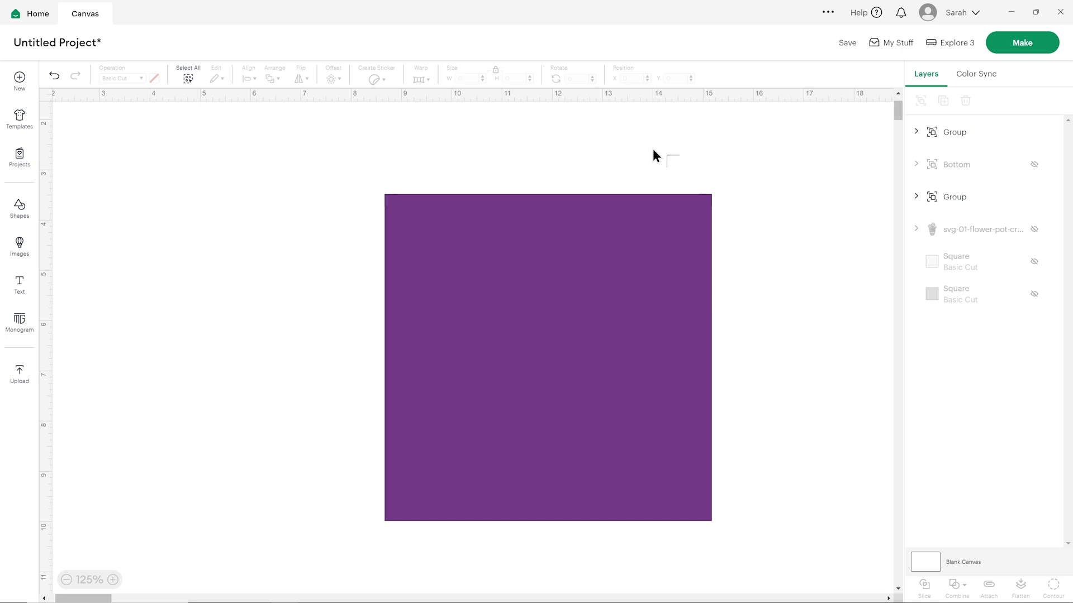
Step: Hide the spare single corner mark and send the grouped purple square and Top marks to the back
{"action": "left_click", "coordinate": [672, 163]}
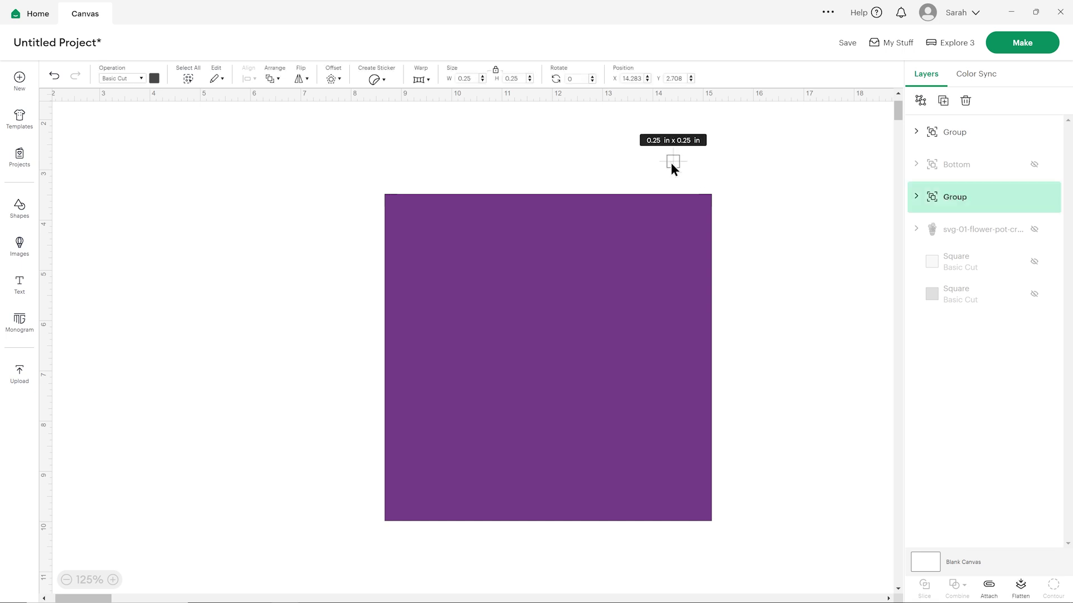
{"action": "left_click", "coordinate": [1035, 197]}
{"action": "left_click", "coordinate": [625, 282]}
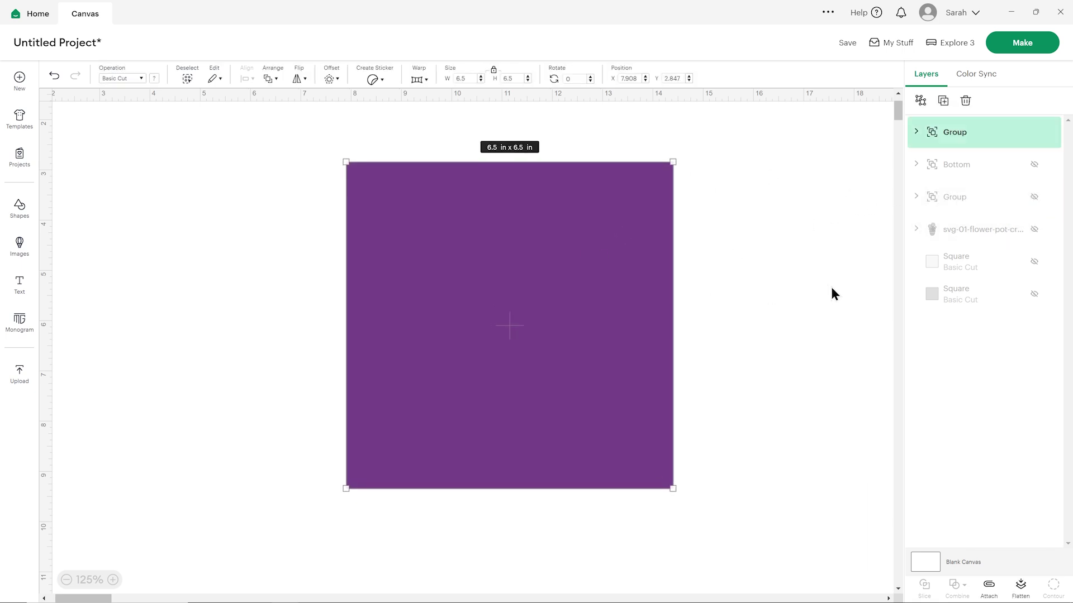
{"action": "left_click", "coordinate": [268, 81]}
{"action": "left_click", "coordinate": [297, 160]}
{"action": "left_click", "coordinate": [710, 206]}
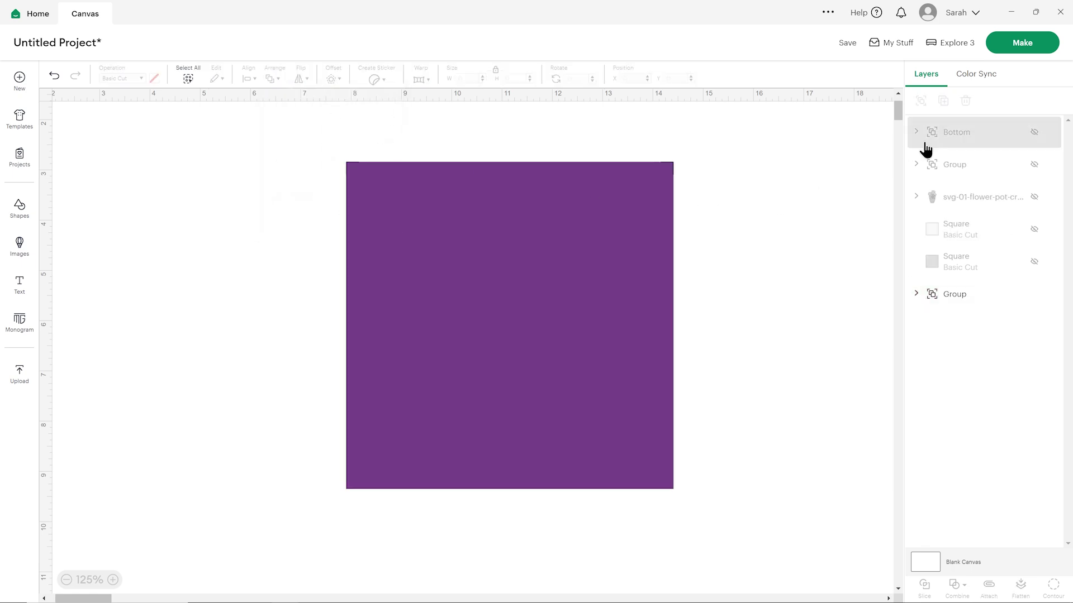
Step: Show the Bottom group, move it just below the purple square and flip it vertically
{"action": "left_click", "coordinate": [1033, 133]}
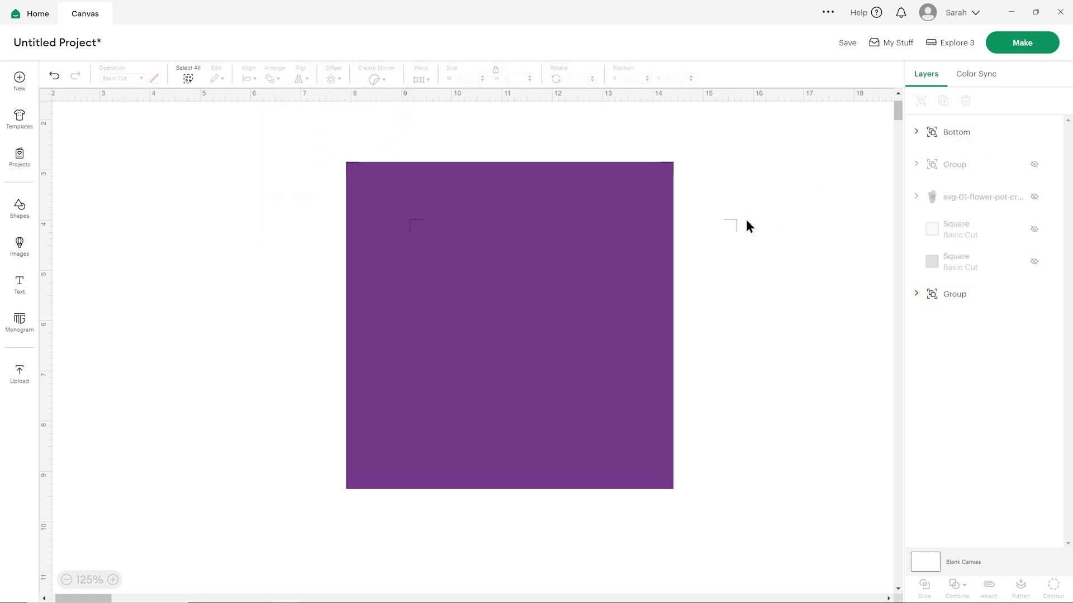
{"action": "left_click_drag", "start_coordinate": [732, 223], "coordinate": [733, 518]}
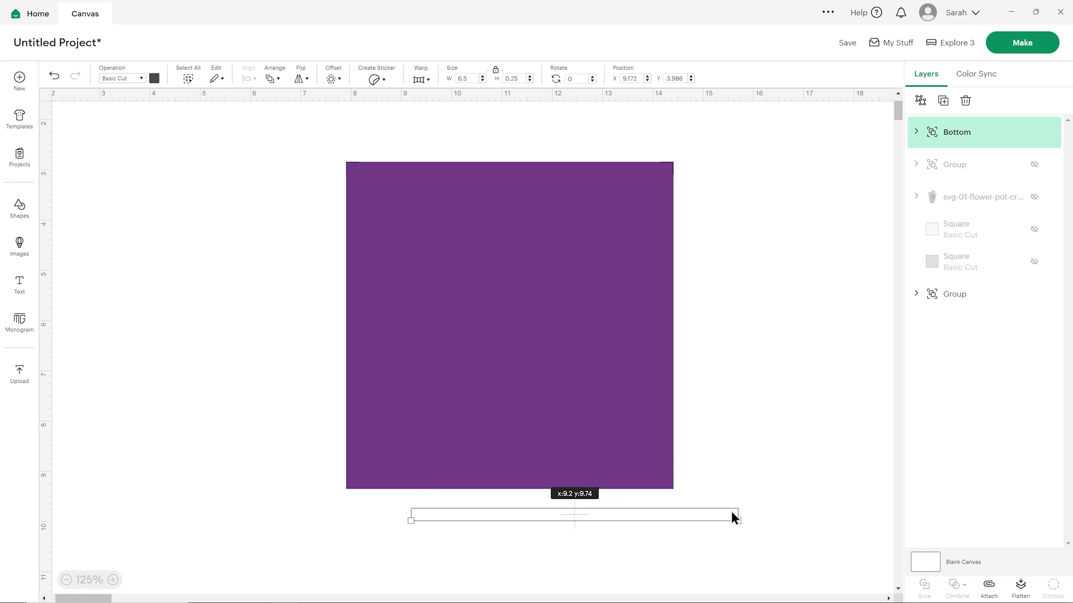
{"action": "left_click", "coordinate": [786, 462]}
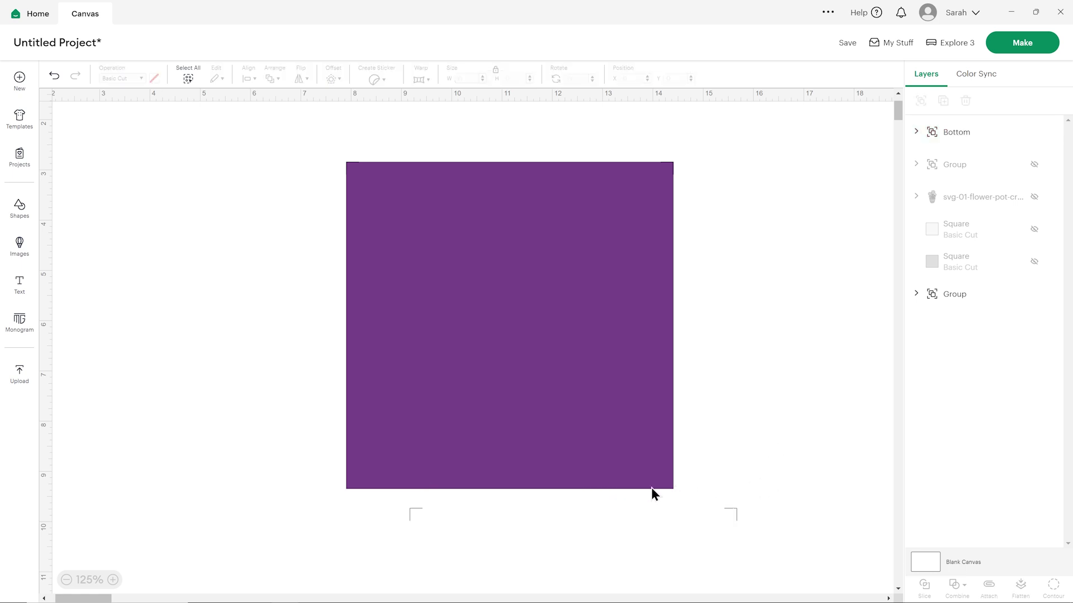
{"action": "left_click", "coordinate": [734, 509]}
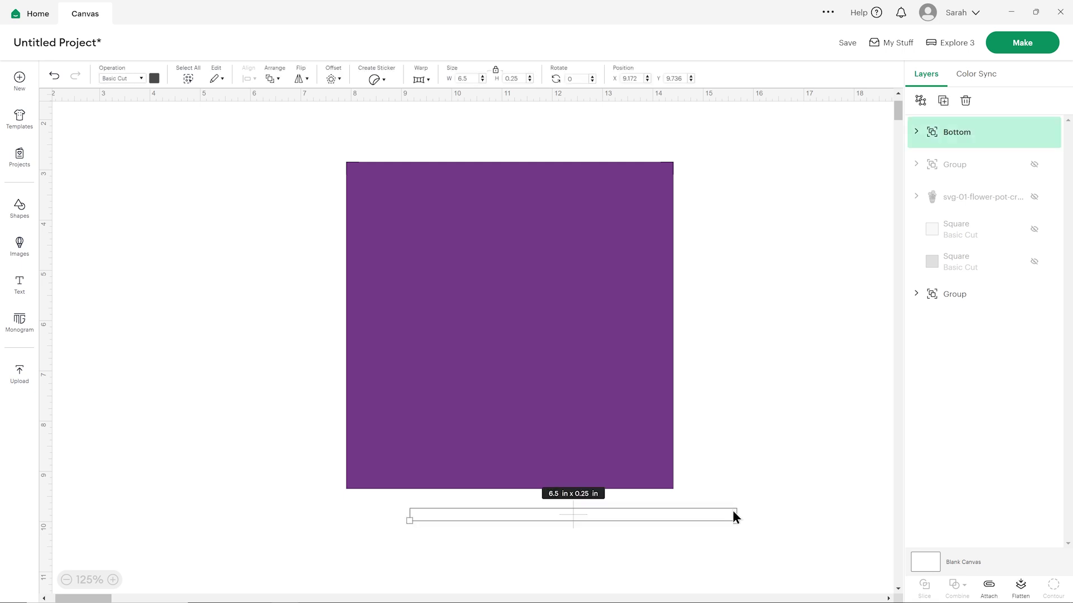
{"action": "left_click", "coordinate": [301, 79]}
{"action": "left_click", "coordinate": [323, 122]}
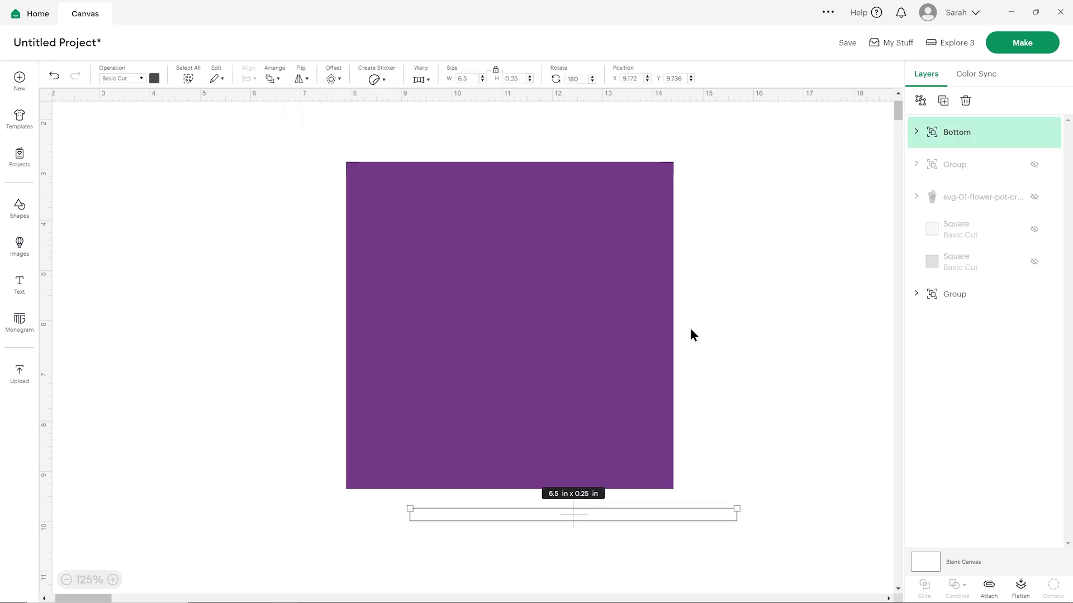
{"action": "left_click", "coordinate": [760, 340]}
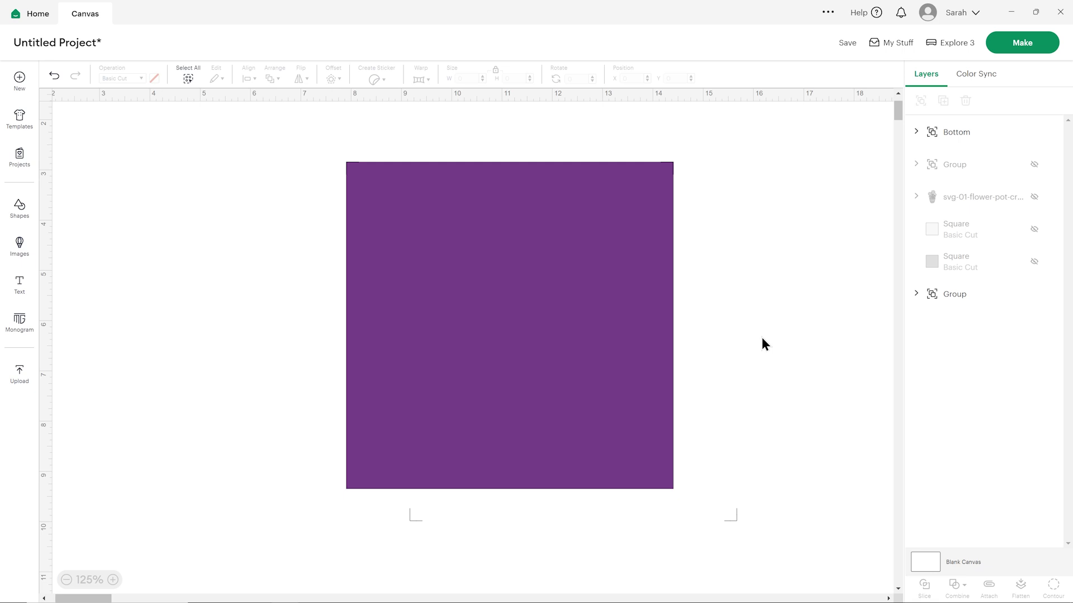
Step: Align the Bottom corner marks to the left and bottom edges of the grouped purple square
{"action": "left_click_drag", "start_coordinate": [758, 538], "coordinate": [603, 457]}
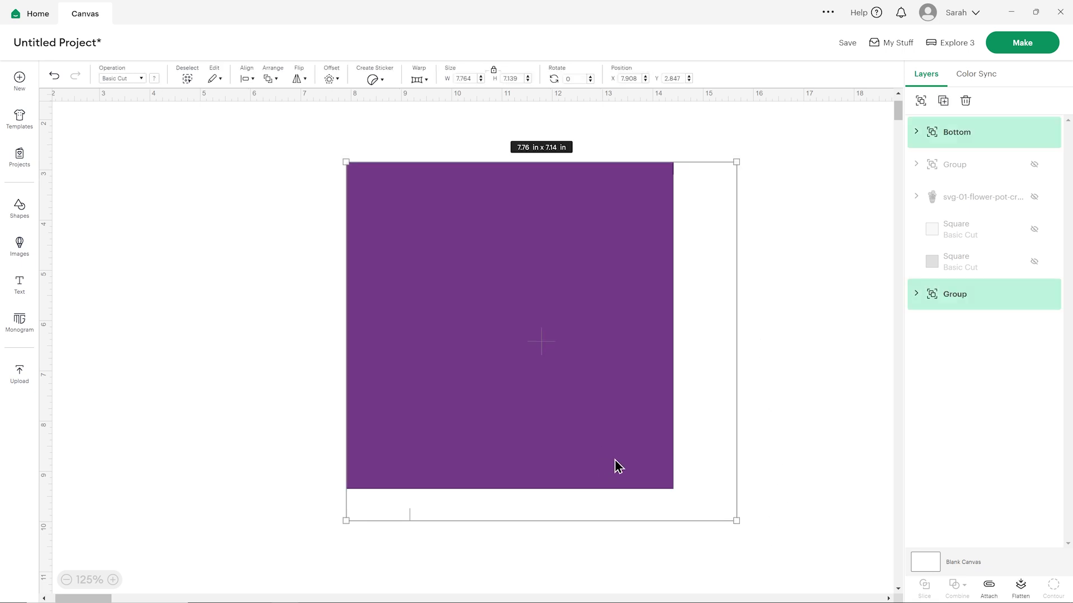
{"action": "left_click", "coordinate": [246, 79]}
{"action": "left_click", "coordinate": [274, 124]}
{"action": "left_click", "coordinate": [246, 82]}
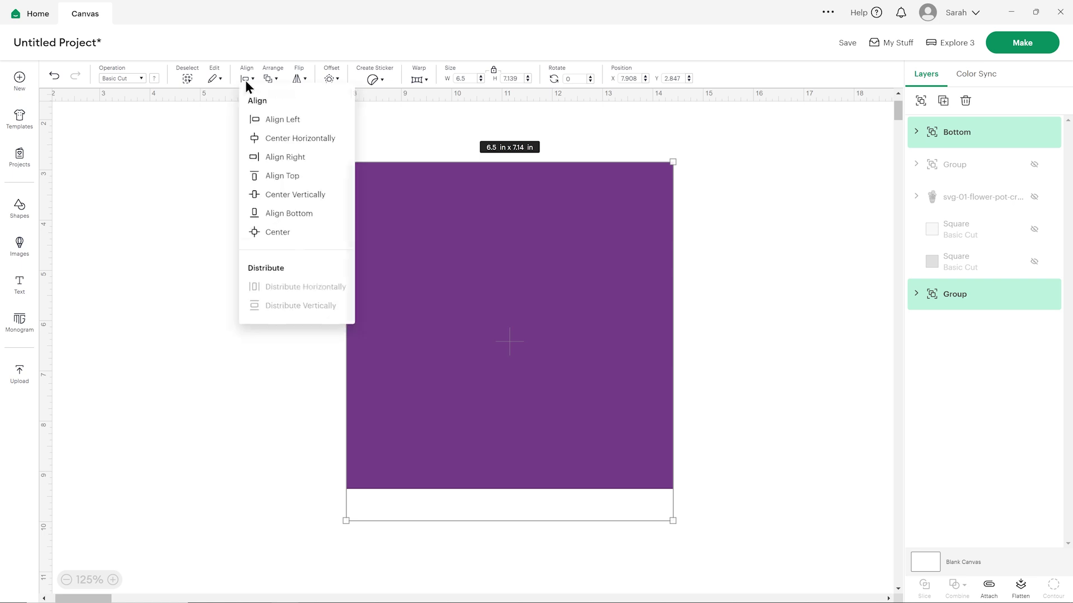
{"action": "left_click", "coordinate": [267, 216]}
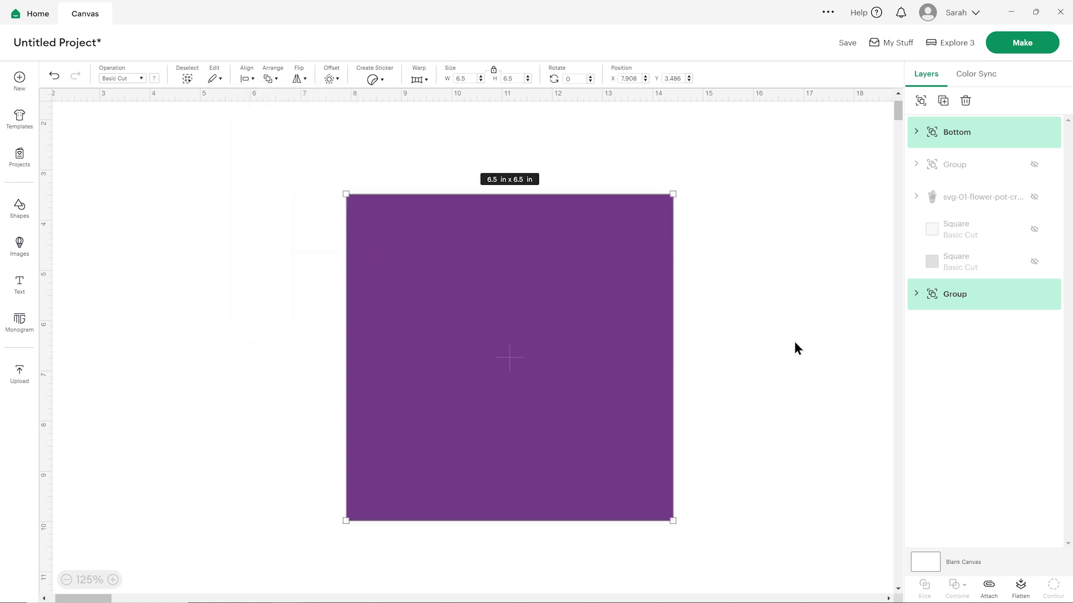
{"action": "left_click", "coordinate": [797, 349]}
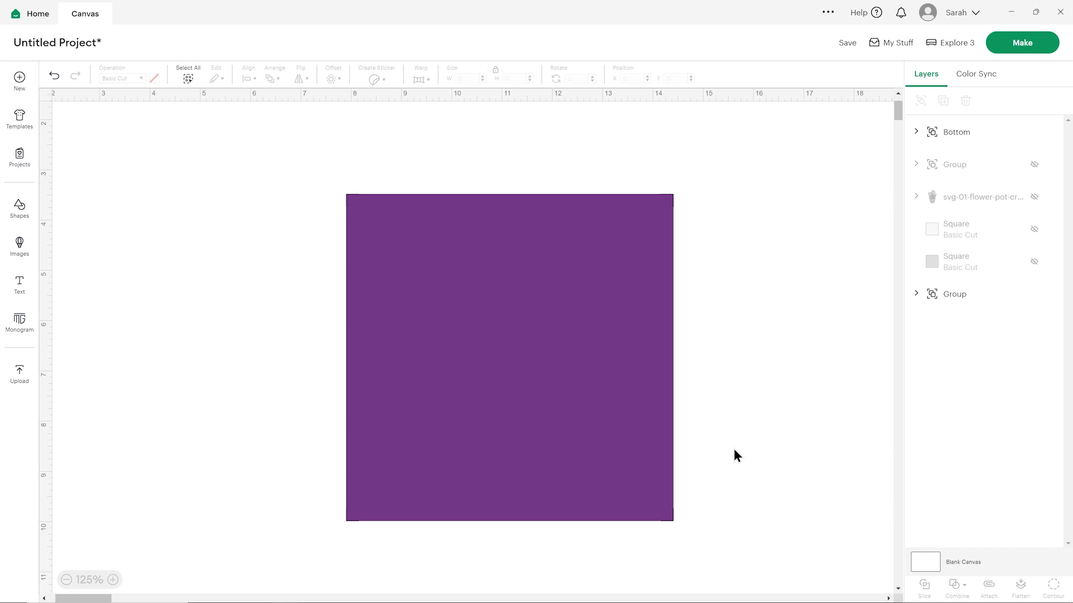
Step: Ungroup the purple square from the Top corner marks and hide the square
{"action": "left_click", "coordinate": [553, 302]}
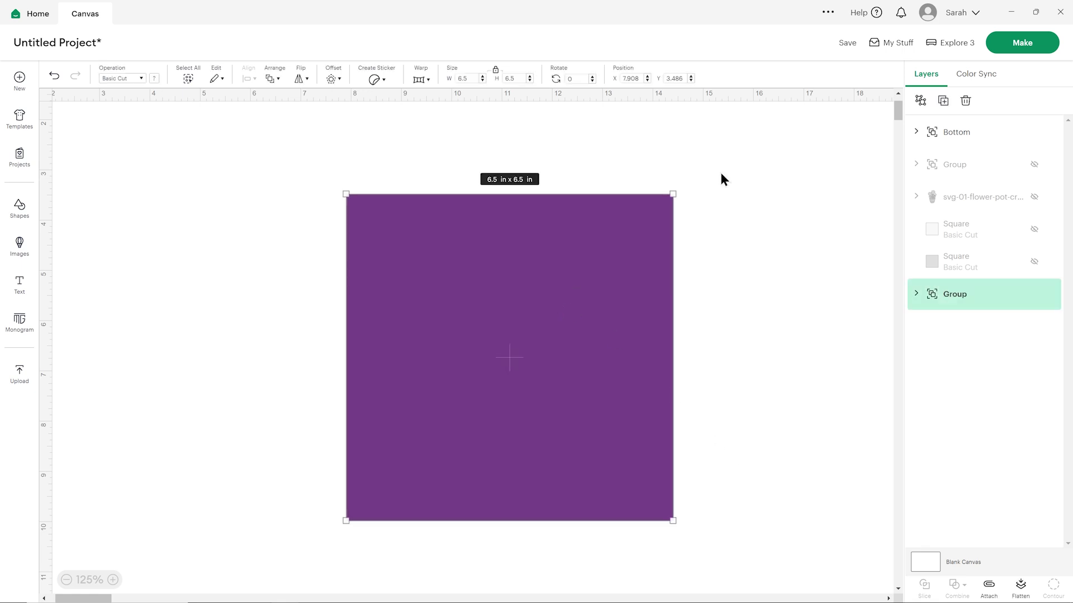
{"action": "left_click", "coordinate": [920, 100]}
{"action": "left_click", "coordinate": [783, 178]}
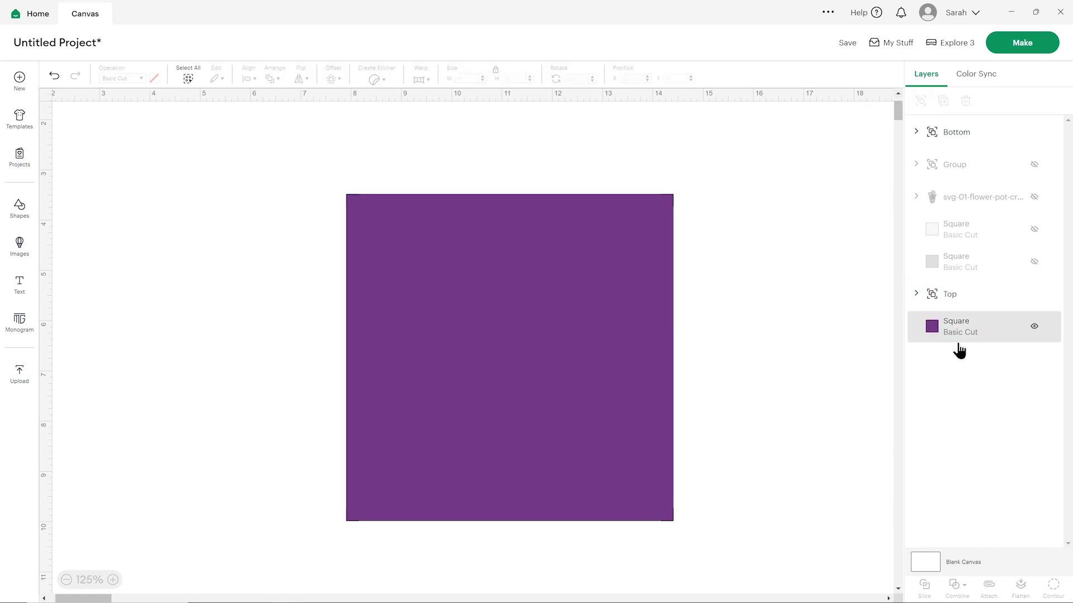
{"action": "left_click", "coordinate": [1034, 327]}
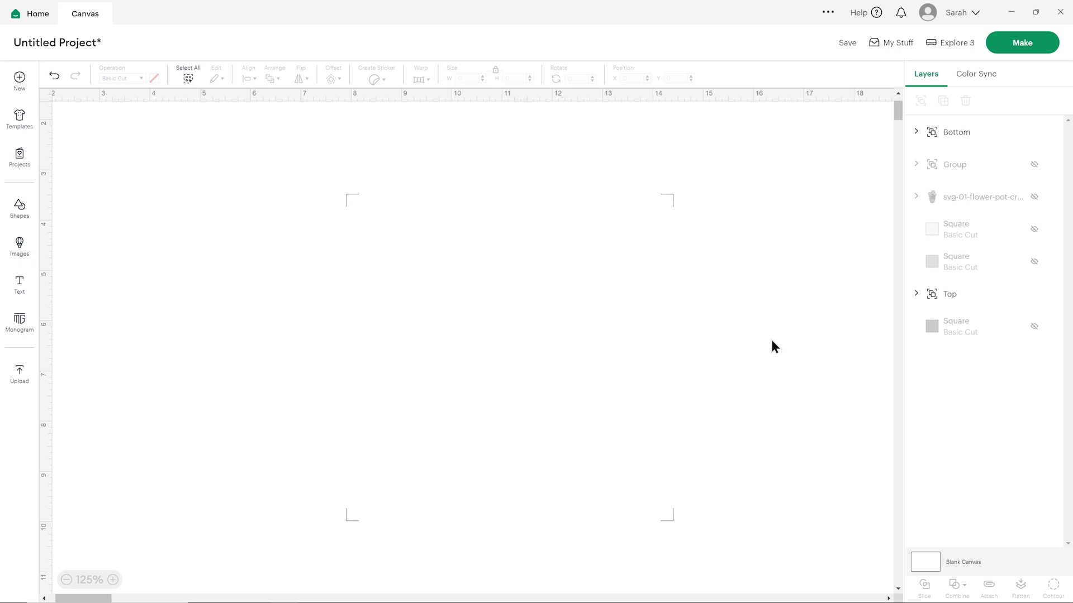
Step: Group the Top and Bottom corner marks into one set of four
{"action": "left_click_drag", "start_coordinate": [297, 162], "coordinate": [743, 540]}
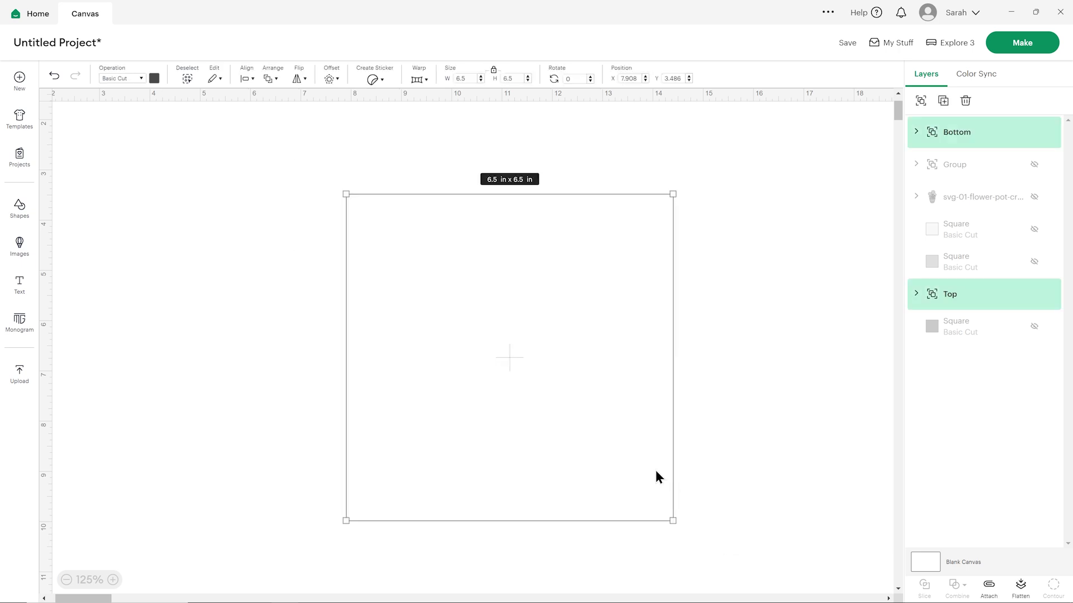
{"action": "left_click", "coordinate": [920, 100]}
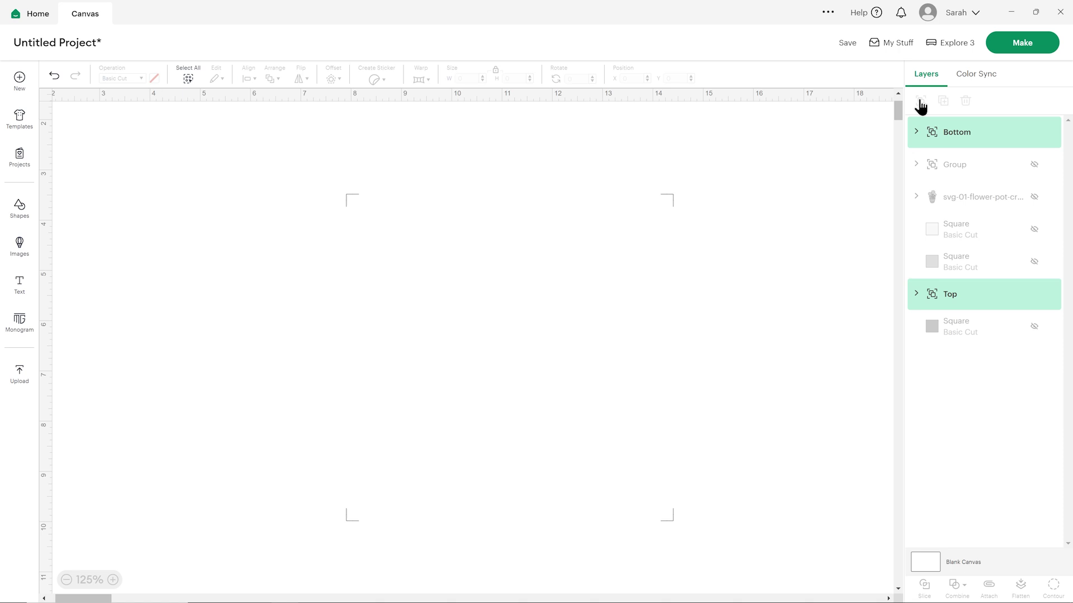
{"action": "left_click", "coordinate": [807, 196]}
Step: Show the purple and gray squares and place the gray square's layer beneath the purple one
{"action": "left_click", "coordinate": [1033, 295]}
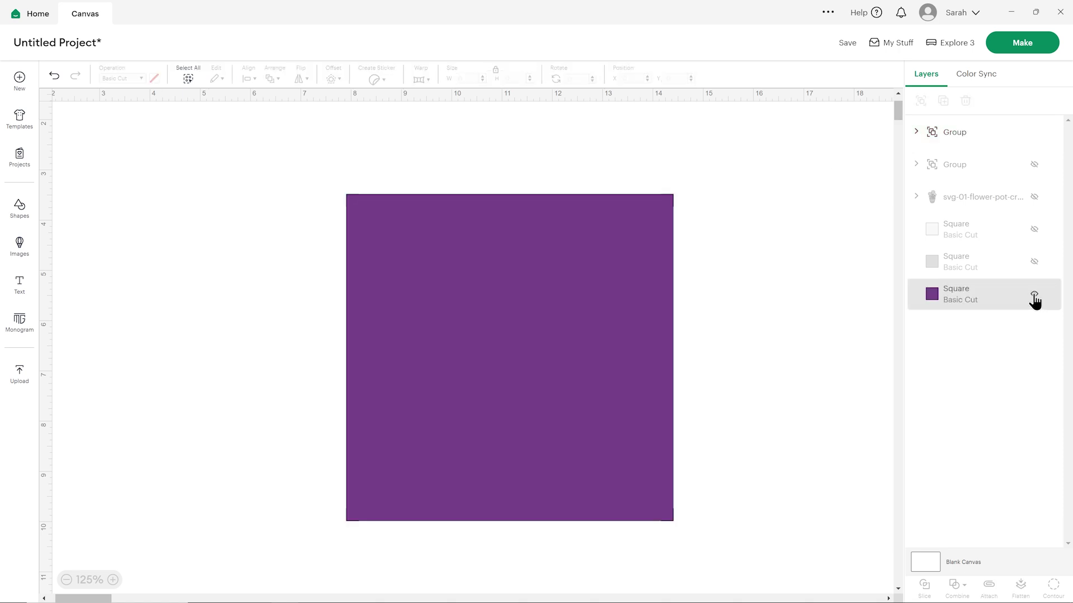
{"action": "left_click", "coordinate": [1034, 262]}
{"action": "left_click_drag", "start_coordinate": [978, 270], "coordinate": [970, 285]}
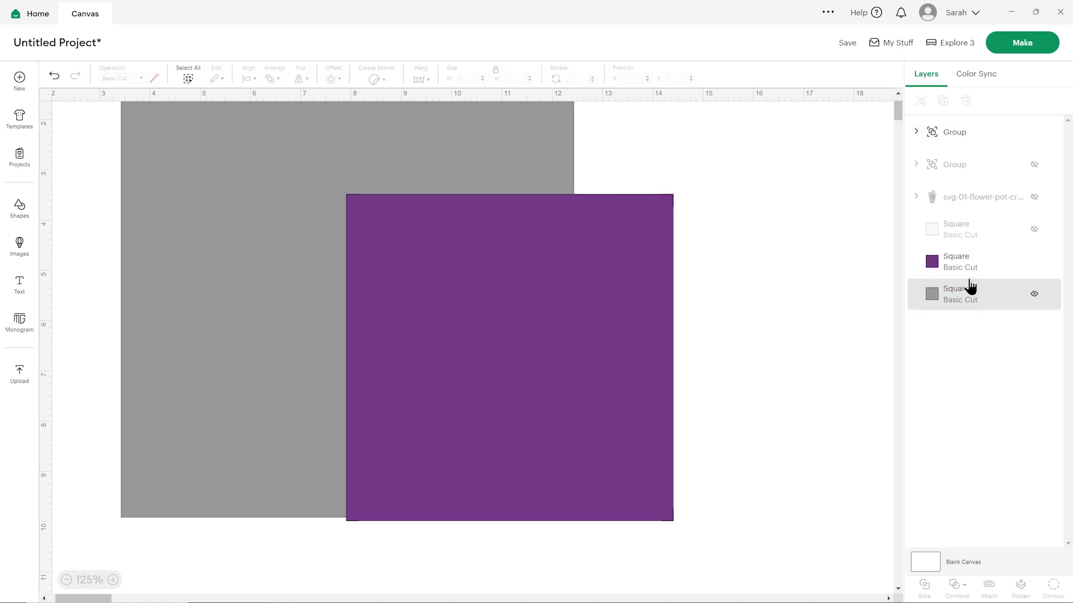
{"action": "scroll", "coordinate": [732, 320], "scroll_direction": "up", "scroll_amount": 2}
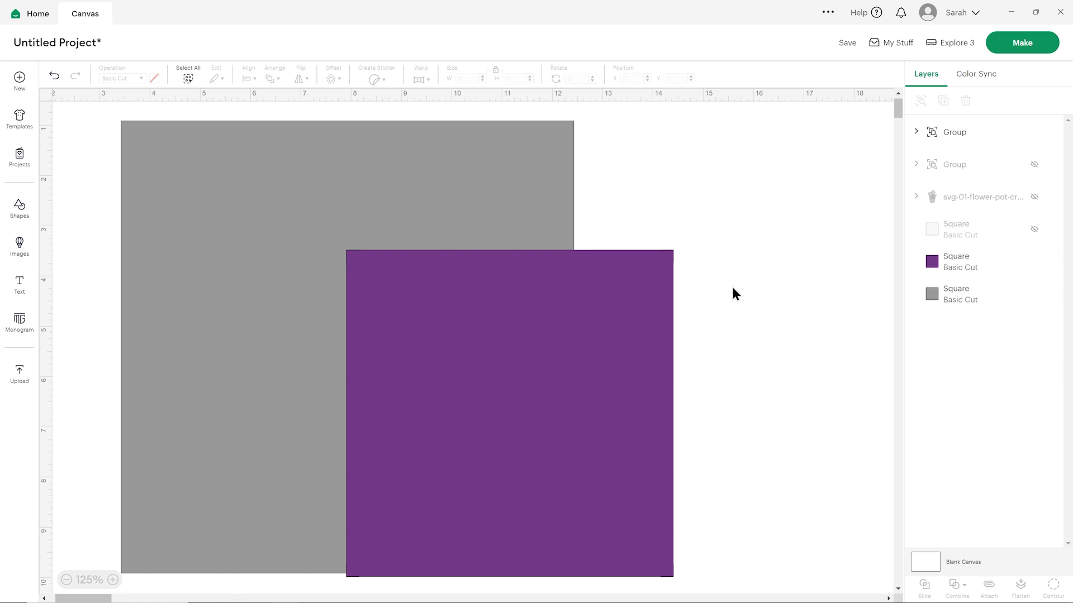
{"action": "left_click", "coordinate": [66, 580]}
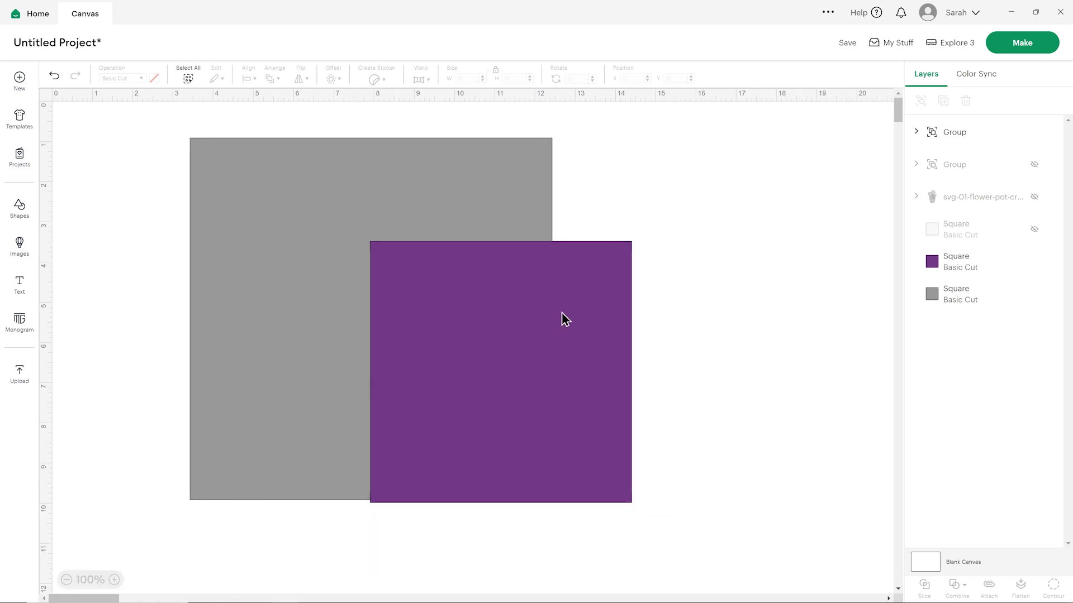
Step: Move the grouped corner marks and purple square apart, and center both on the gray square
{"action": "left_click_drag", "start_coordinate": [575, 312], "coordinate": [706, 296]}
{"action": "left_click_drag", "start_coordinate": [491, 338], "coordinate": [392, 350]}
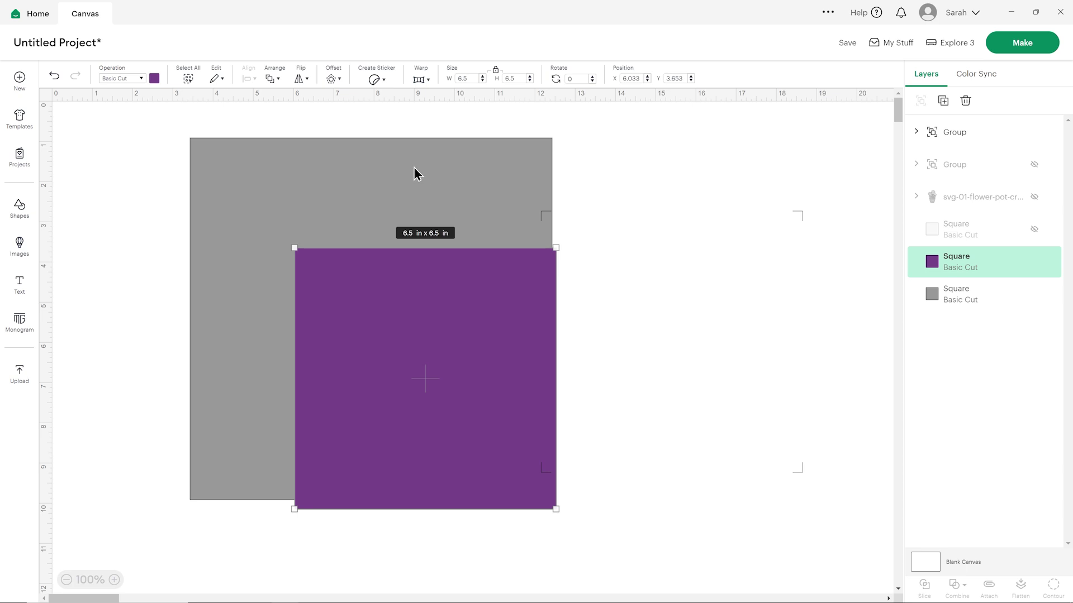
{"action": "left_click_drag", "start_coordinate": [456, 304], "coordinate": [420, 318]}
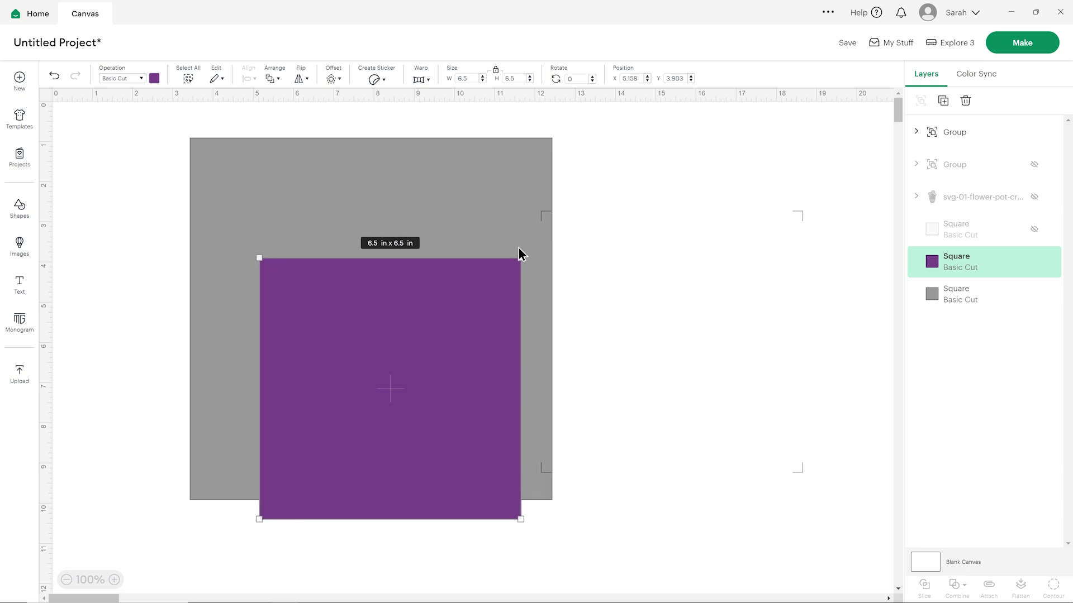
{"action": "key", "text": "ctrl+a"}
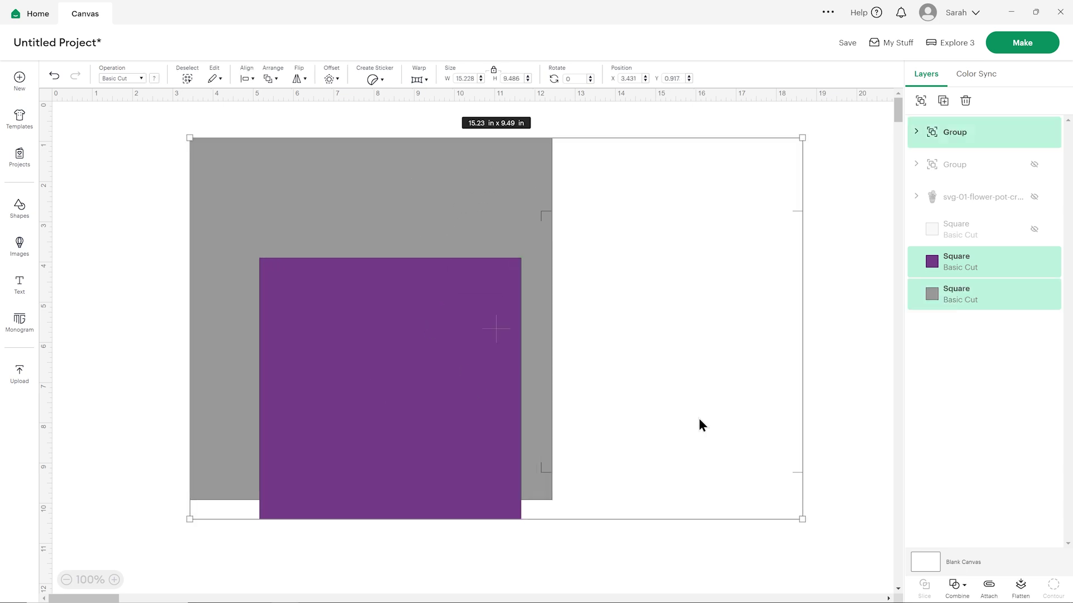
{"action": "left_click", "coordinate": [244, 80]}
{"action": "left_click", "coordinate": [277, 235]}
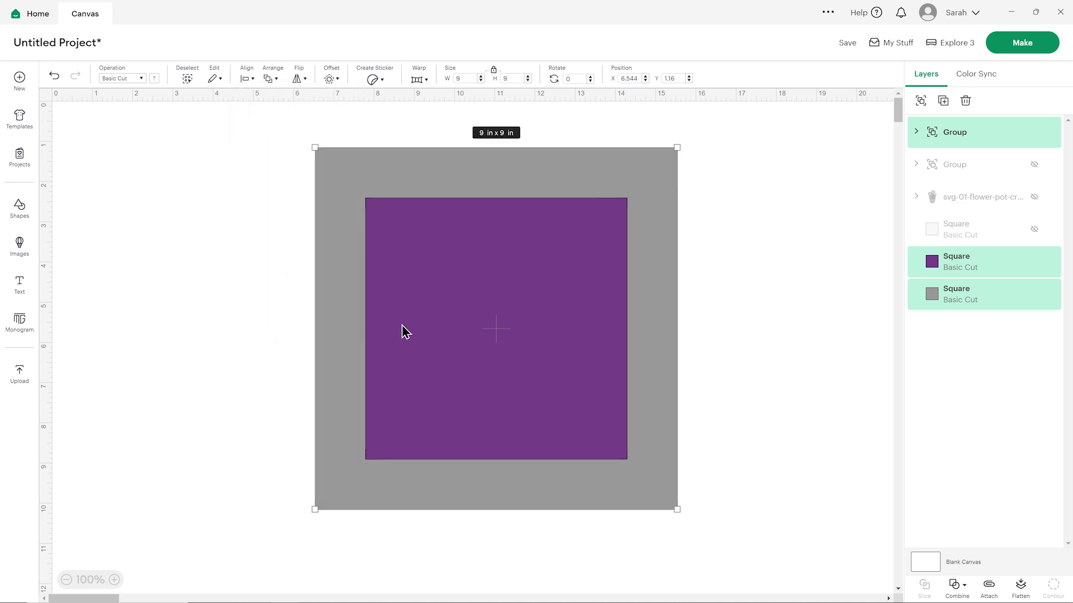
{"action": "left_click", "coordinate": [774, 240]}
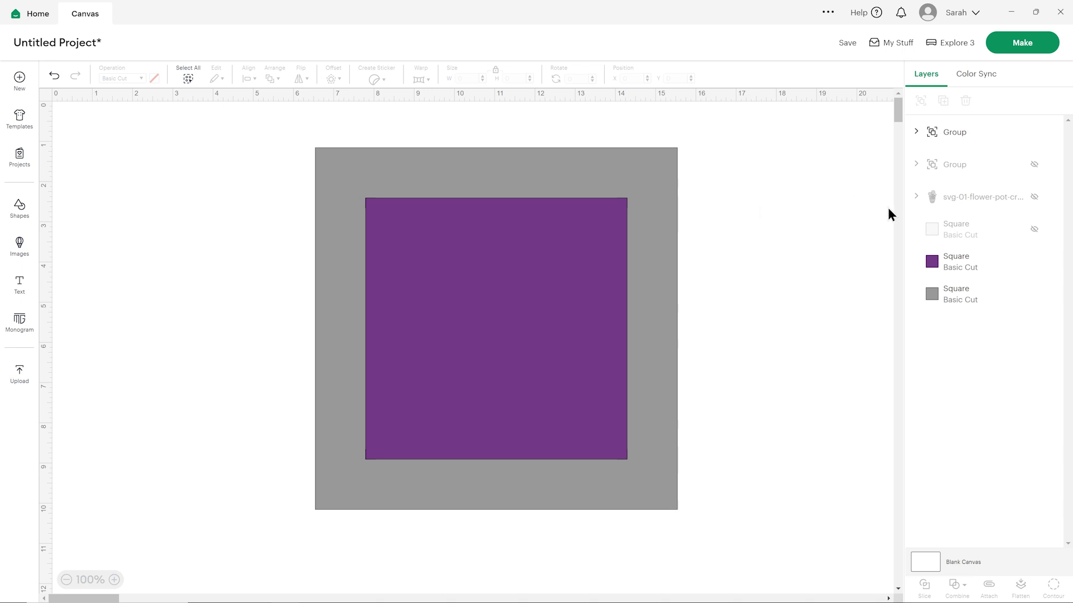
Step: Hide the purple square and attach the four corner marks to the gray square
{"action": "left_click", "coordinate": [1035, 261]}
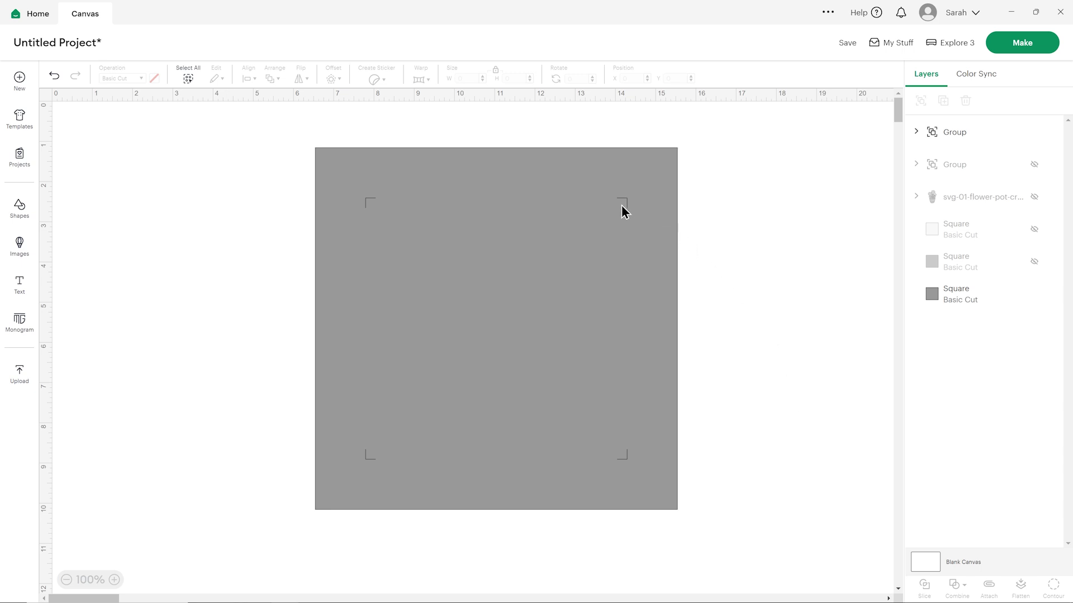
{"action": "left_click_drag", "start_coordinate": [267, 137], "coordinate": [468, 274]}
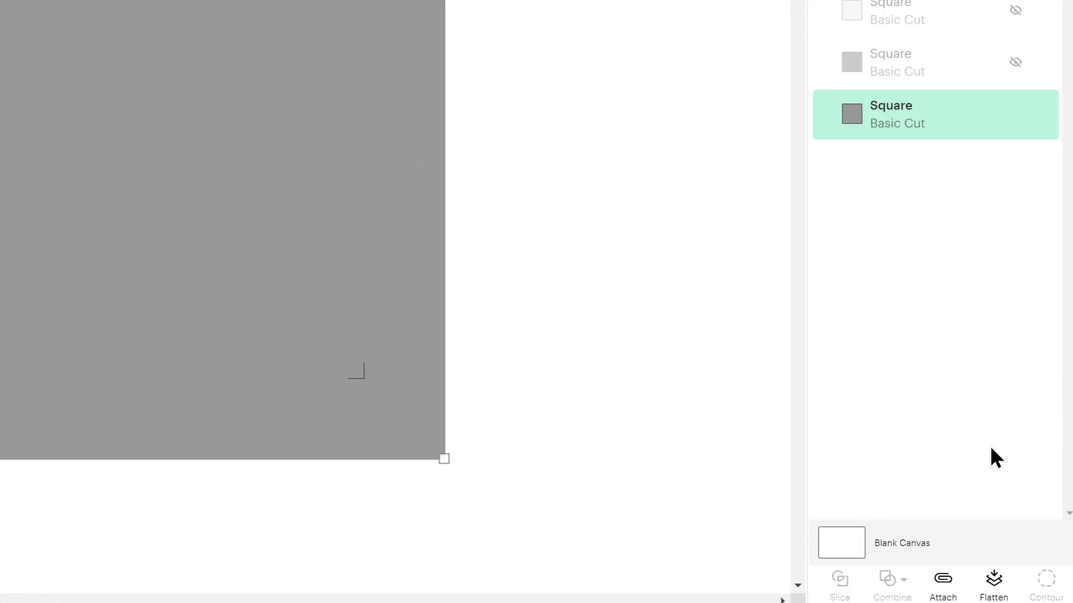
{"action": "left_click", "coordinate": [944, 585]}
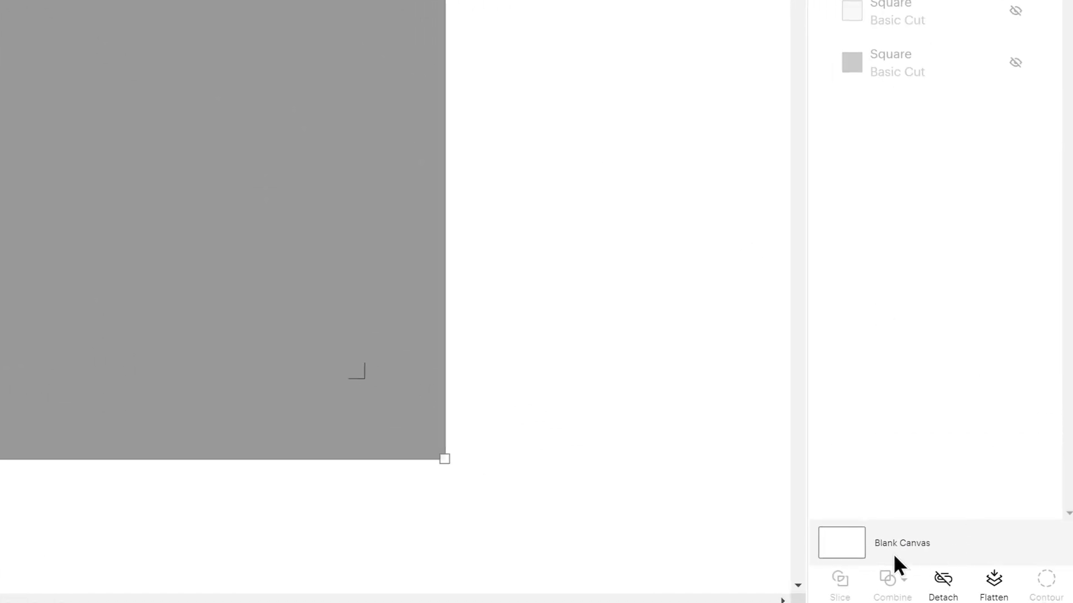
{"action": "left_click", "coordinate": [541, 184]}
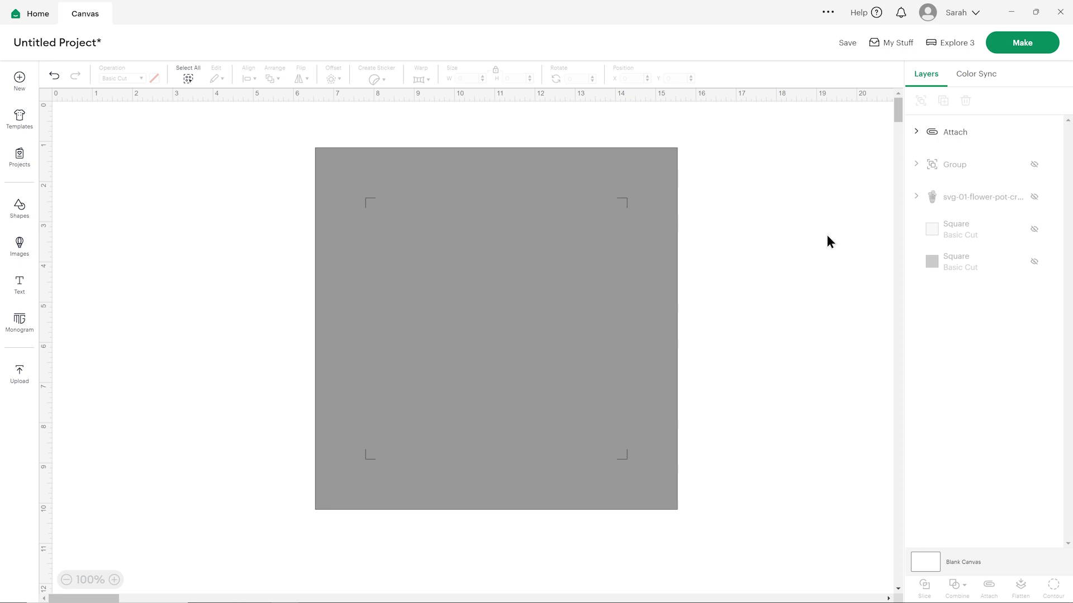
Step: Send the attached gray square and corner marks to the back of the layer order
{"action": "left_click", "coordinate": [912, 141]}
{"action": "left_click", "coordinate": [272, 80]}
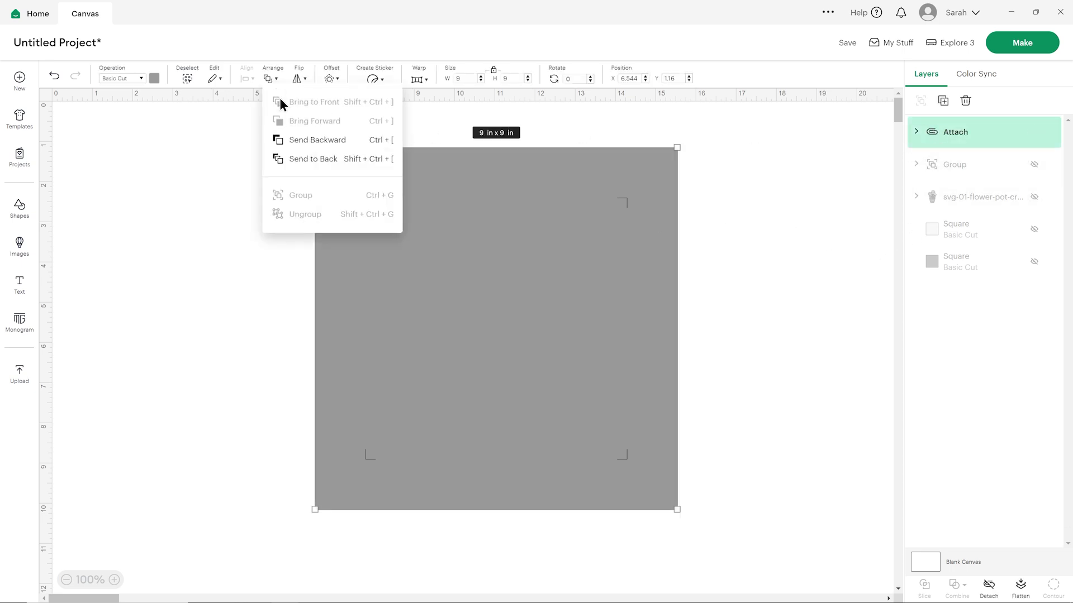
{"action": "left_click", "coordinate": [298, 159]}
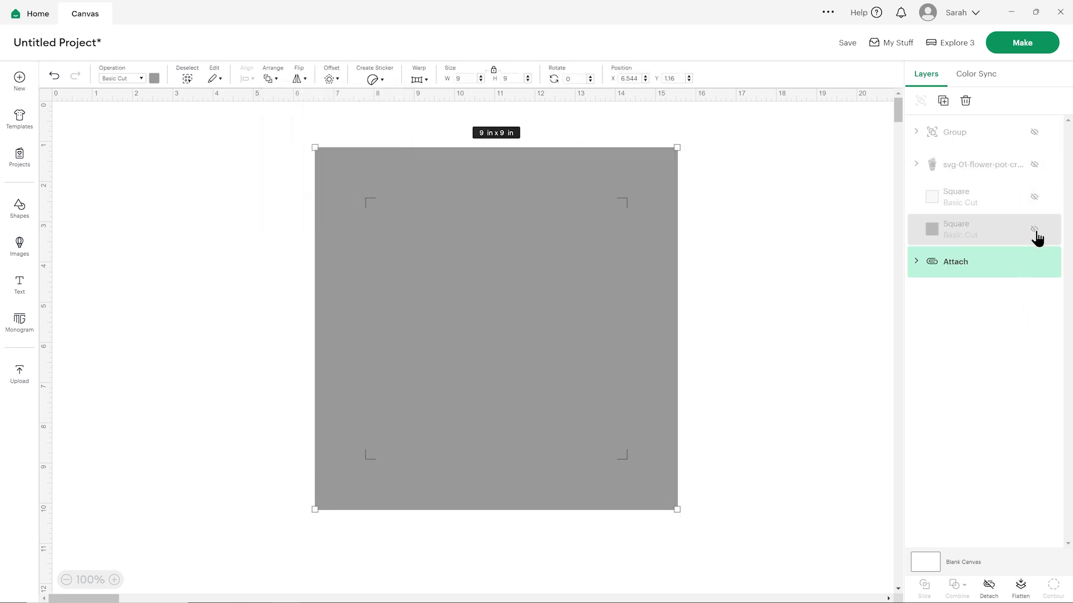
Step: Show the purple square, pull it off the attached gray background, and center the two on each other
{"action": "left_click", "coordinate": [1034, 230]}
{"action": "left_click_drag", "start_coordinate": [581, 300], "coordinate": [663, 287]}
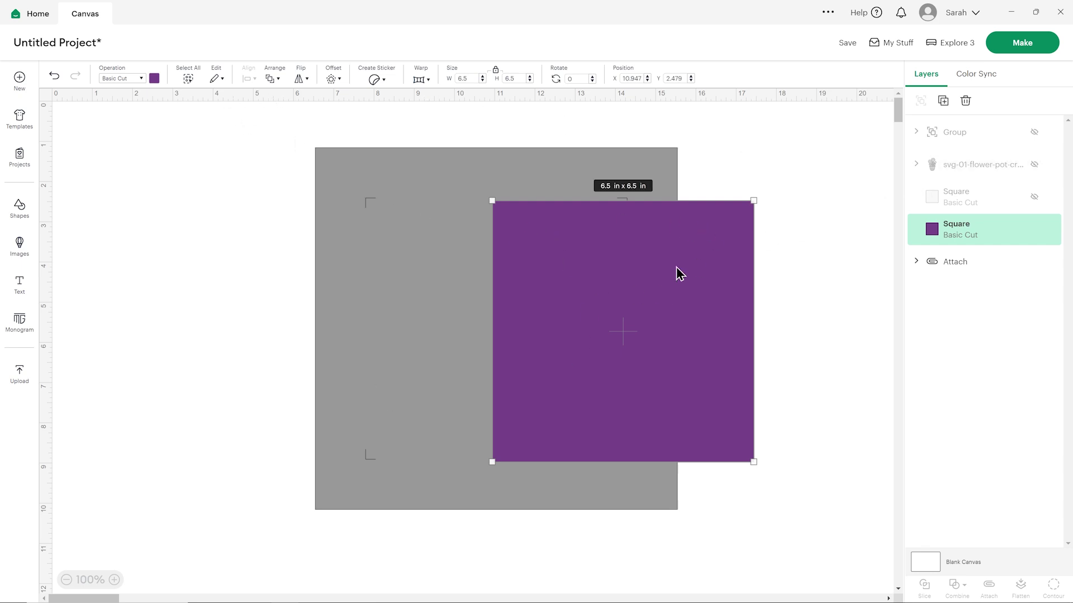
{"action": "left_click_drag", "start_coordinate": [225, 151], "coordinate": [636, 315]}
{"action": "left_click", "coordinate": [242, 82]}
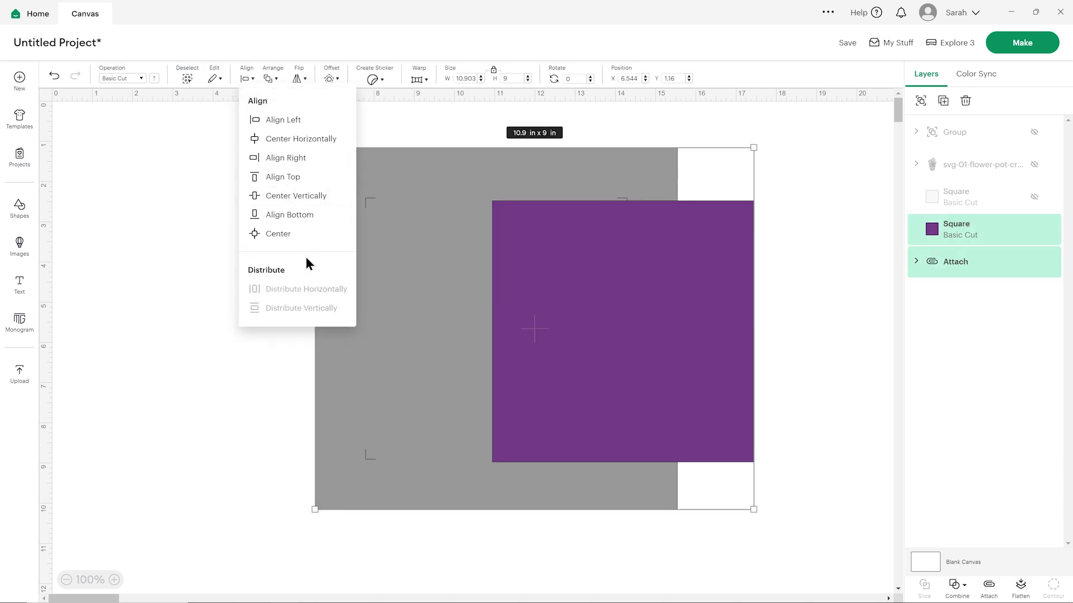
{"action": "left_click", "coordinate": [283, 234]}
{"action": "left_click", "coordinate": [785, 248]}
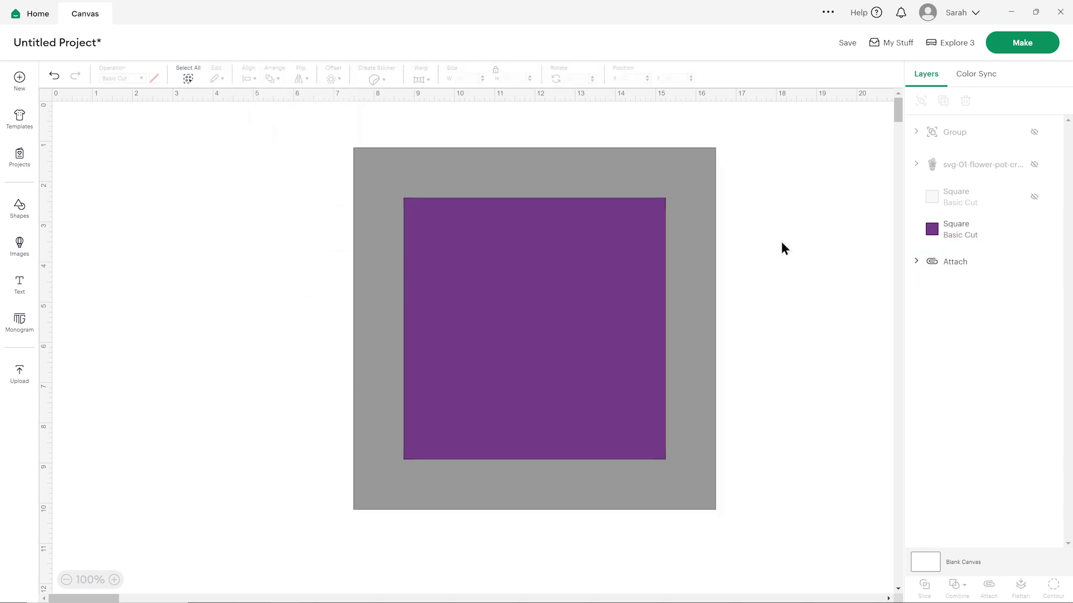
Step: Show the light lavender square and place it centered on the purple square
{"action": "left_click", "coordinate": [1034, 197]}
{"action": "left_click_drag", "start_coordinate": [403, 272], "coordinate": [561, 278]}
{"action": "left_click", "coordinate": [260, 212]}
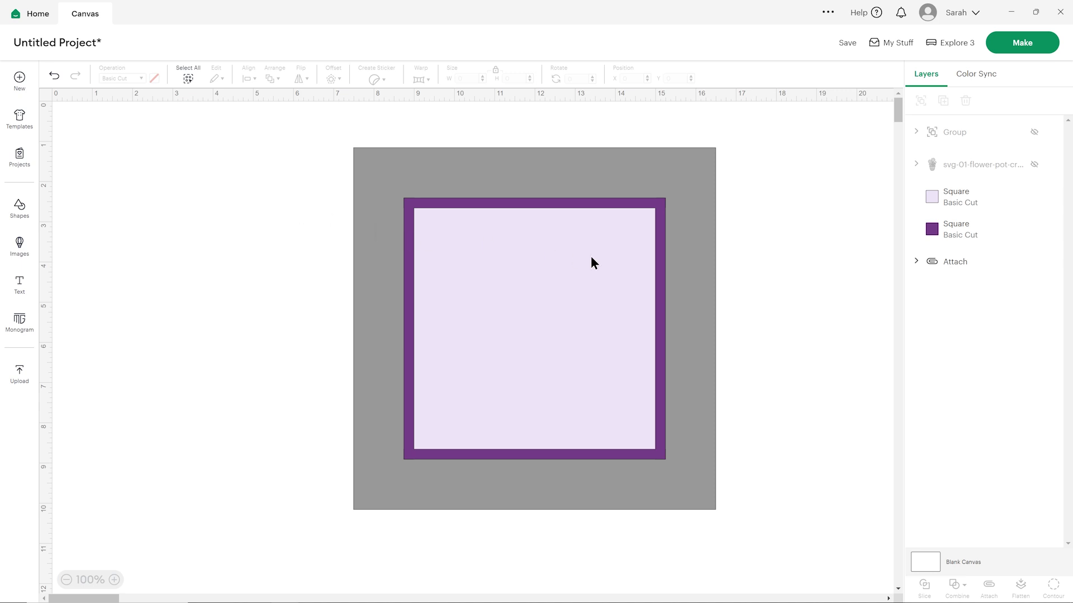
Step: Leave only the lavender square and the single corner mark group visible, with the square moved clear of the mark
{"action": "left_click", "coordinate": [1034, 229]}
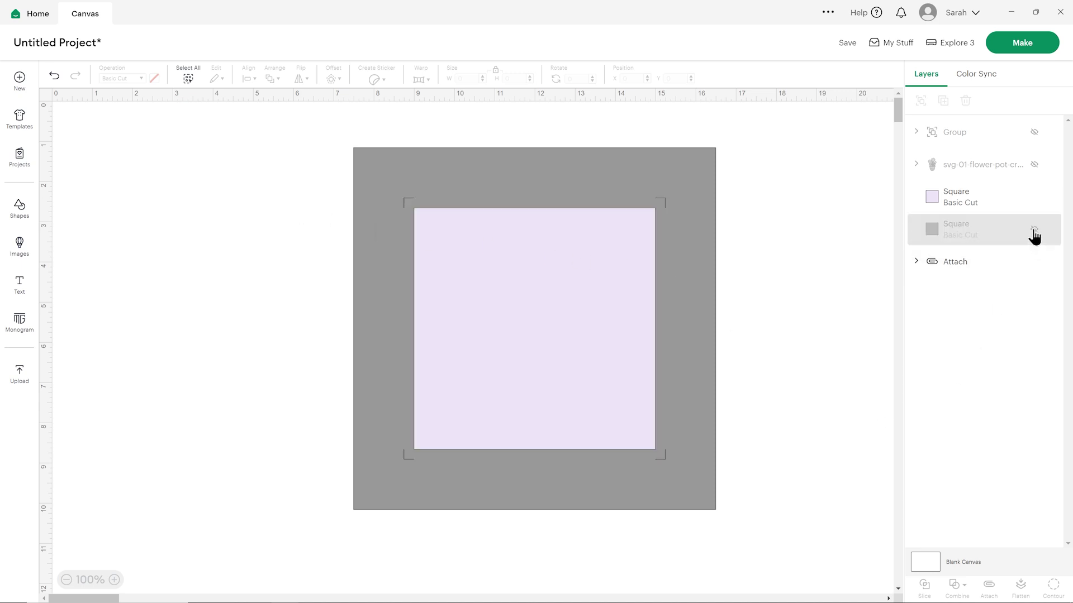
{"action": "left_click", "coordinate": [1034, 262]}
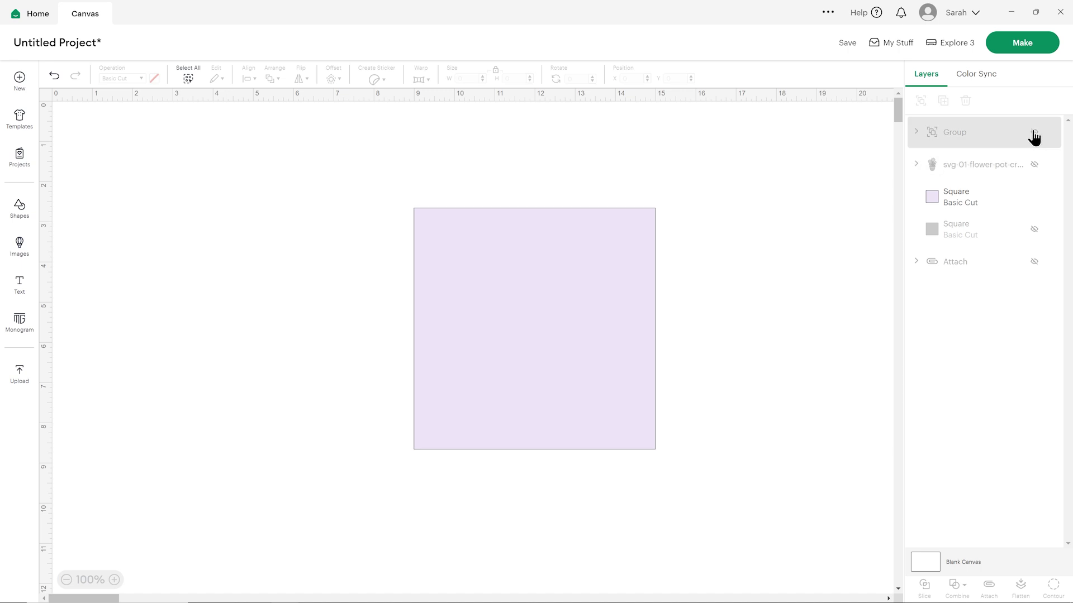
{"action": "left_click_drag", "start_coordinate": [593, 263], "coordinate": [512, 251]}
{"action": "left_click", "coordinate": [667, 250]}
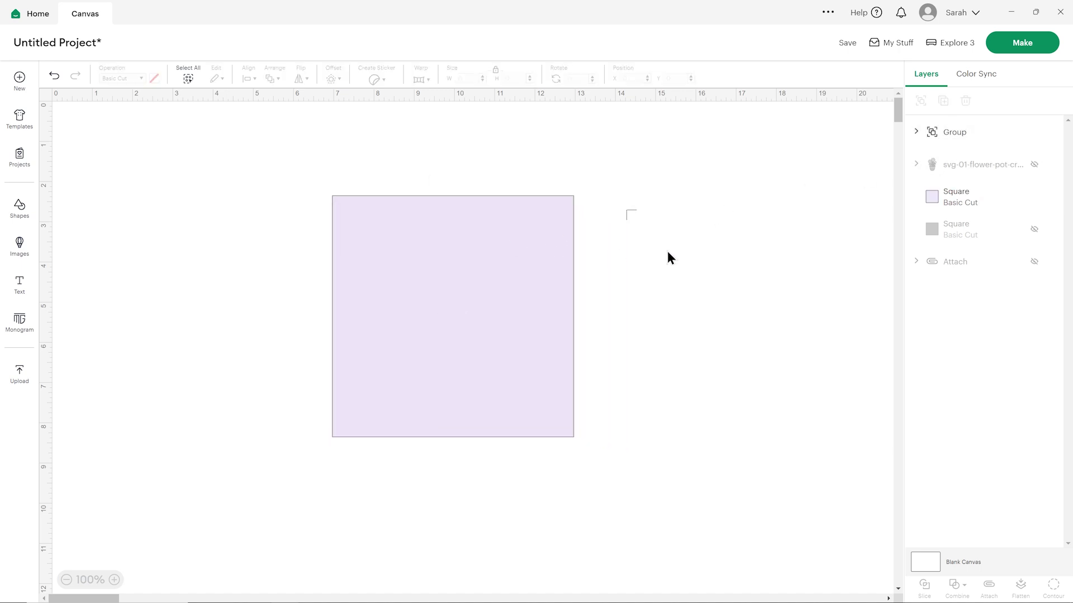
Step: Duplicate the single corner mark group and rename the copy Top Left
{"action": "left_click", "coordinate": [632, 214]}
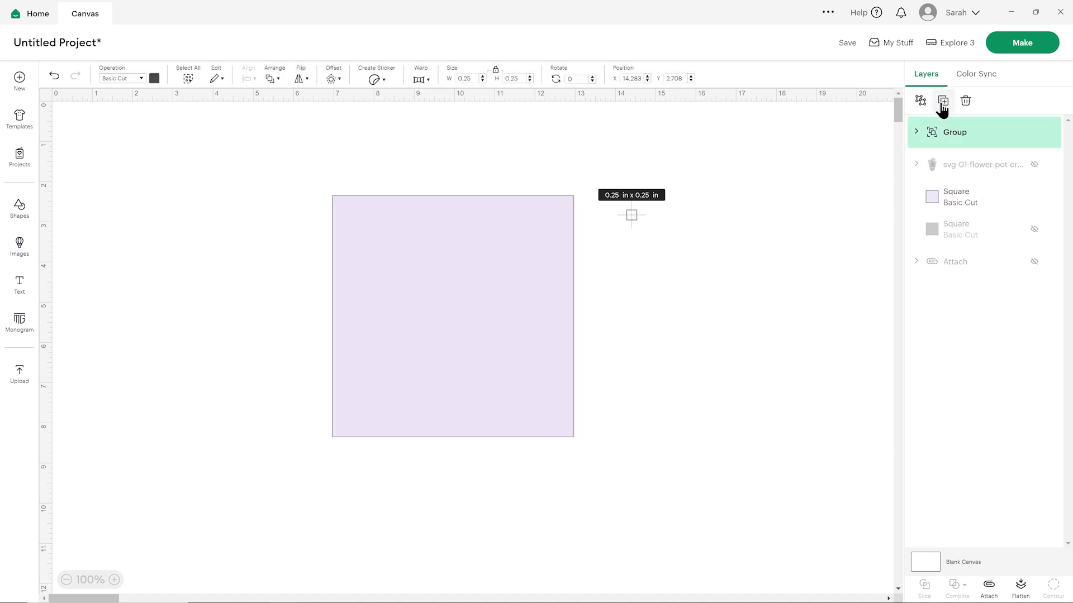
{"action": "left_click", "coordinate": [943, 101]}
{"action": "left_click", "coordinate": [712, 261]}
{"action": "left_click", "coordinate": [651, 235]}
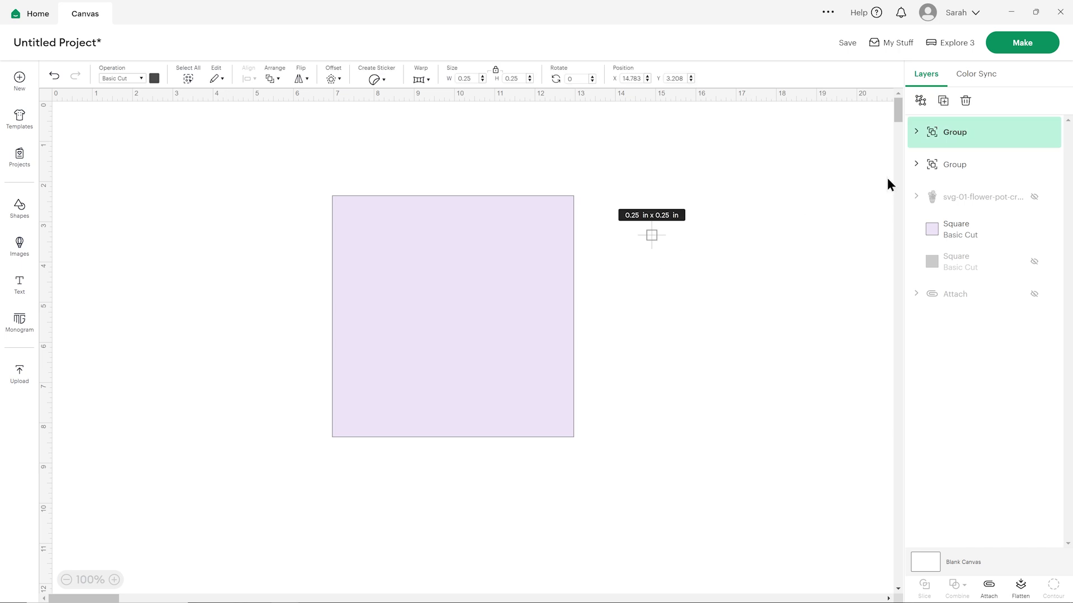
{"action": "double_click", "coordinate": [956, 134]}
{"action": "type", "text": "Top Le"}
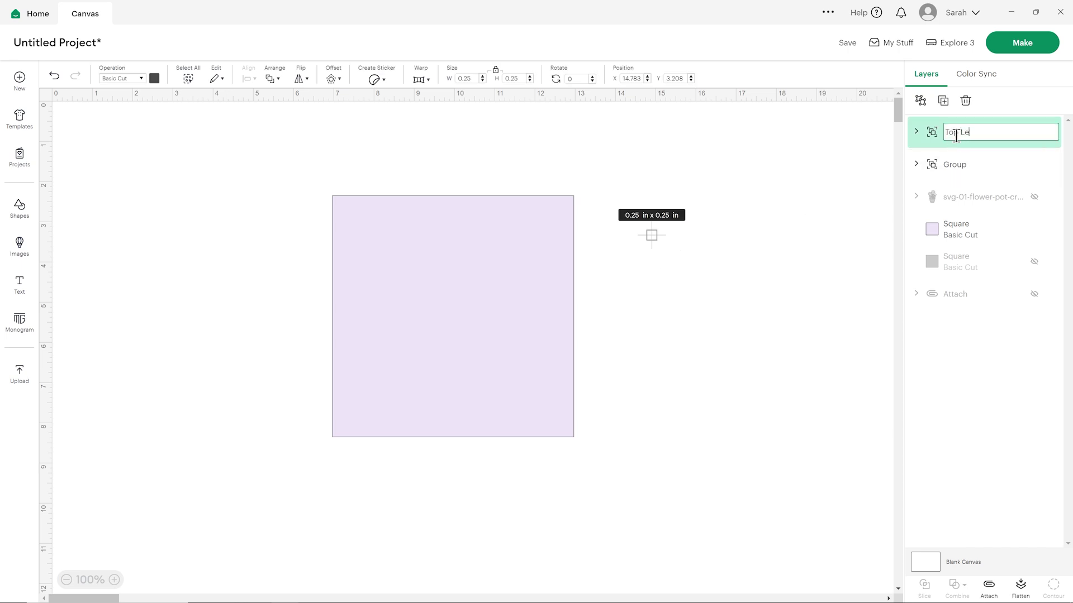
{"action": "type", "text": "ft"}
{"action": "key", "text": "Return"}
{"action": "left_click", "coordinate": [680, 270]}
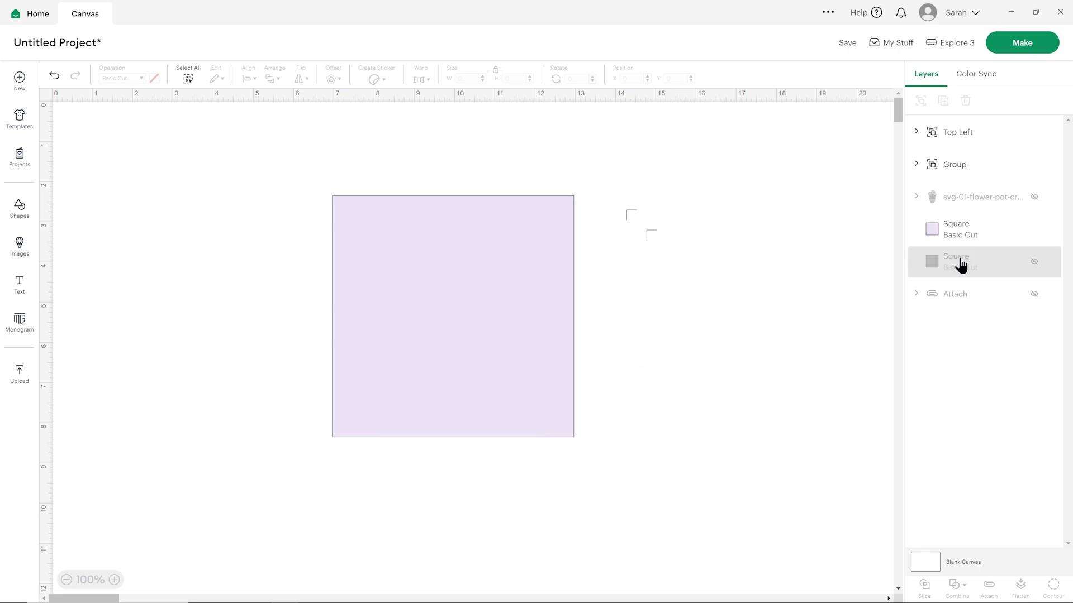
Step: Show the purple square behind the lavender square again
{"action": "left_click", "coordinate": [1035, 261]}
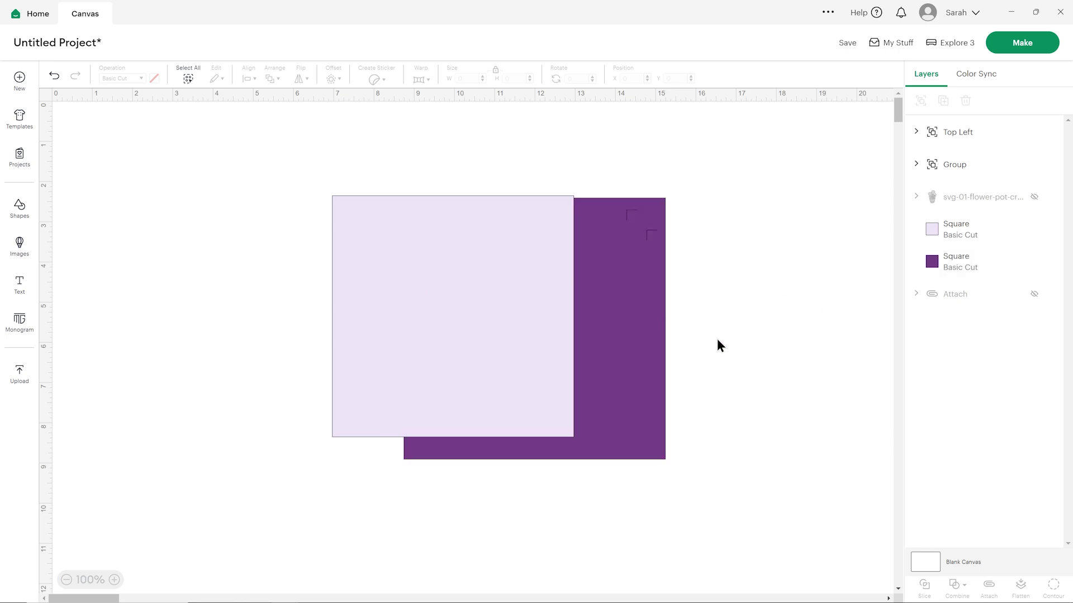